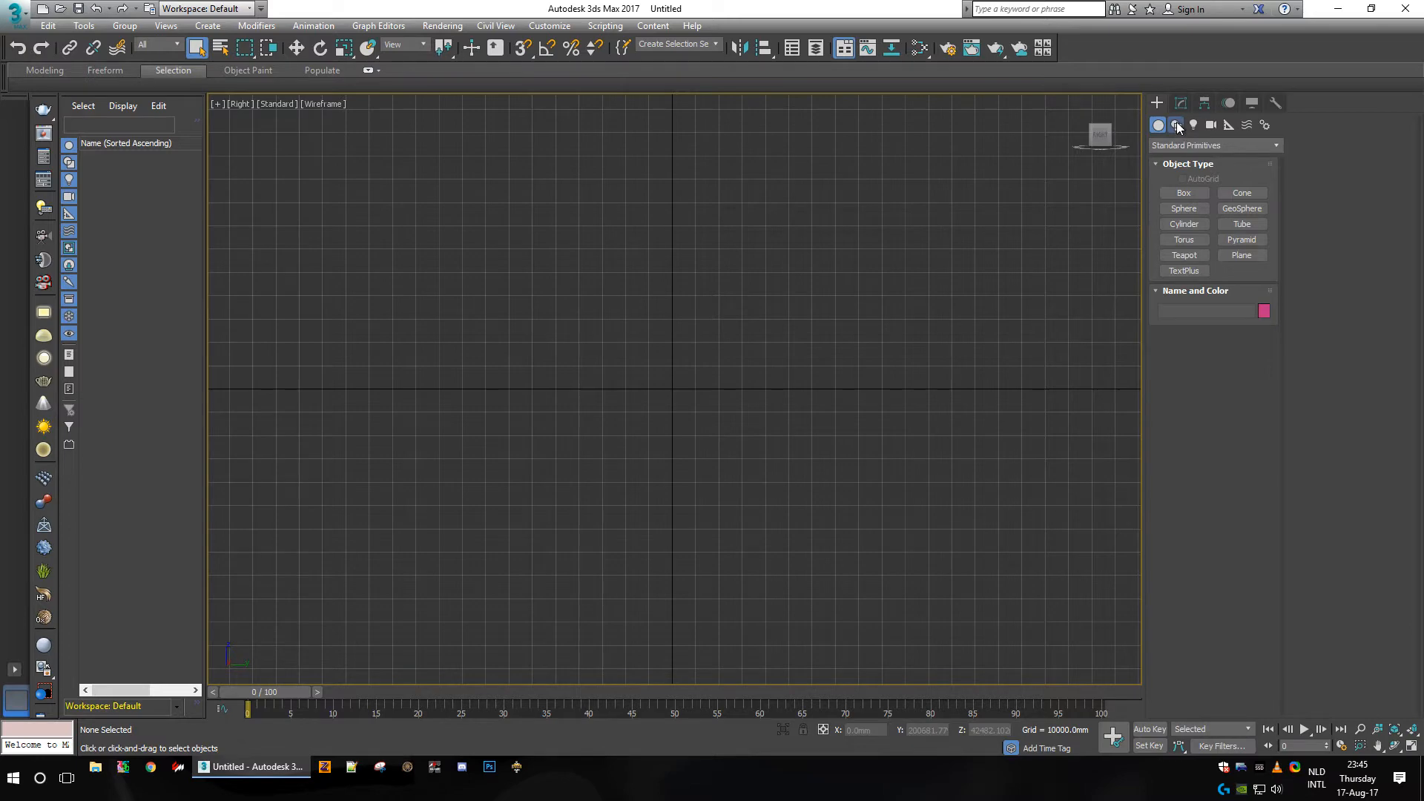
click(1178, 124)
click(1189, 207)
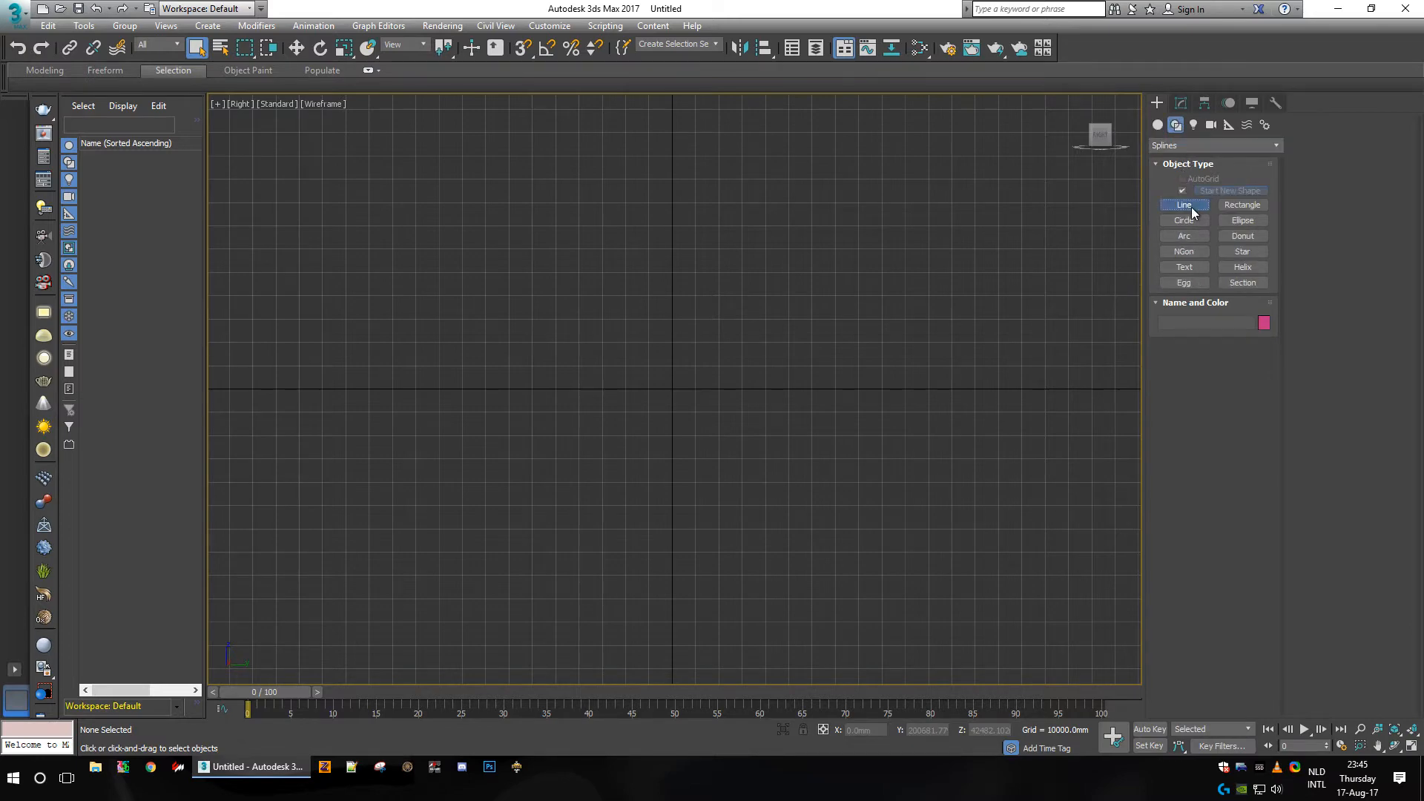
middle_drag(783, 405, 876, 429)
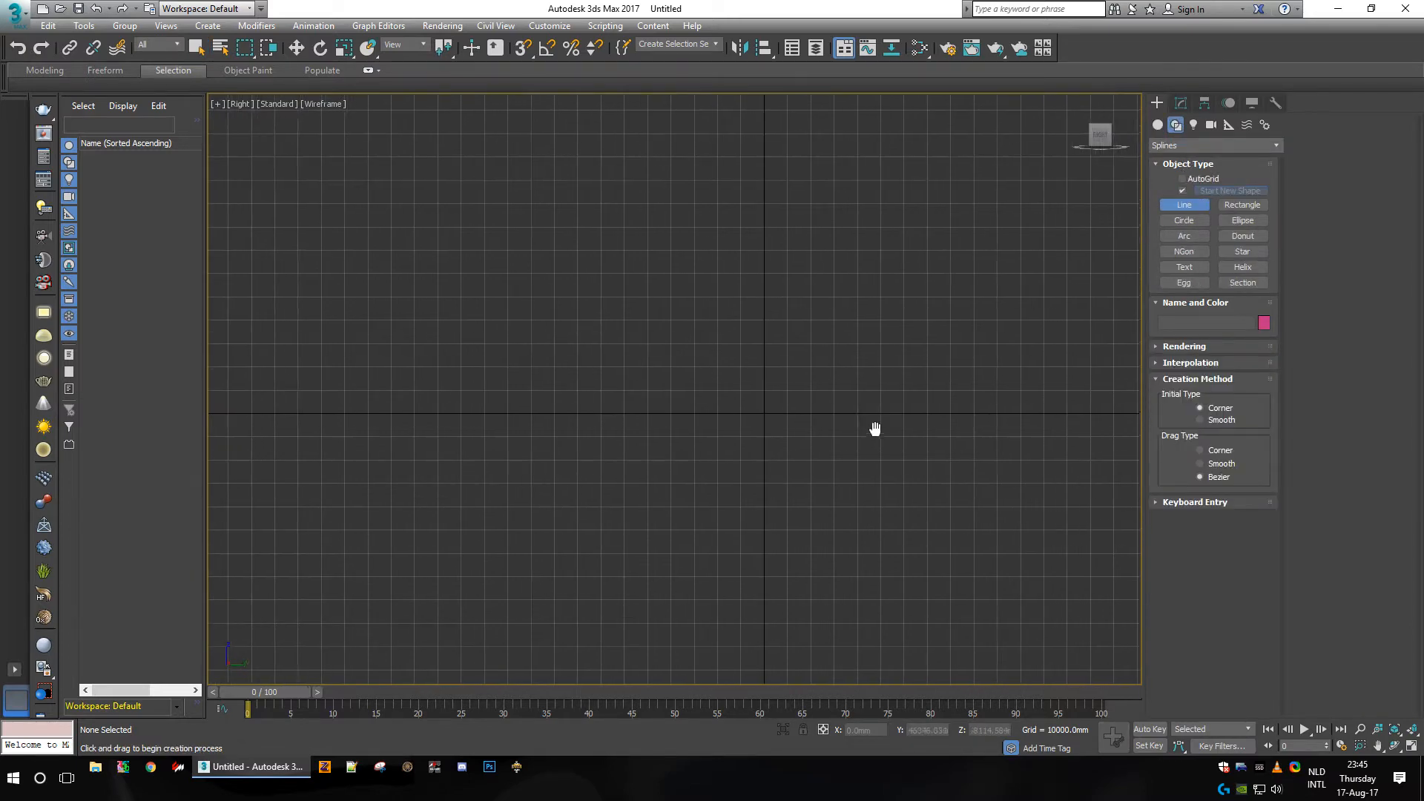
scroll(871, 423, down, 5)
scroll(838, 393, up, 6)
middle_drag(840, 375, 671, 363)
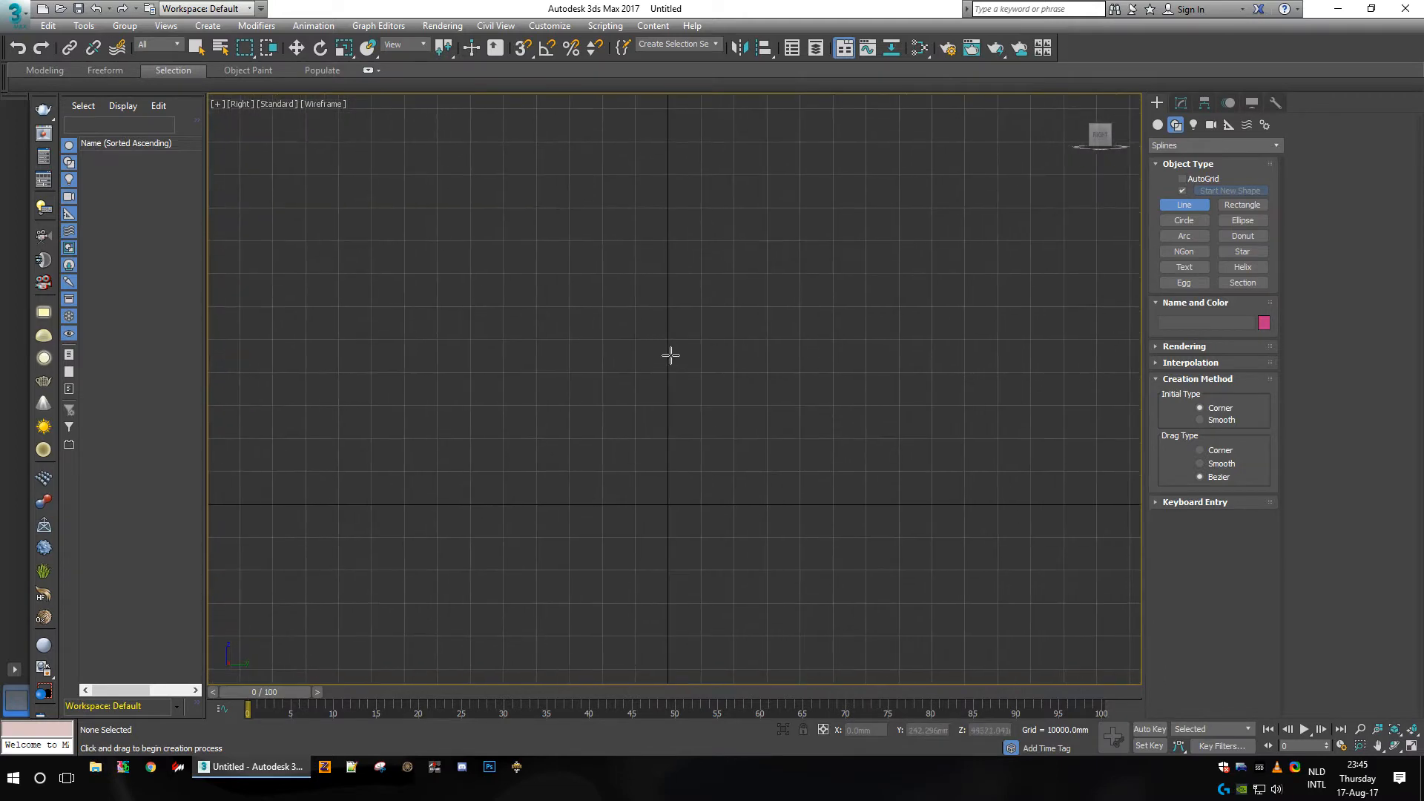
middle_drag(751, 312, 731, 310)
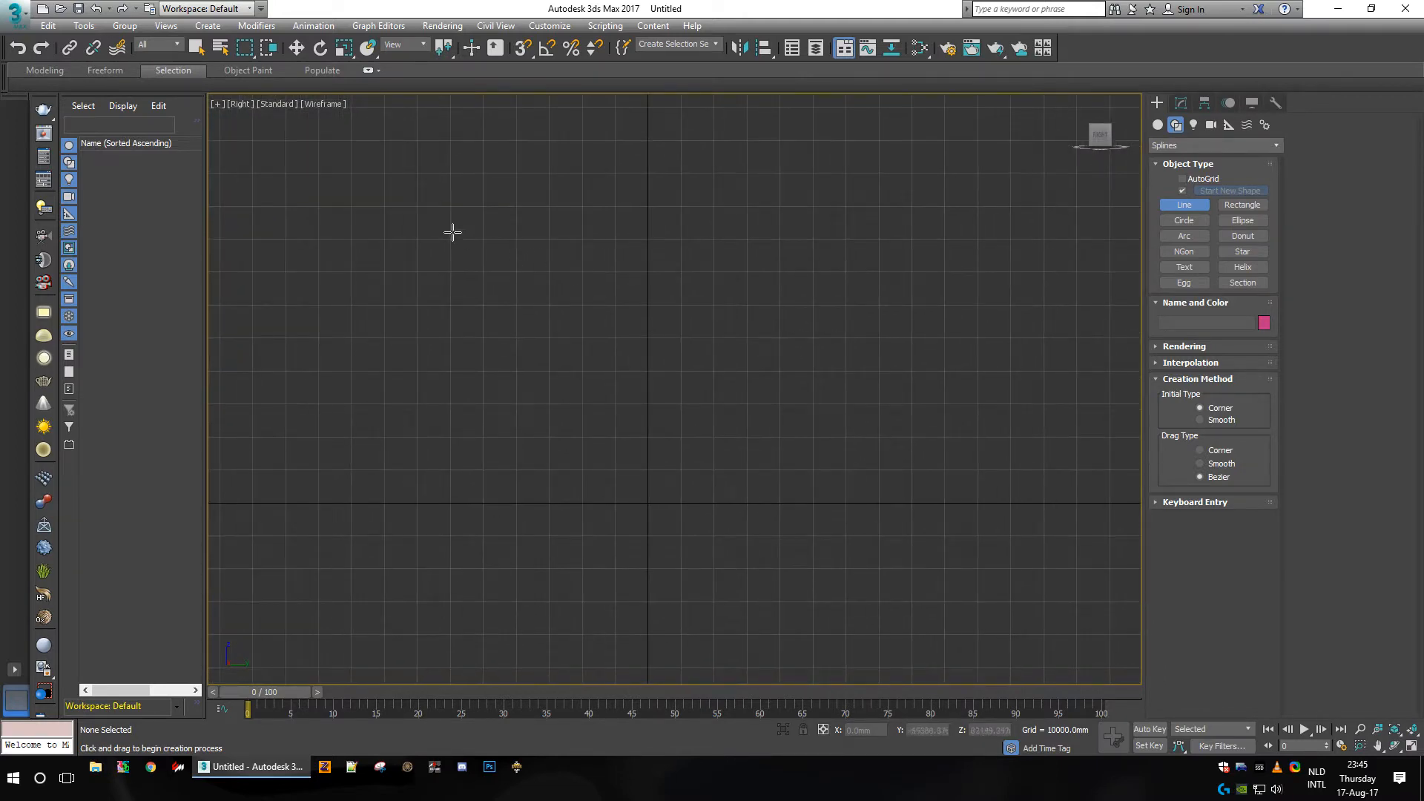
click(1183, 205)
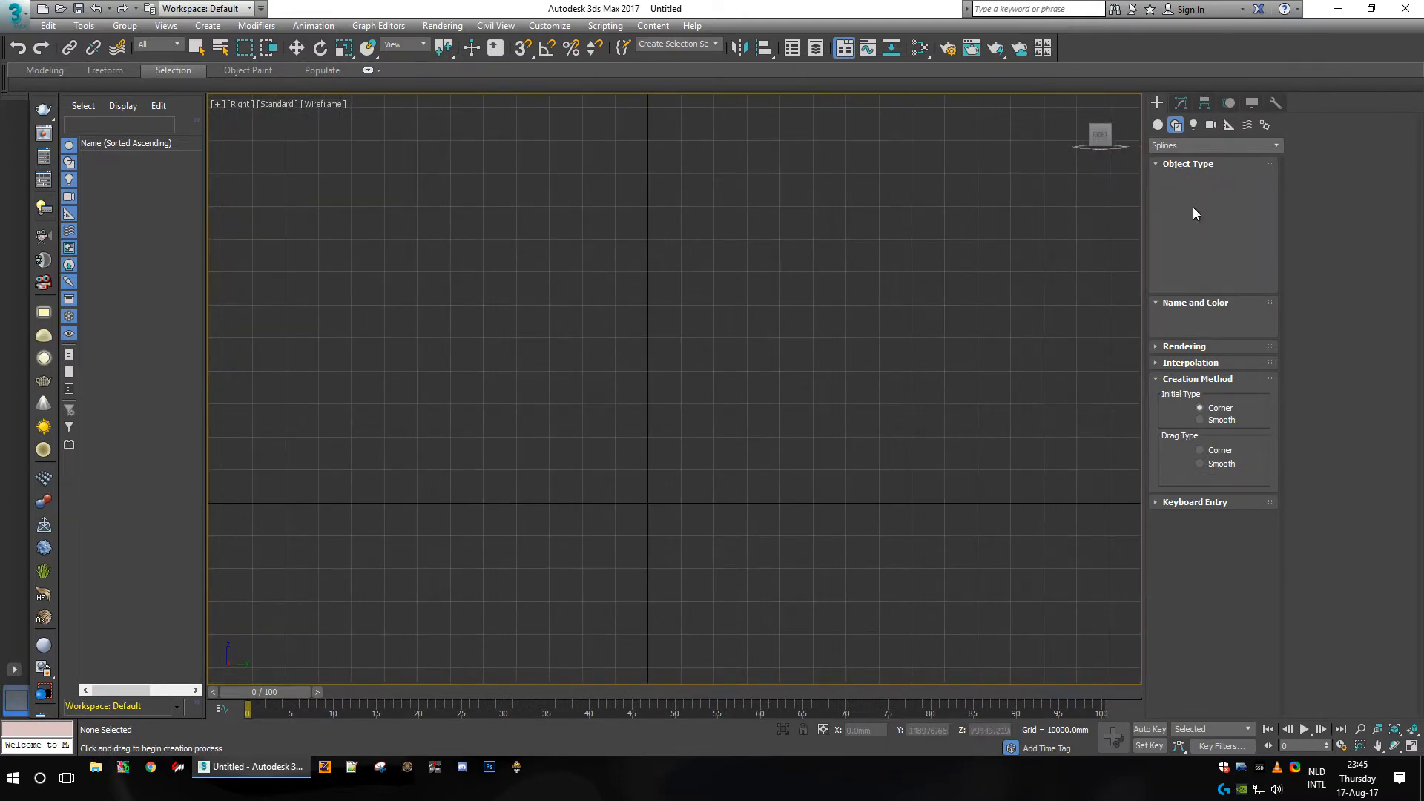
Step: Create a standard cylinder in the Right view with a radius of about 65,500 mm and a height of about -25,400 mm
click(1157, 125)
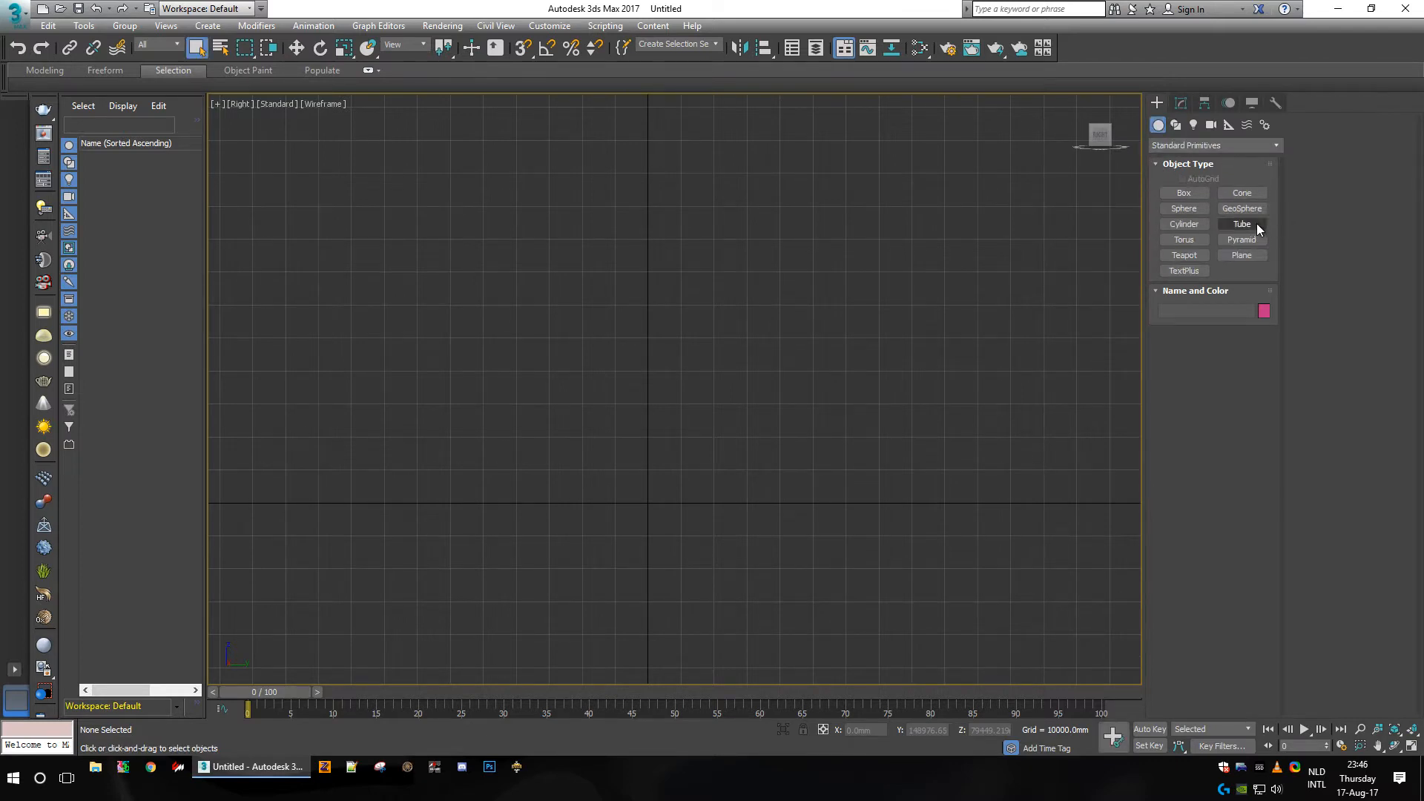
click(1185, 224)
drag(628, 305, 772, 467)
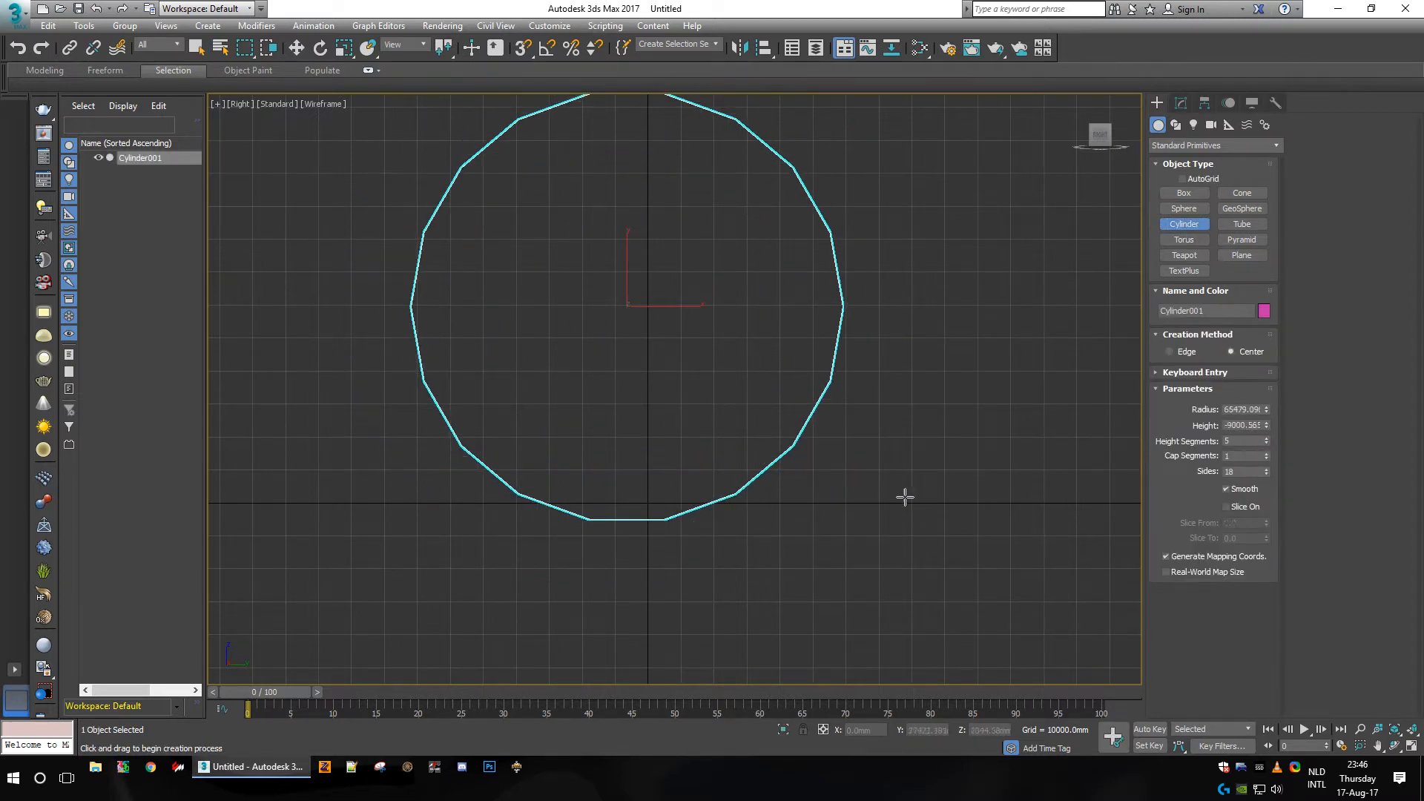
click(968, 553)
Step: Orbit to an angled view of the cylinder and switch the viewport display from Wireframe to Default Shading
drag(1101, 138, 1063, 155)
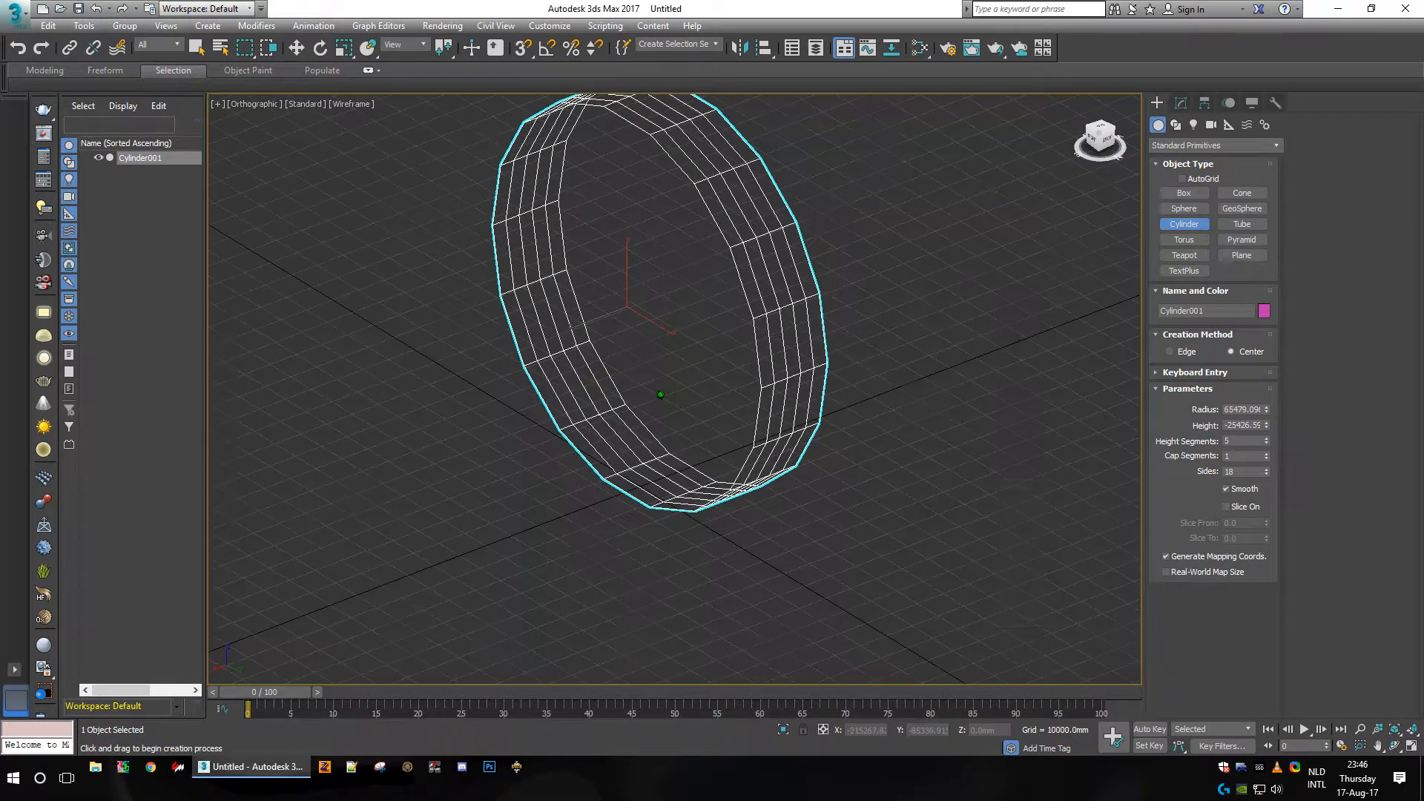
click(354, 106)
click(395, 120)
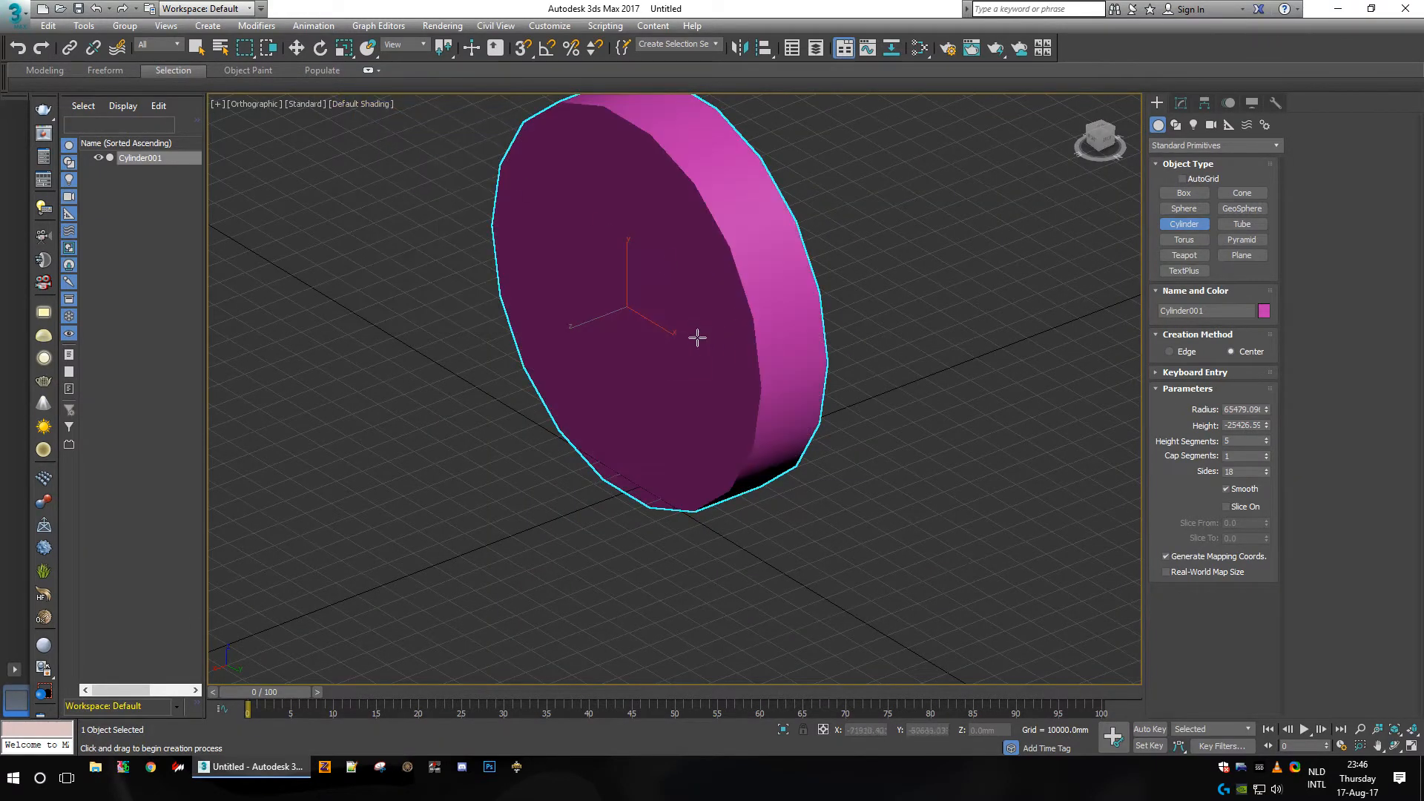
Step: Return to the Right view and delete the cylinder
click(1181, 103)
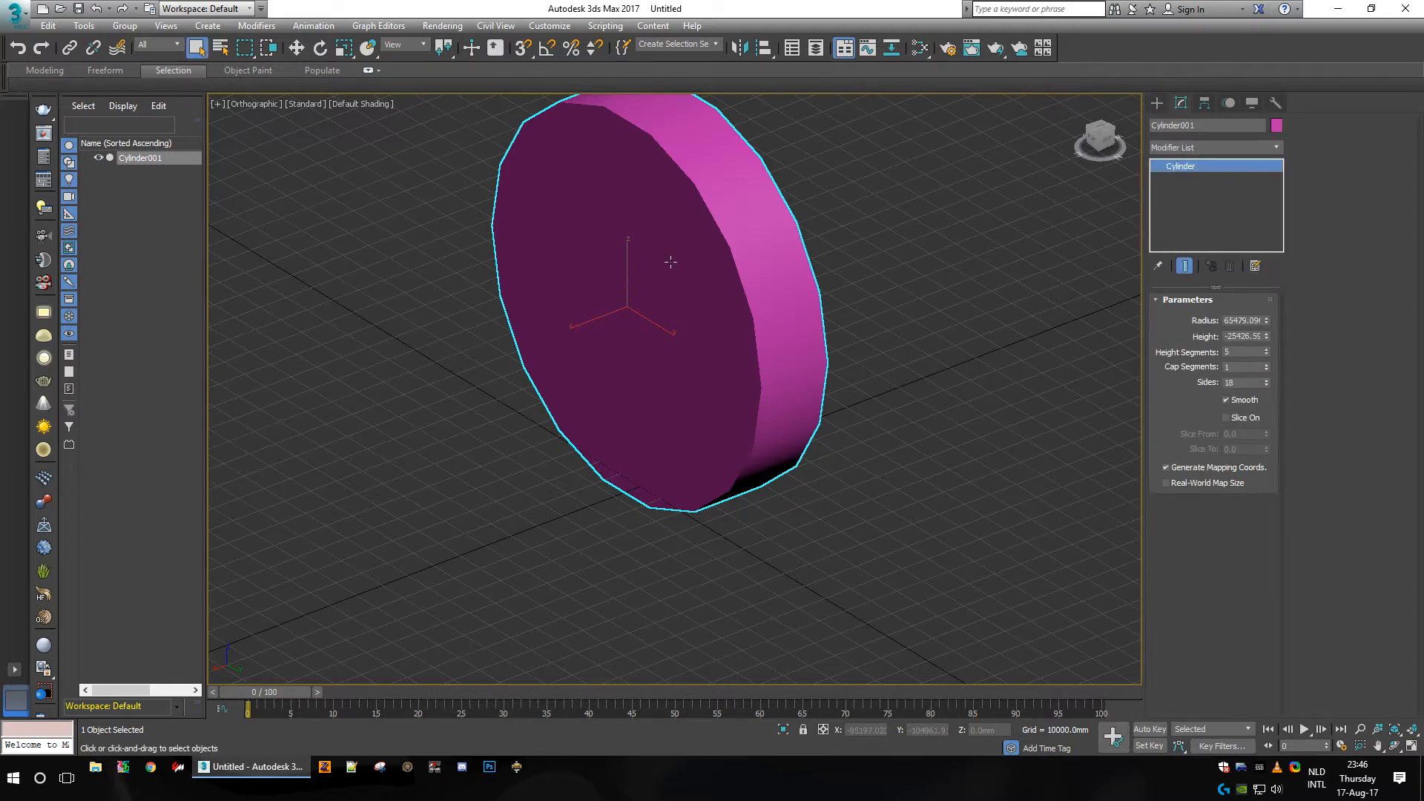
drag(1100, 132, 1094, 142)
click(1094, 143)
key(Delete)
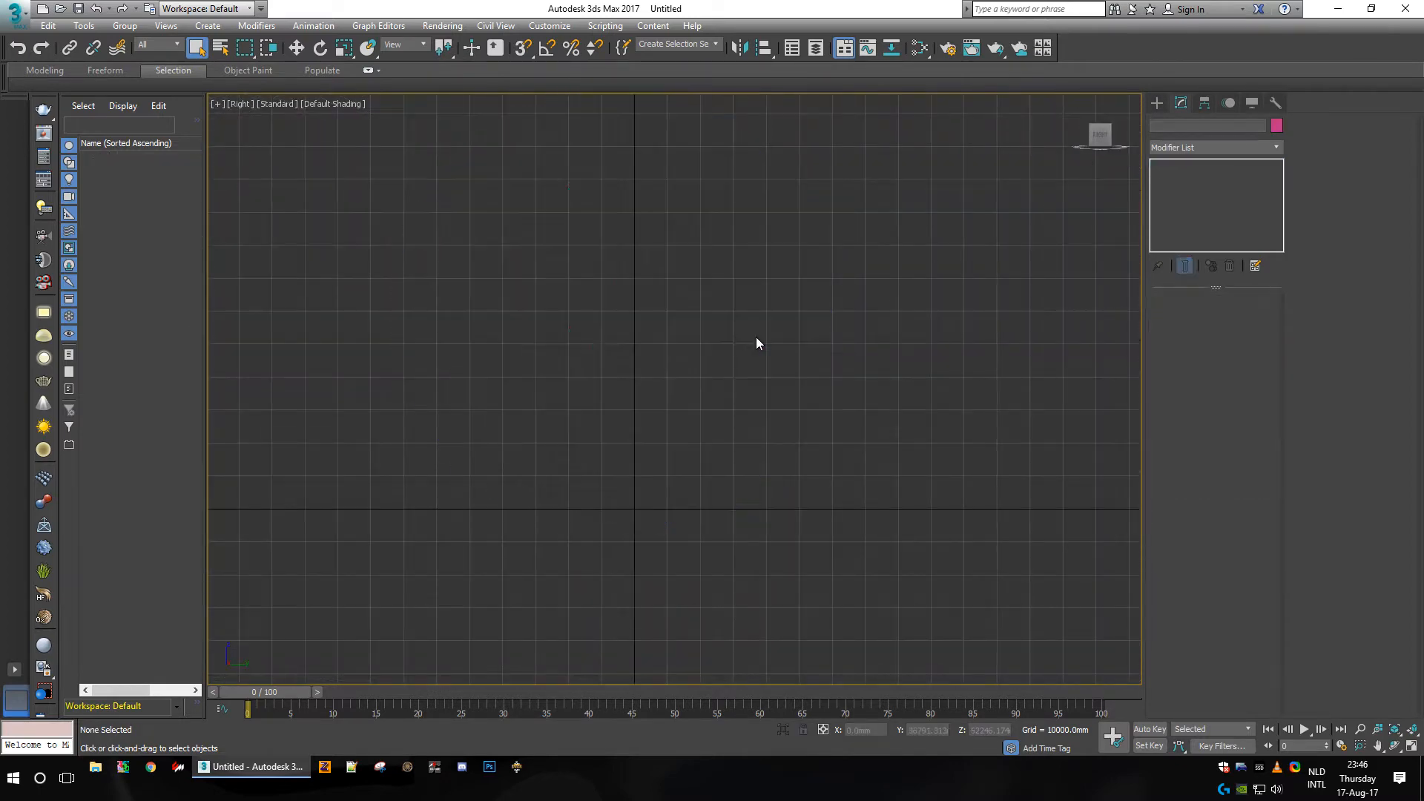
middle_drag(739, 360, 854, 232)
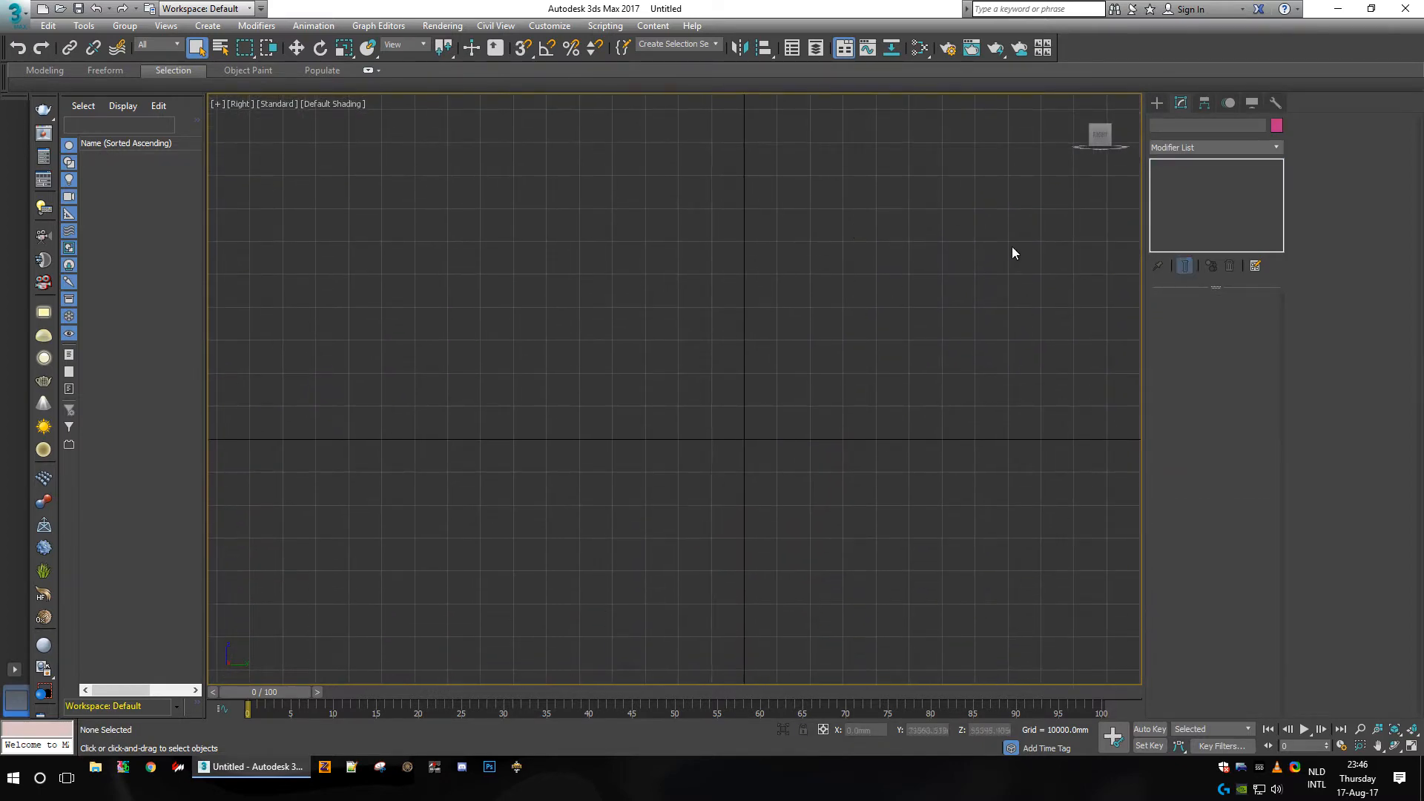
Step: Draw an open Line spline with a straight horizontal first segment, continuing through straight and curved segments in a loose loop around it
click(1155, 102)
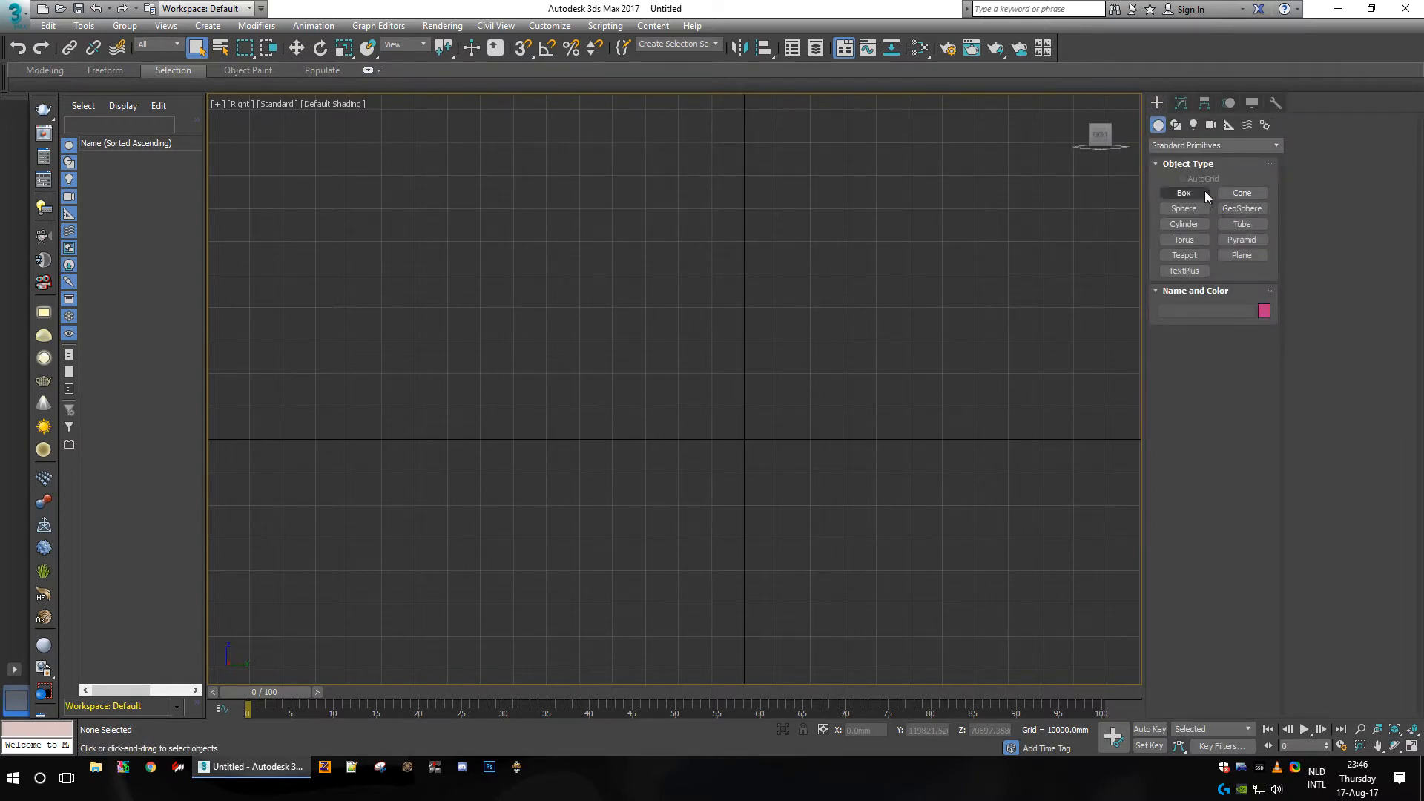
click(1176, 125)
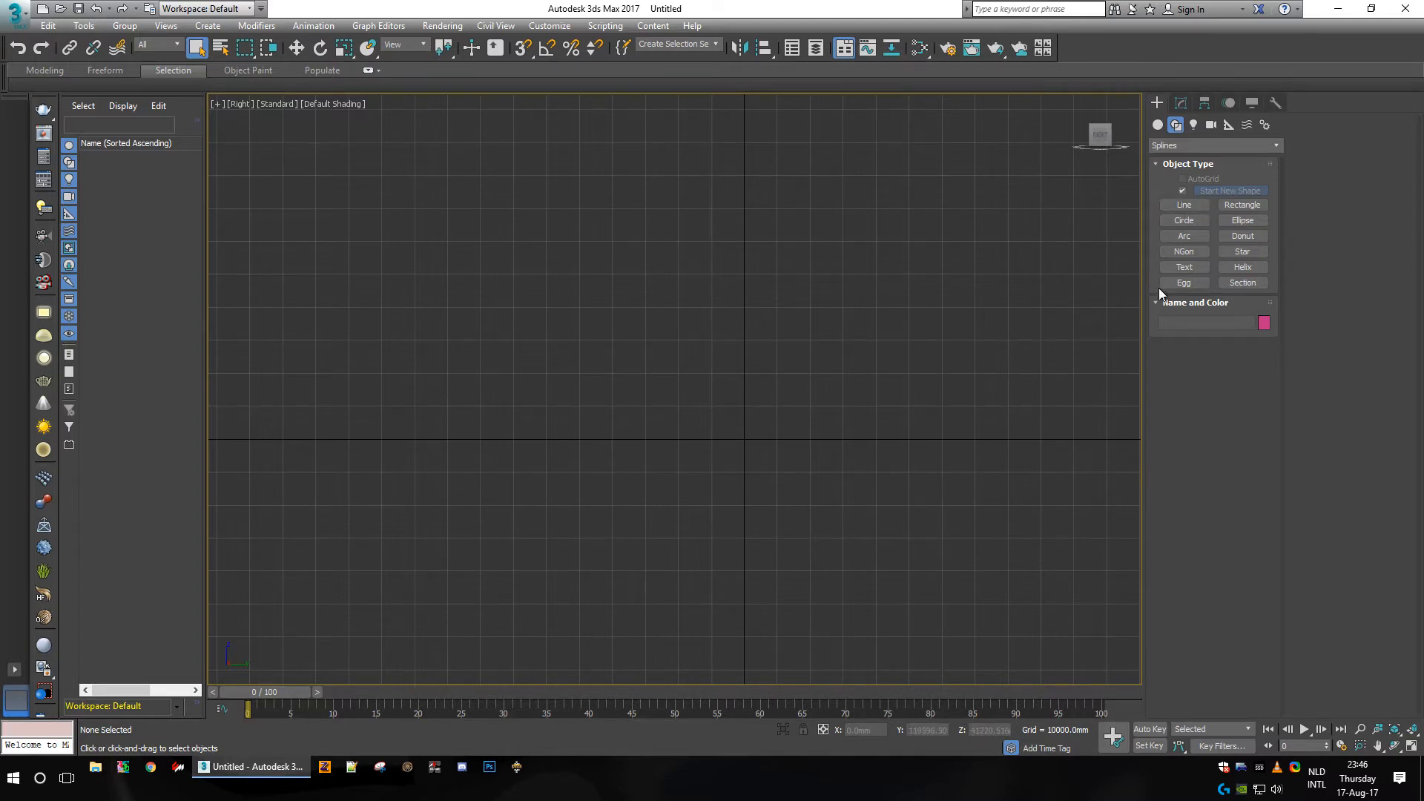
click(1159, 125)
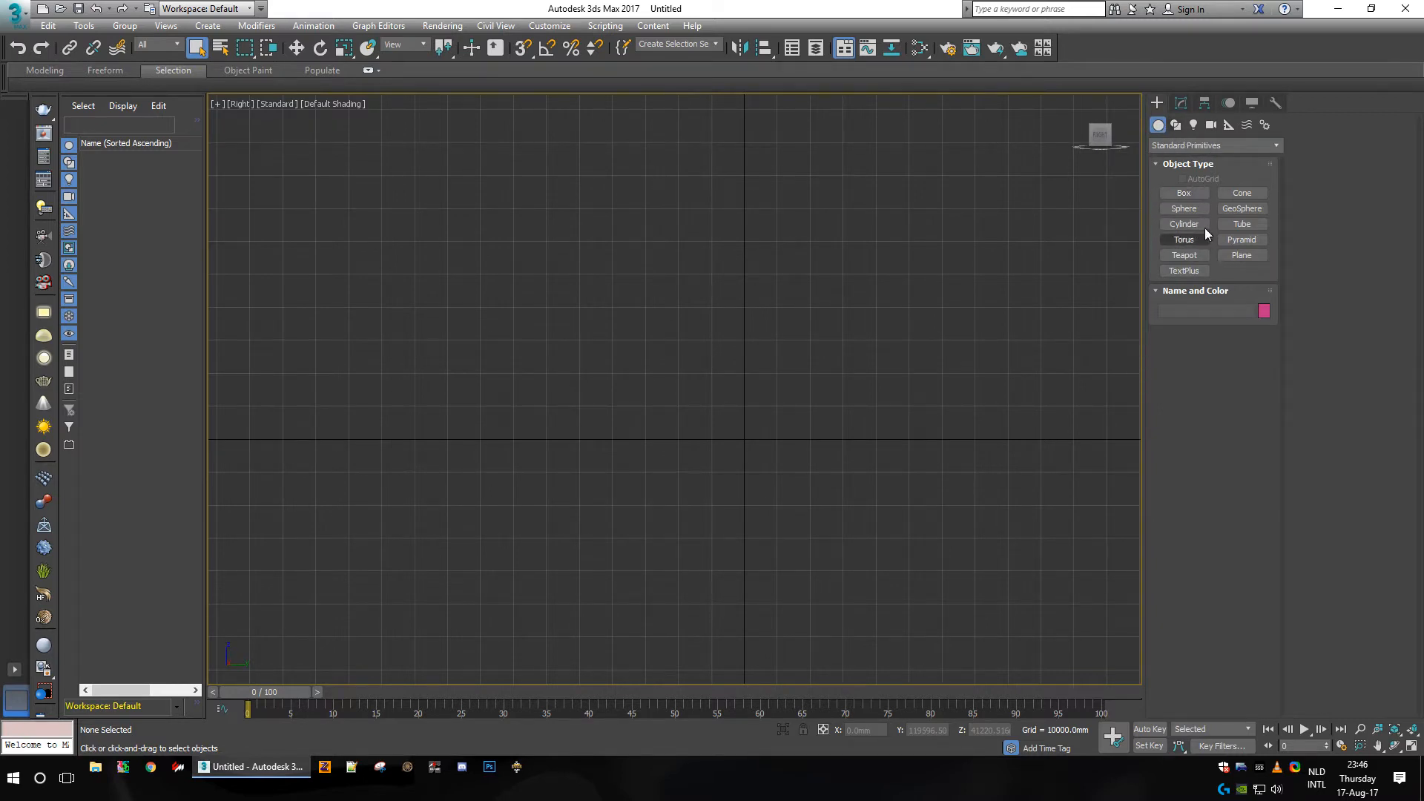
click(1176, 125)
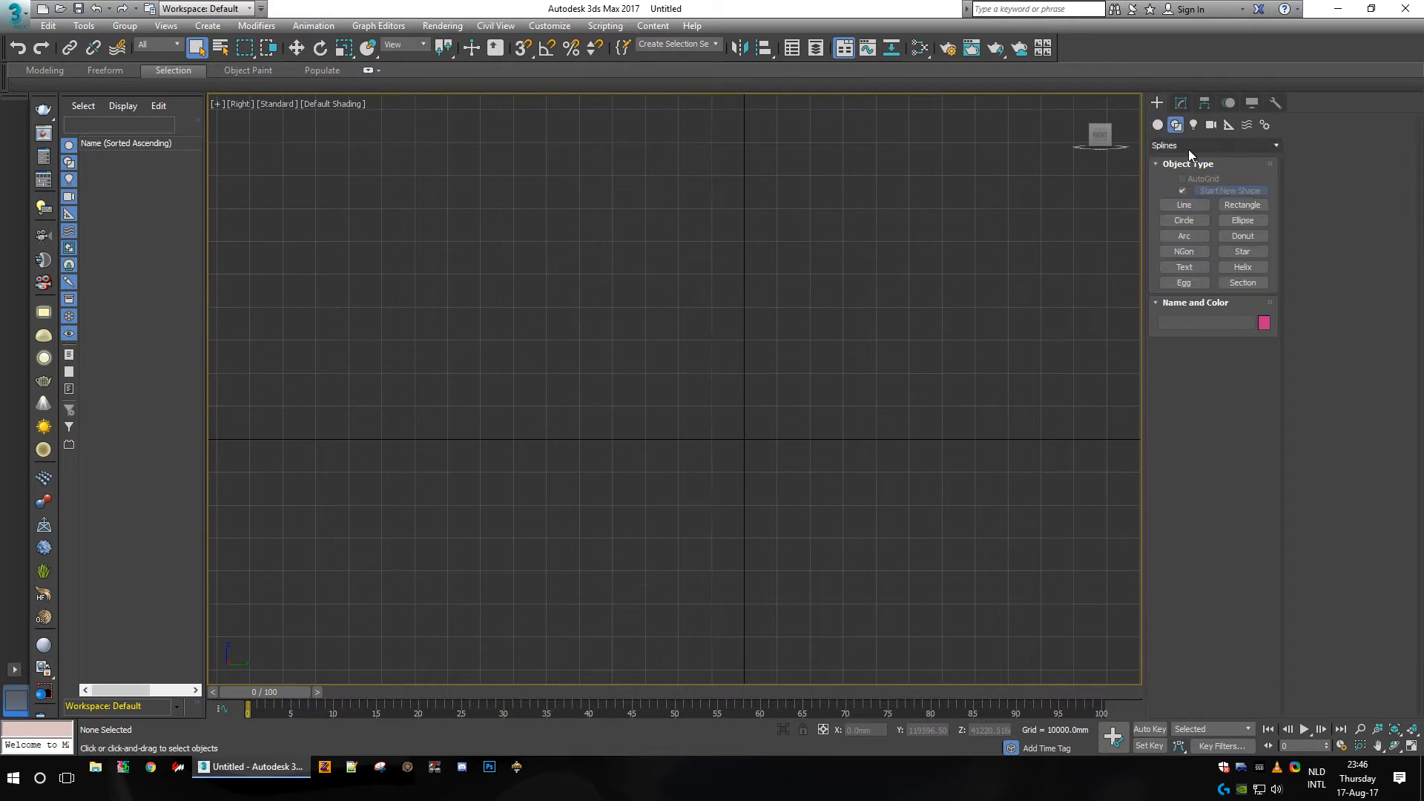
click(1184, 206)
click(322, 215)
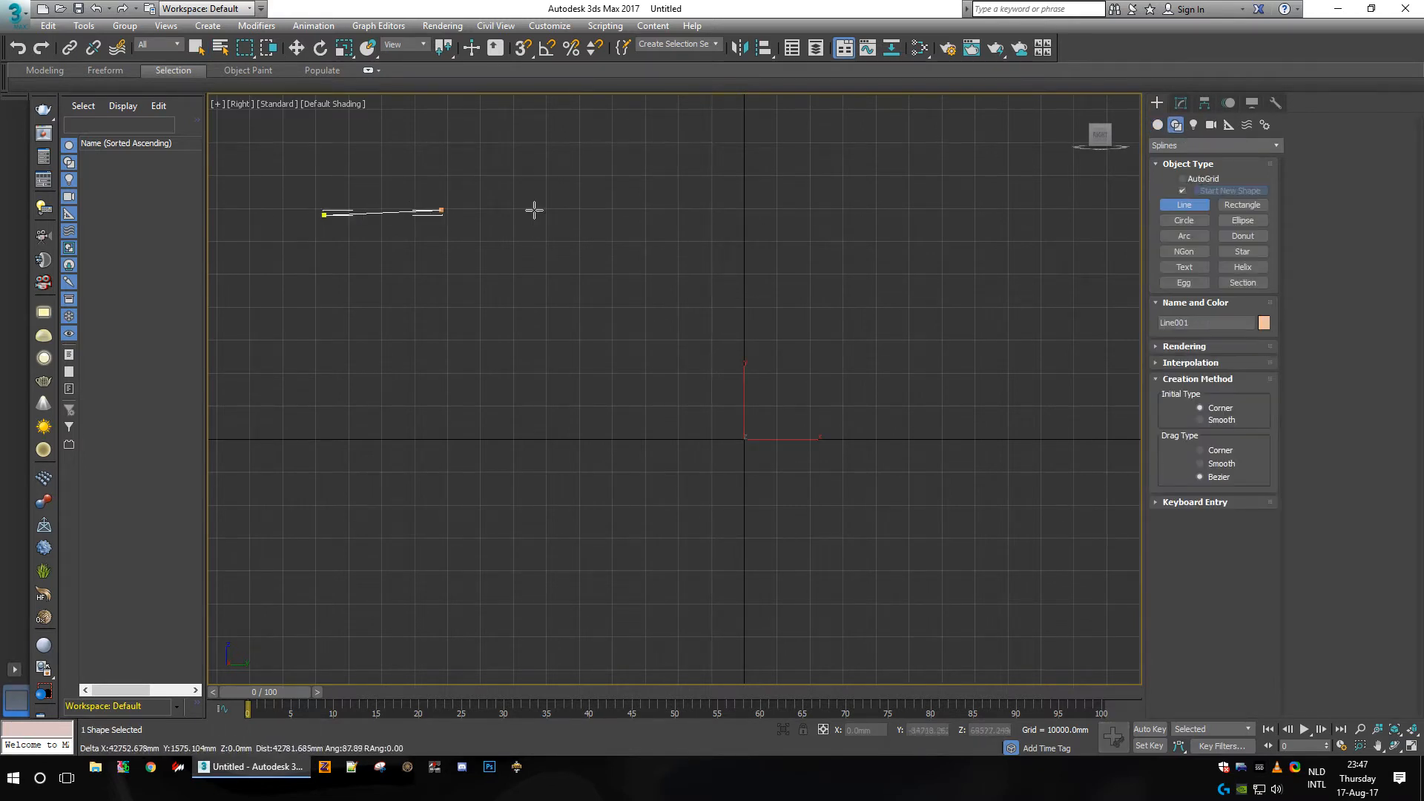
click(967, 215)
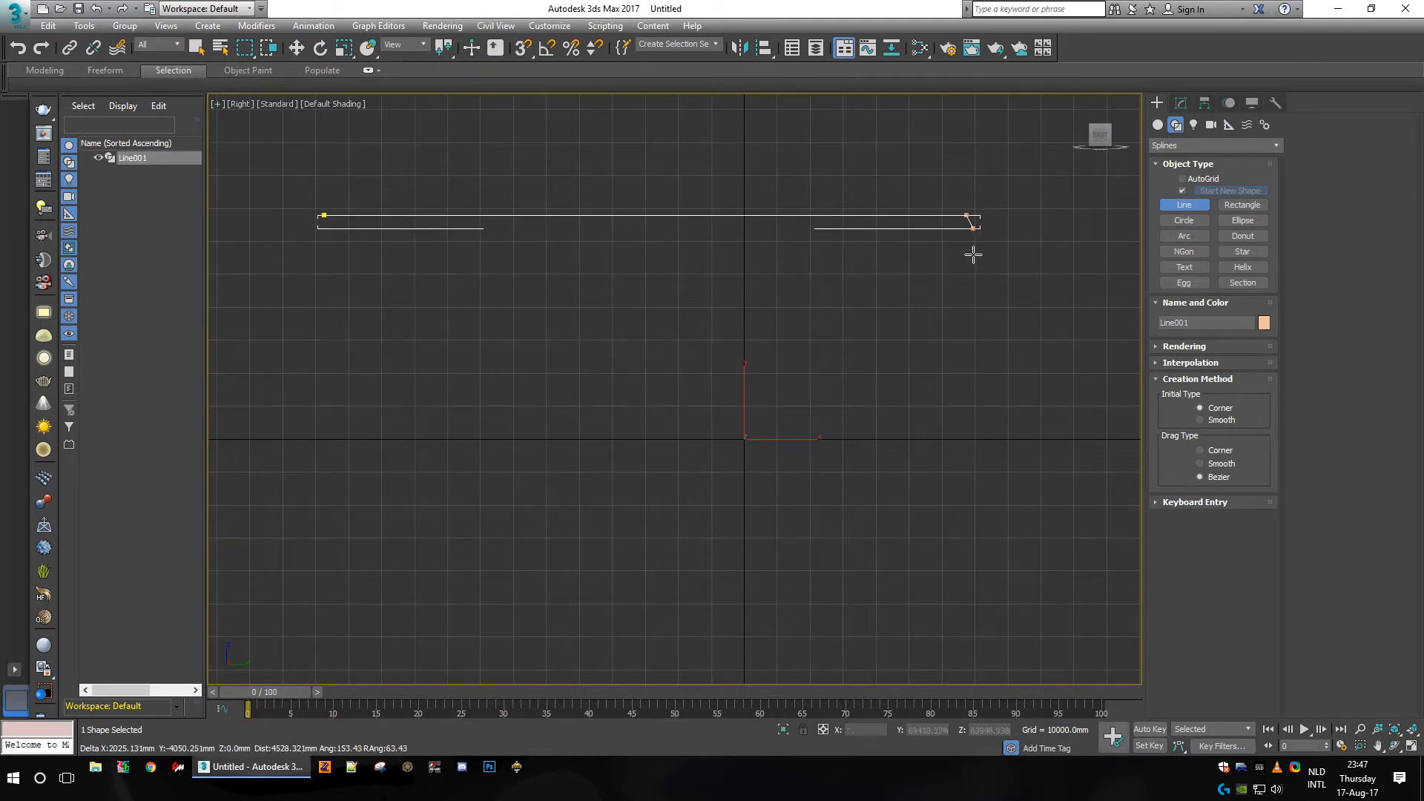
click(962, 437)
click(651, 368)
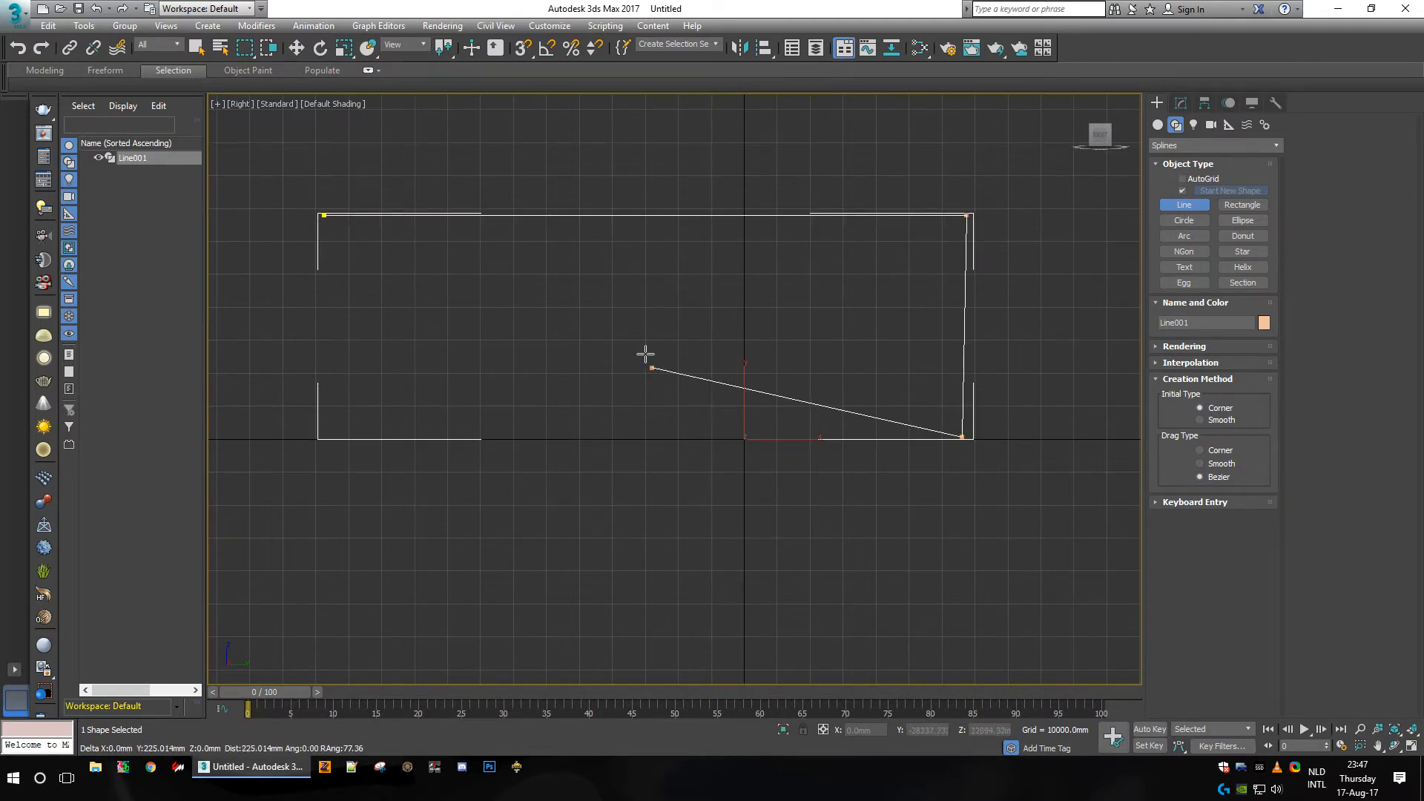
click(499, 473)
click(663, 630)
click(928, 549)
click(1056, 457)
click(1089, 402)
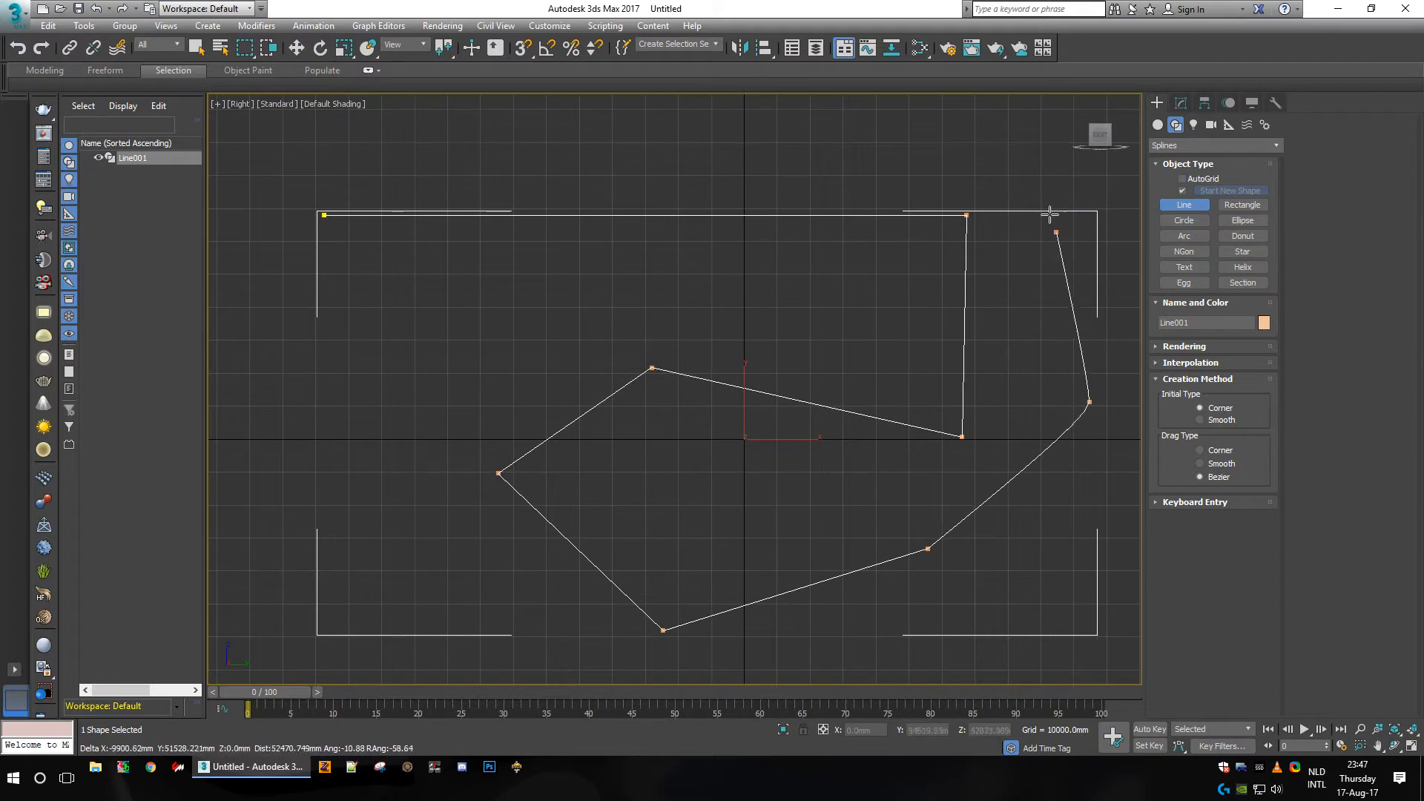
click(1046, 202)
click(823, 119)
click(676, 147)
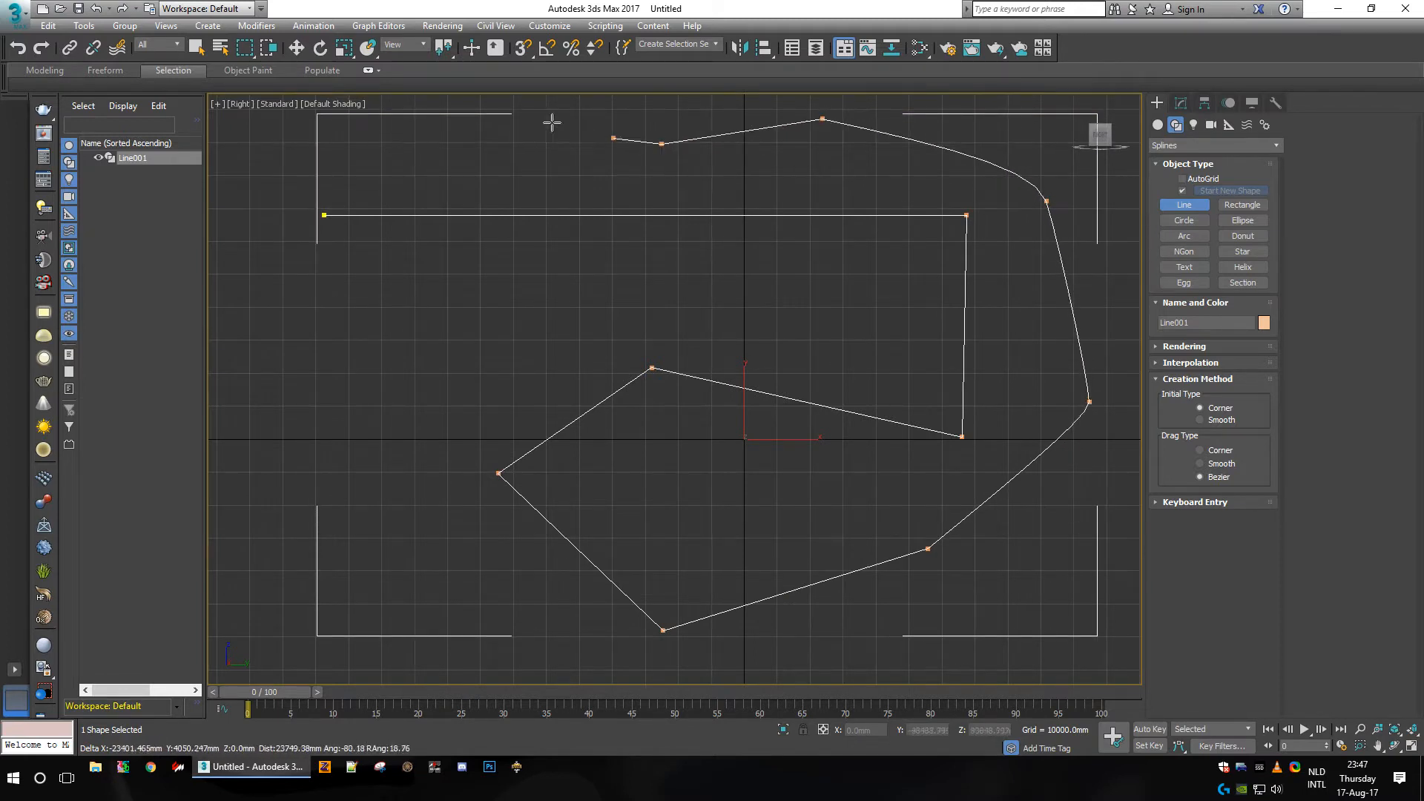
click(529, 125)
click(480, 156)
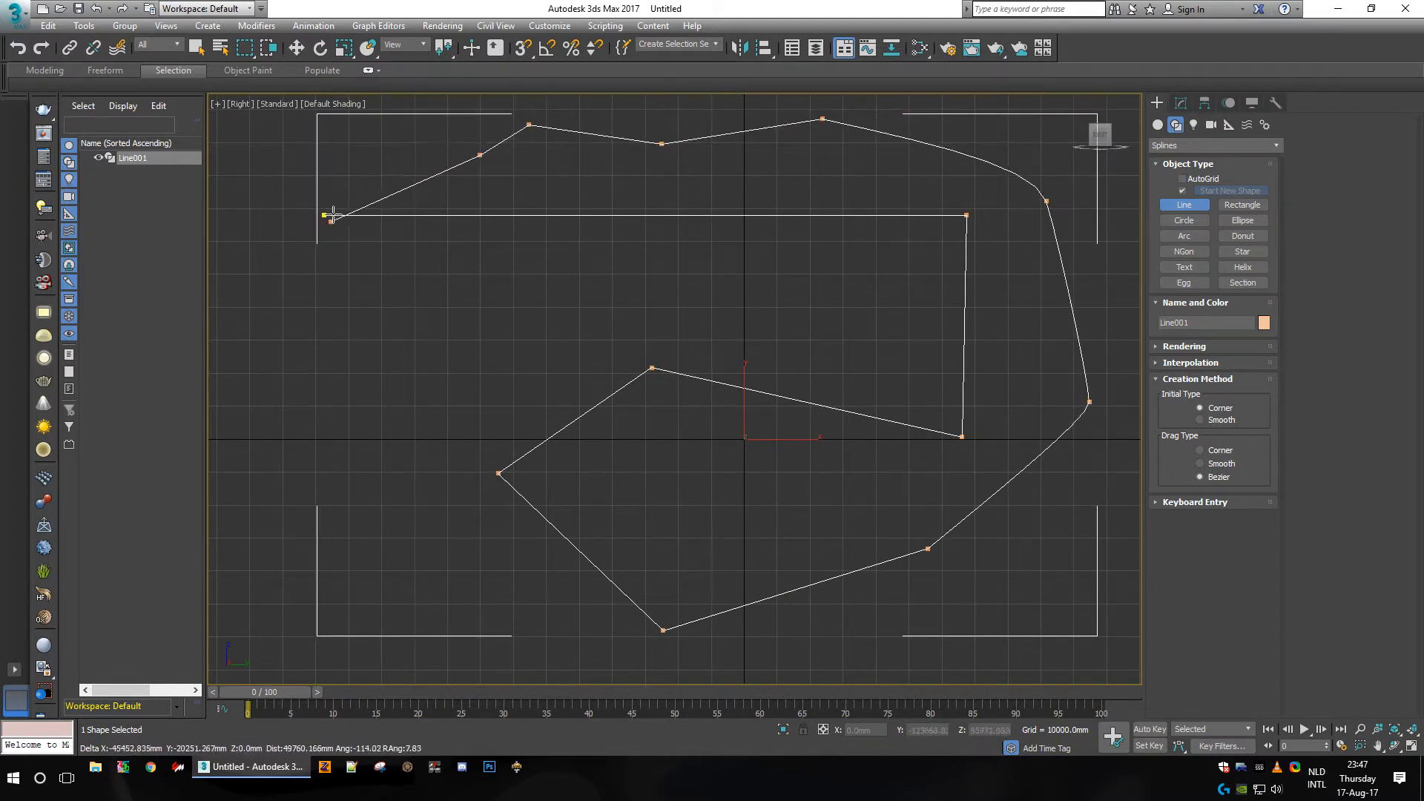
right_click(365, 161)
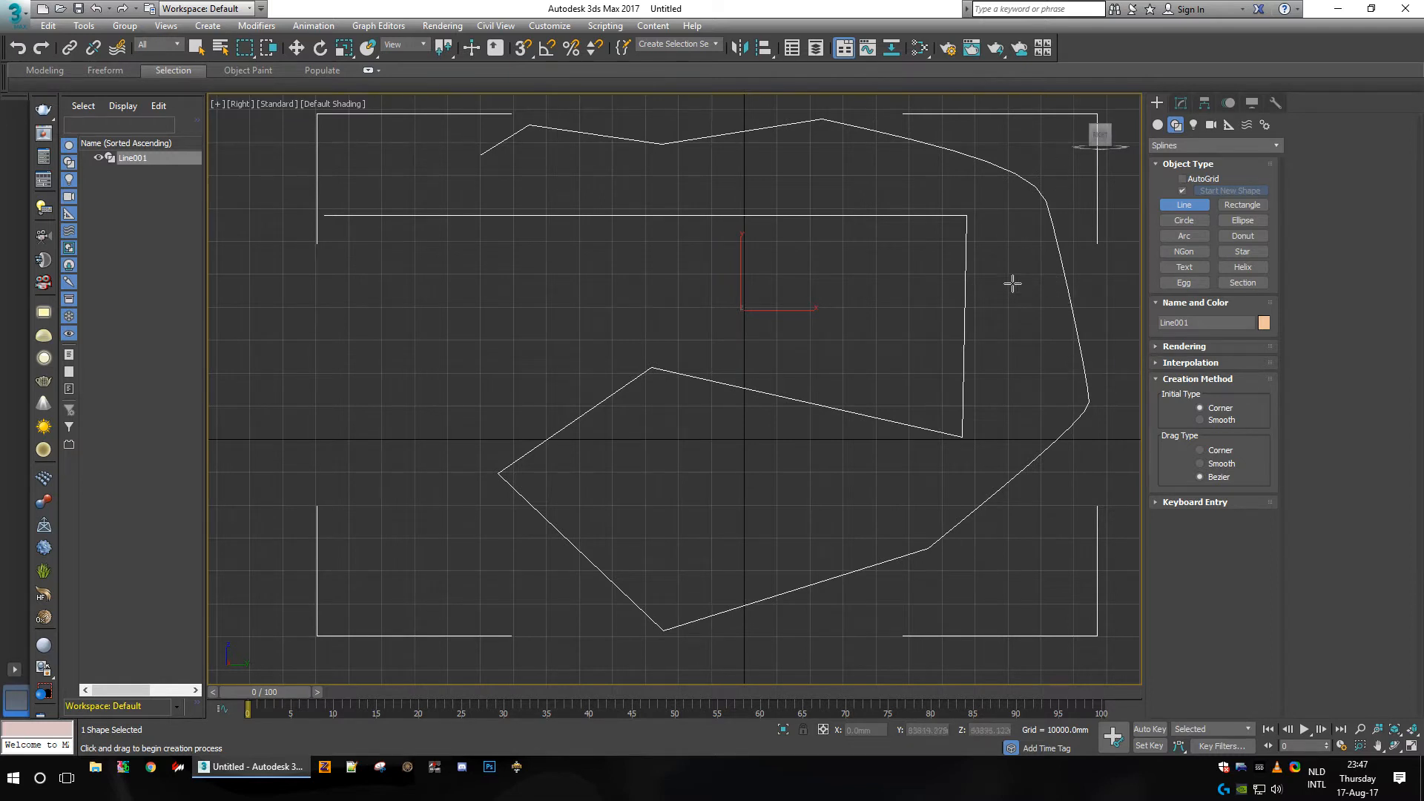
Step: Inspect the loose looping spline up close and delete it
middle_drag(998, 276, 898, 320)
scroll(969, 276, down, 2)
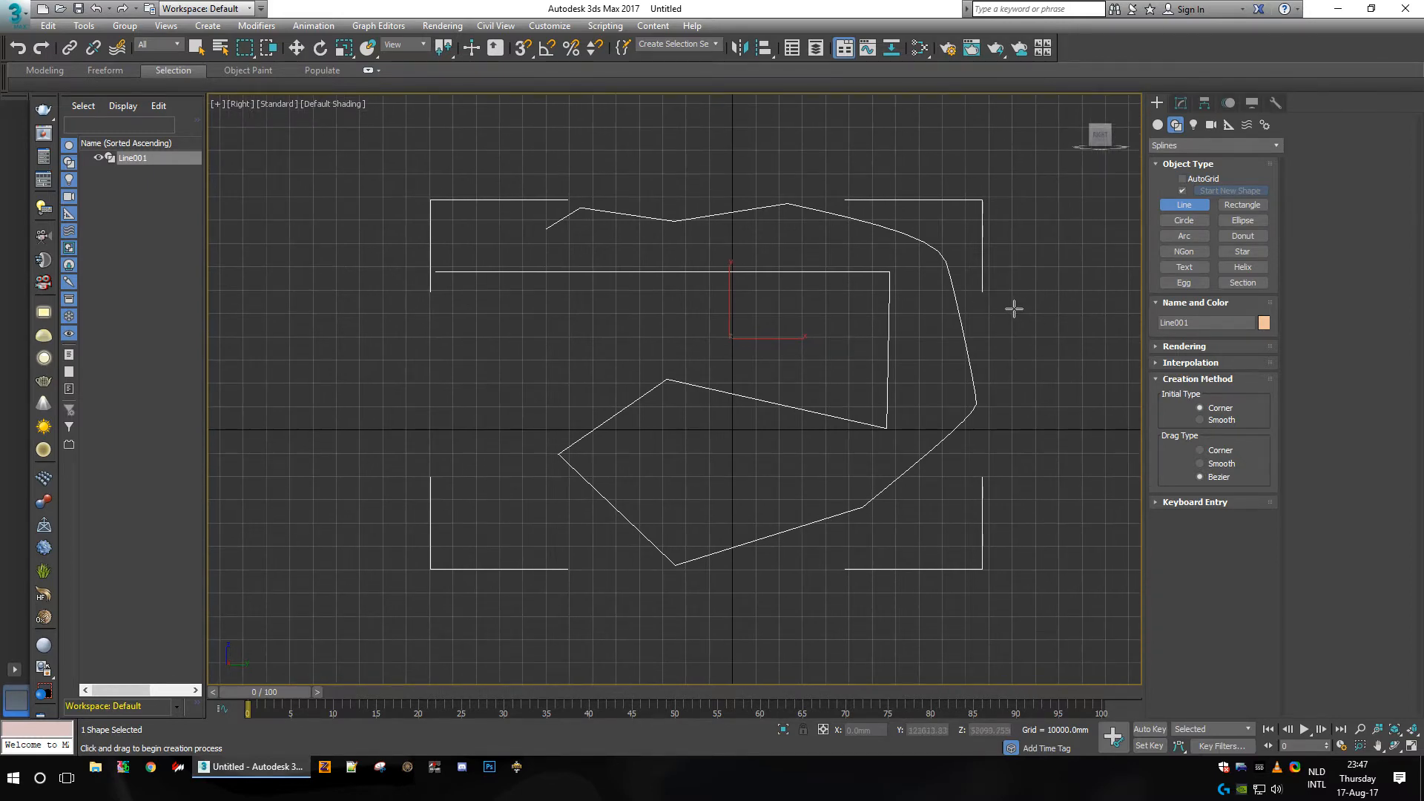
scroll(966, 245, up, 1)
scroll(923, 289, up, 1)
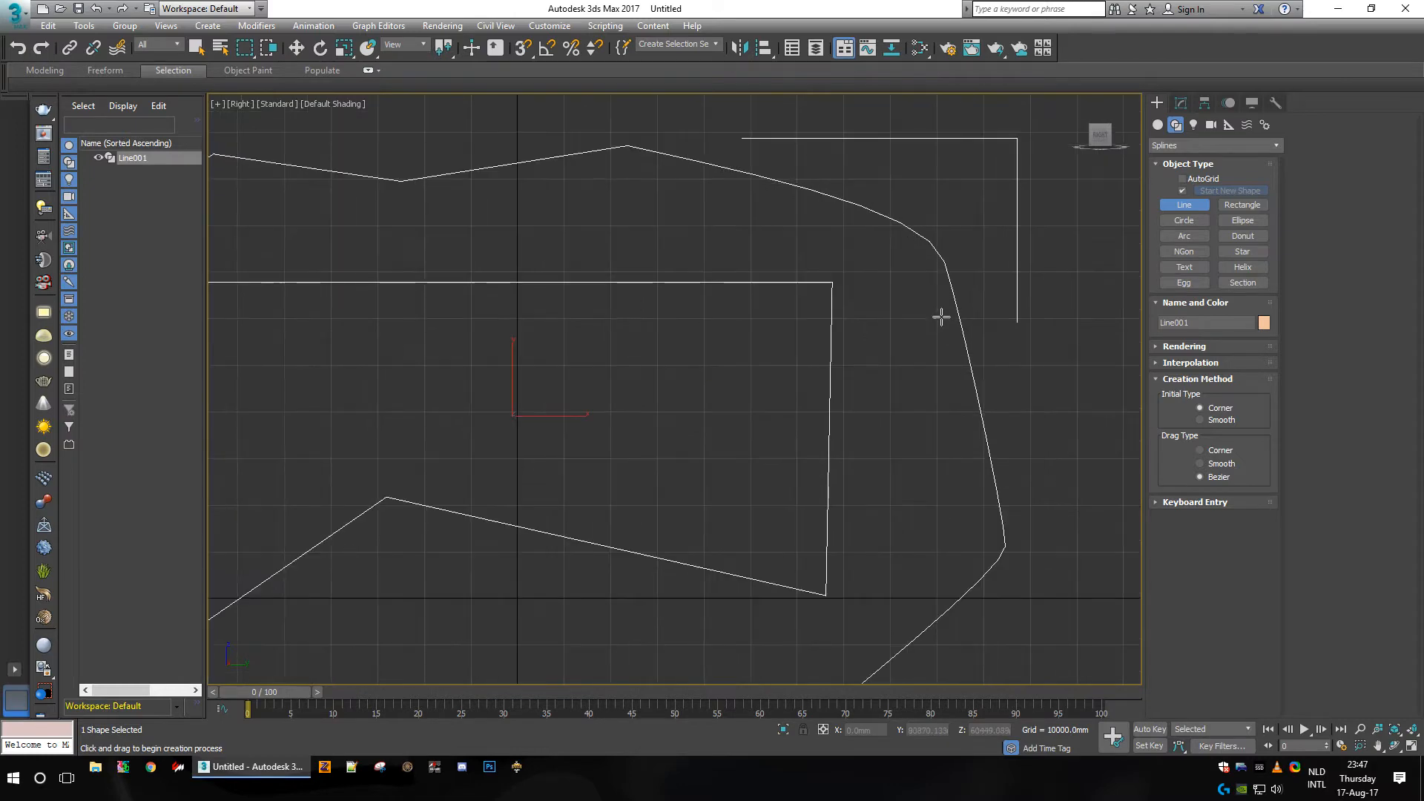
scroll(941, 319, down, 2)
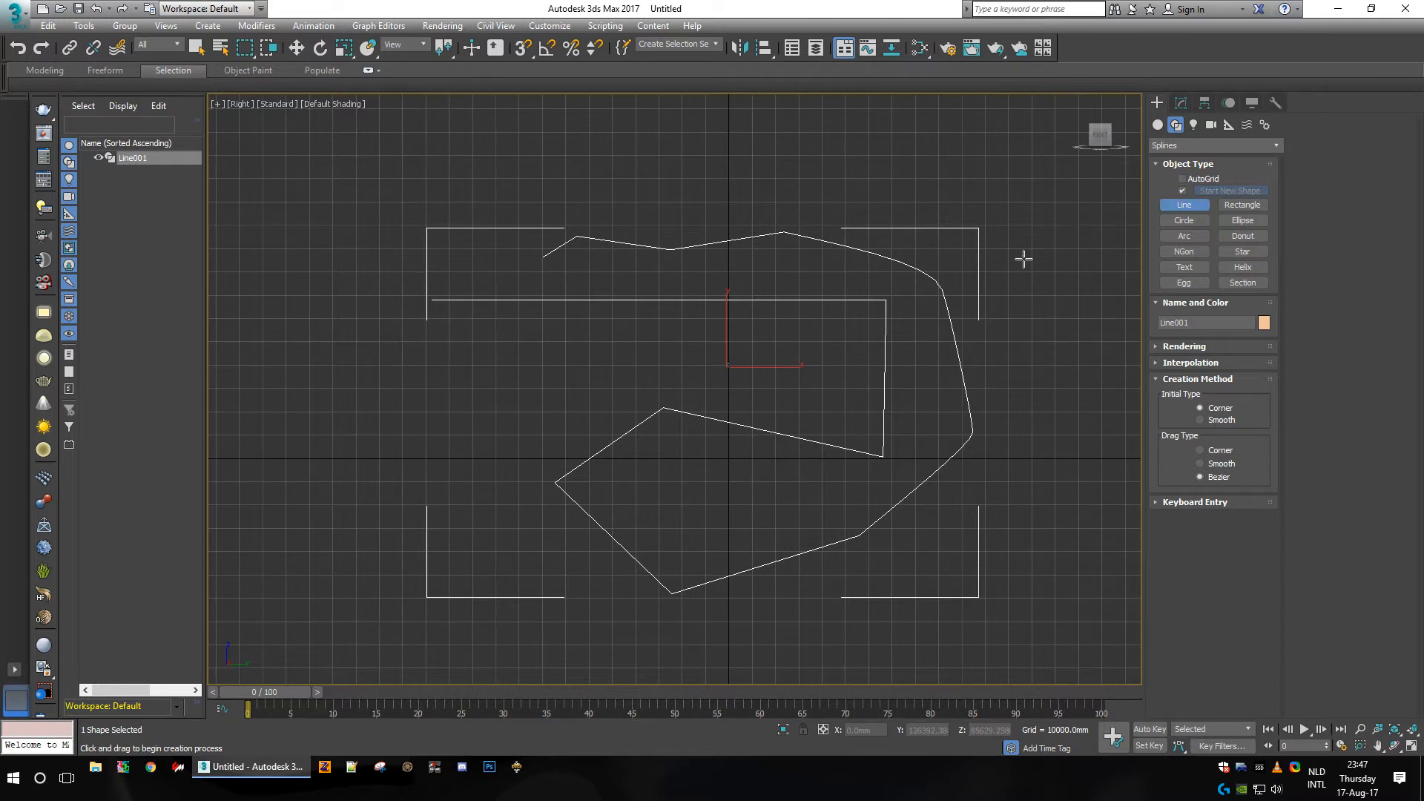
key(Delete)
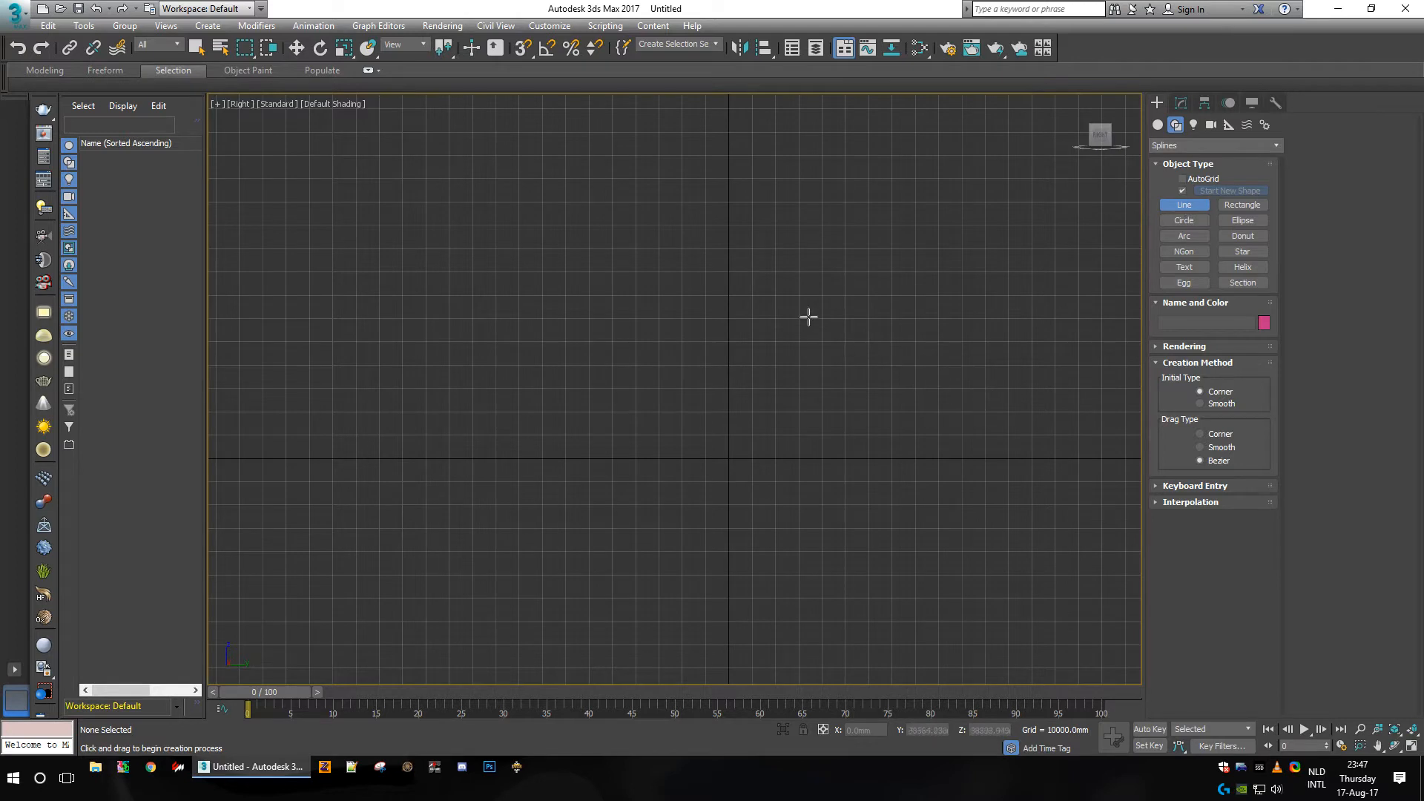
Step: Draw an open two-segment line with a straight horizontal segment ending at the vertical grid axis and a straight vertical segment running down it
click(408, 235)
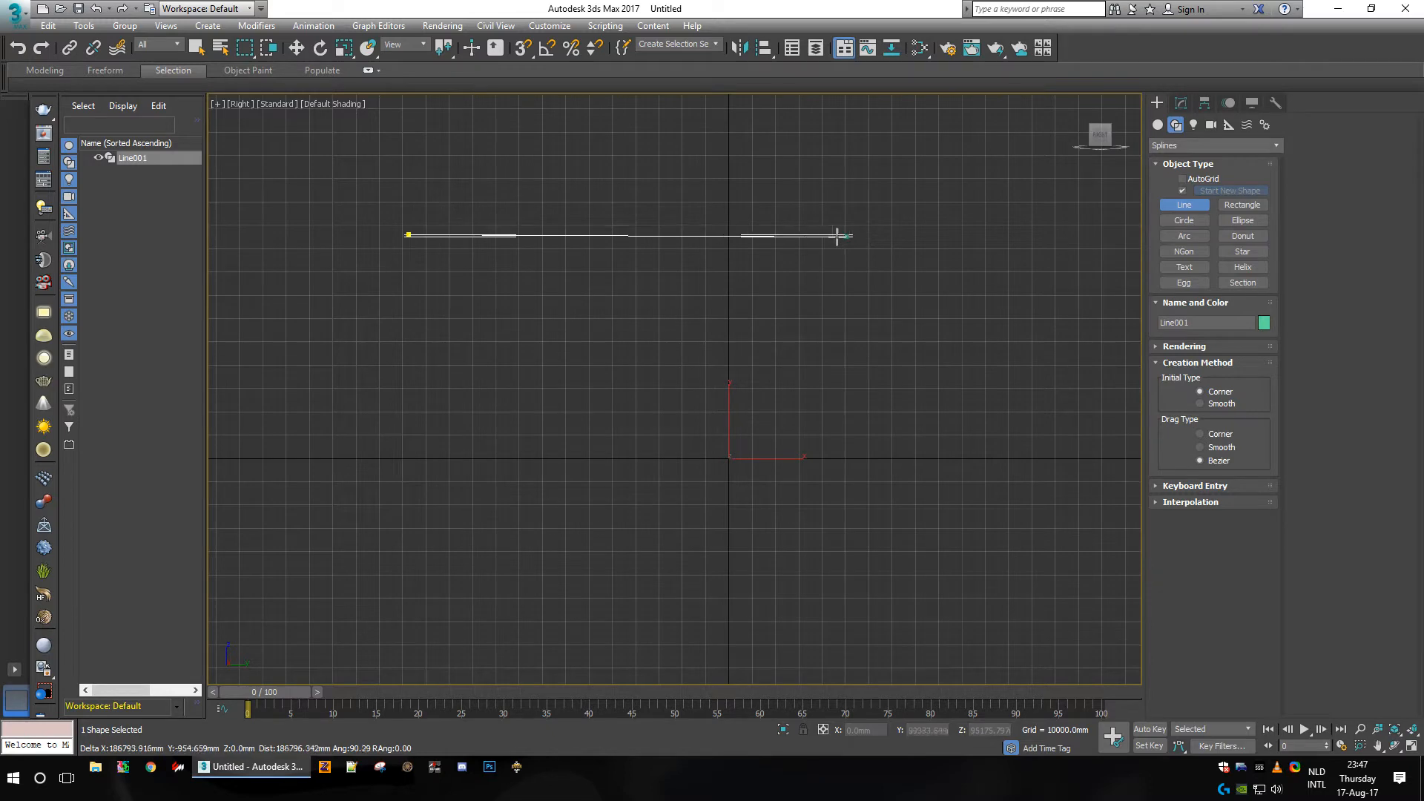
click(731, 234)
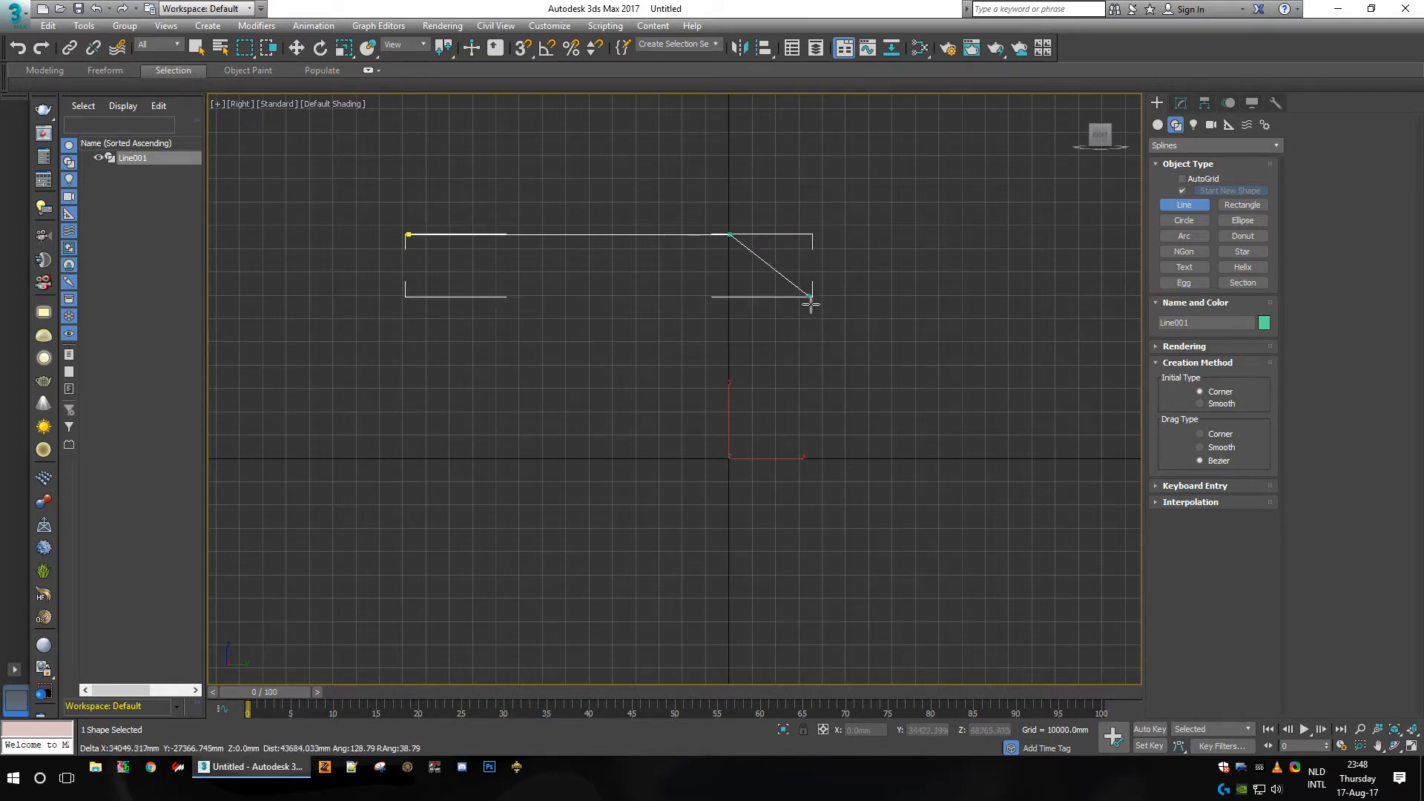
click(790, 387)
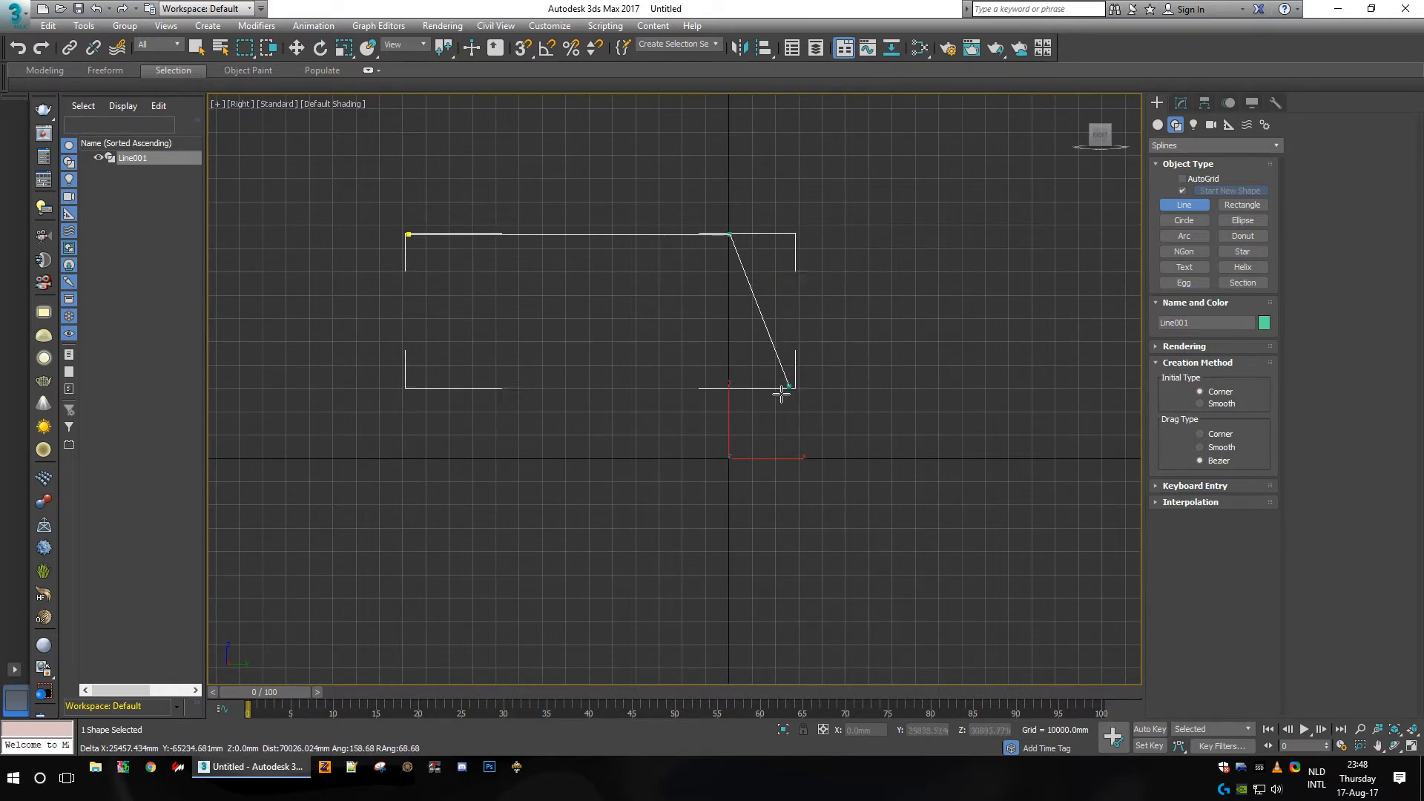
click(729, 507)
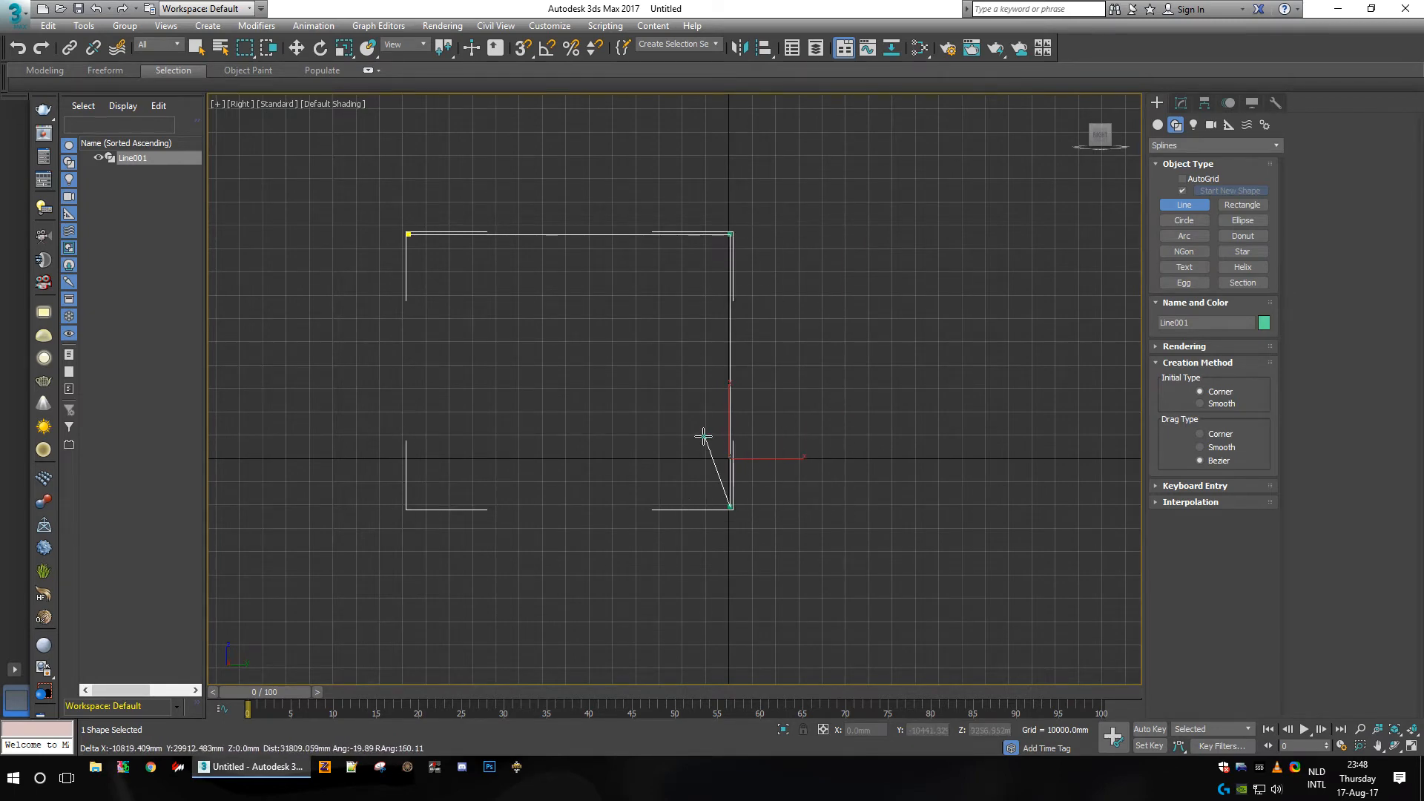
right_click(670, 494)
Step: Examine the two-segment line from an angled view and from the Back view, and return to the Right view
drag(1099, 135, 1069, 157)
scroll(792, 299, down, 2)
scroll(683, 299, up, 4)
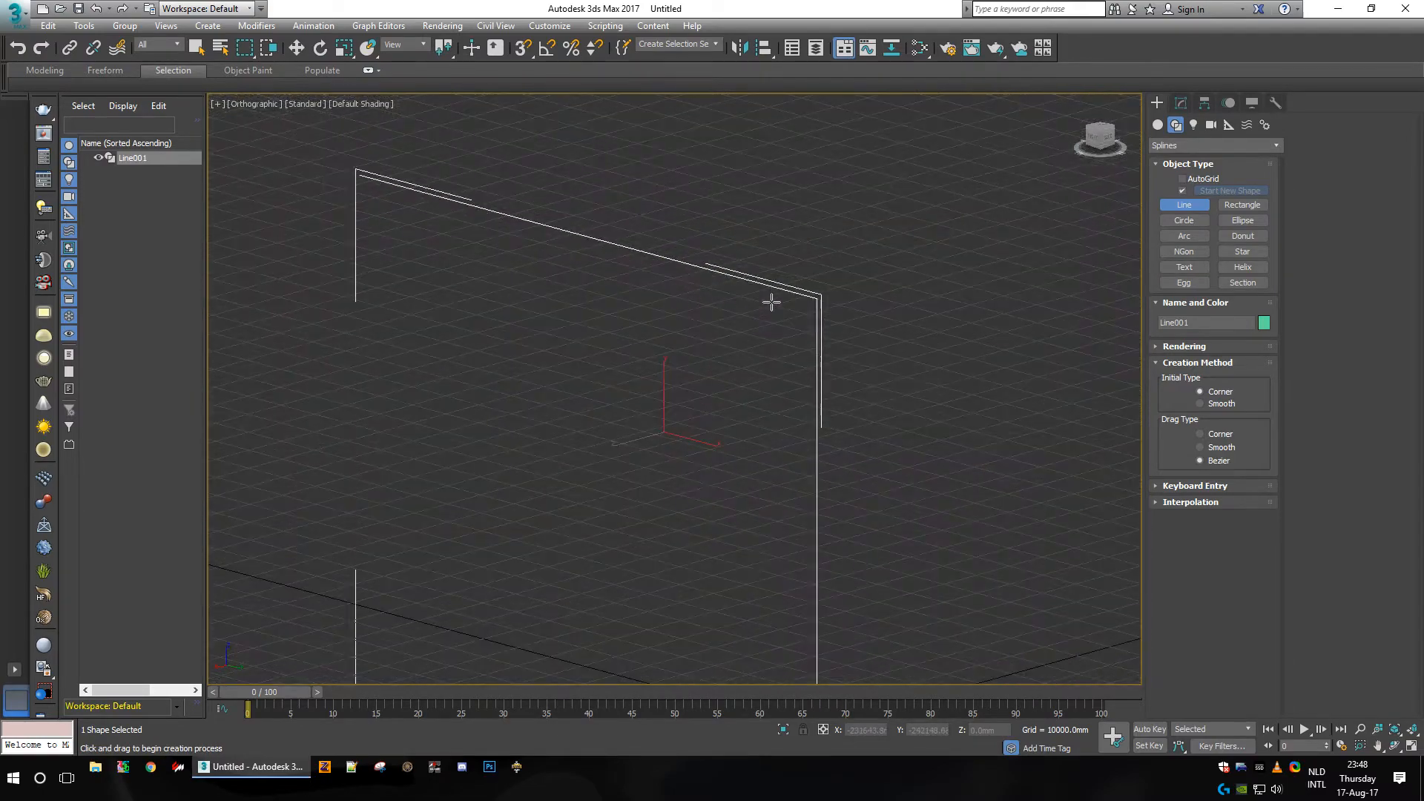
scroll(798, 297, down, 3)
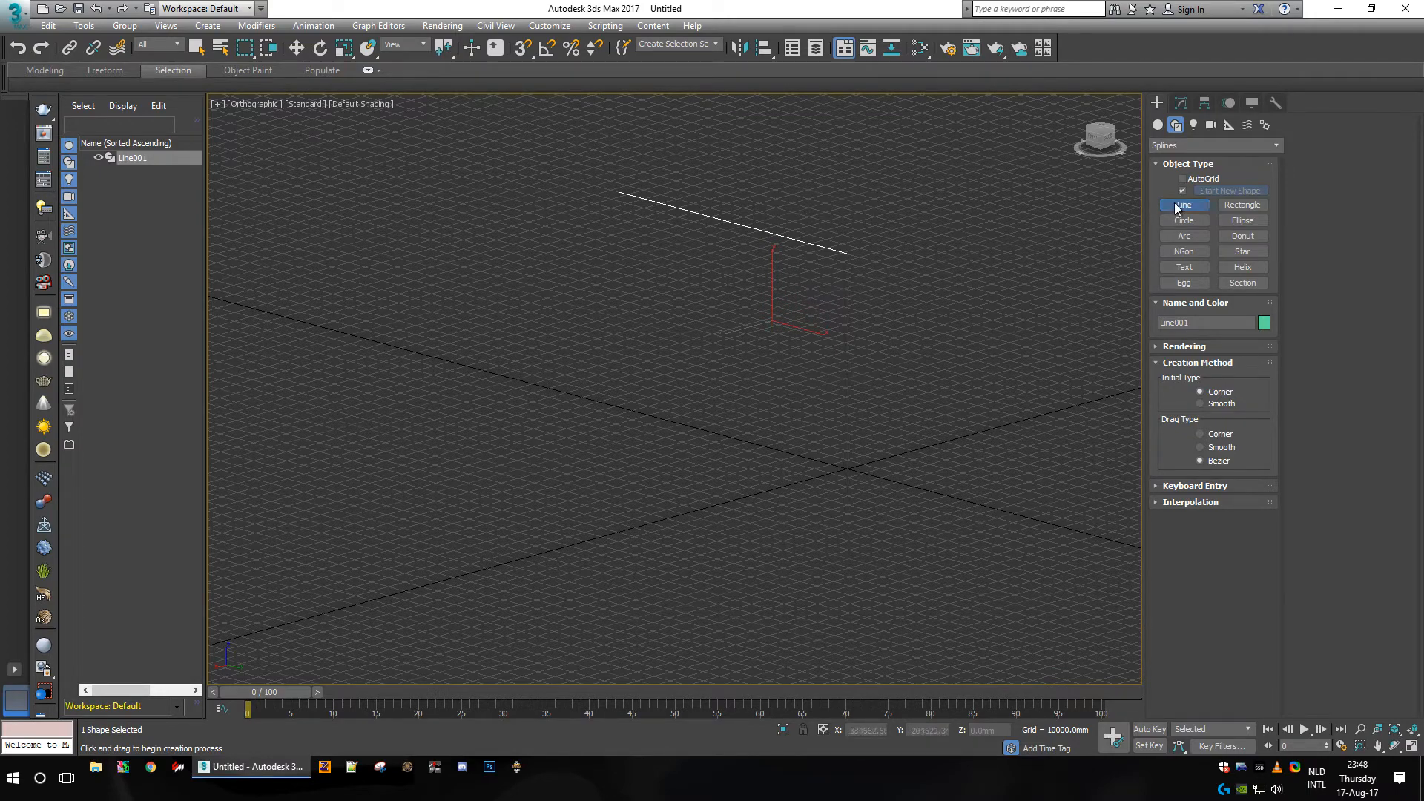
click(1113, 134)
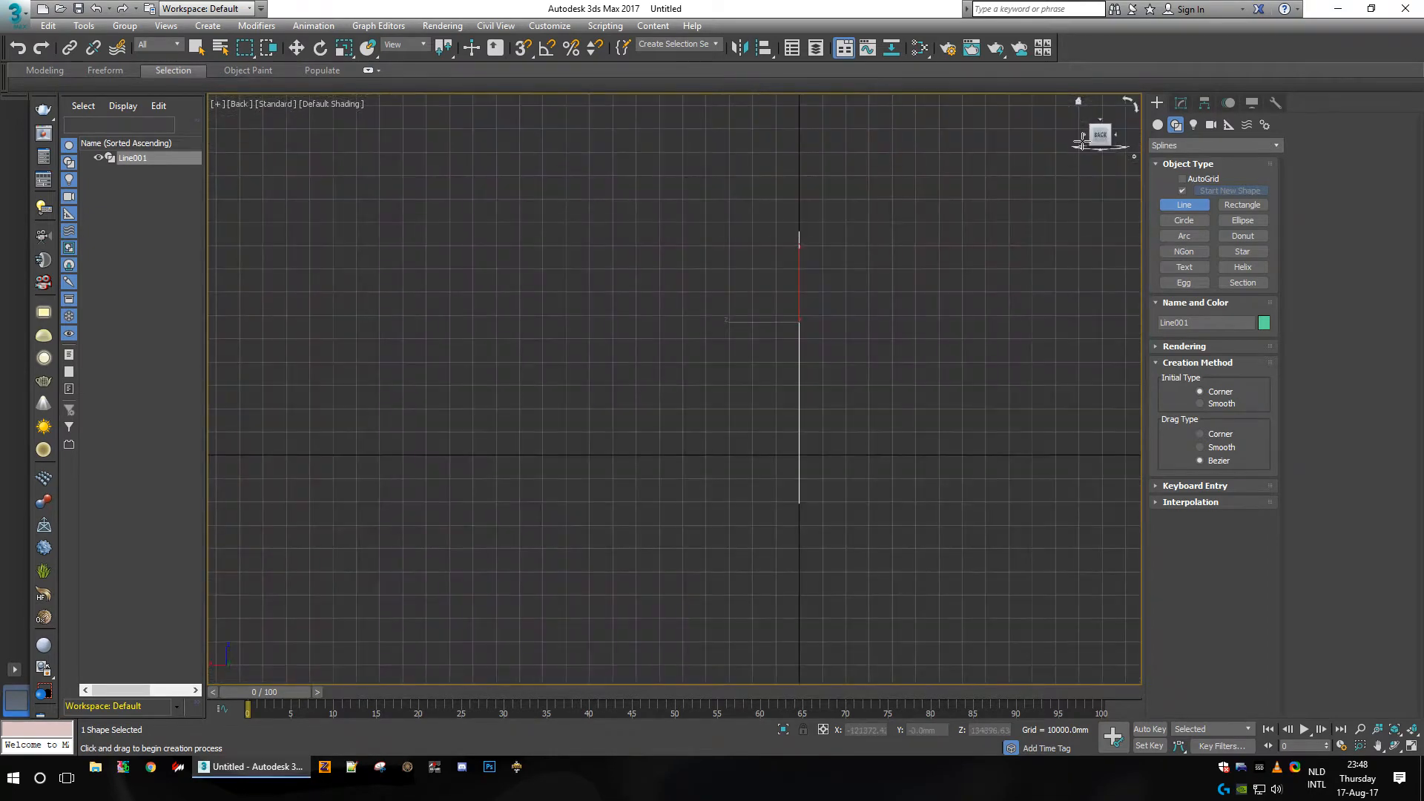
drag(1088, 130, 1097, 136)
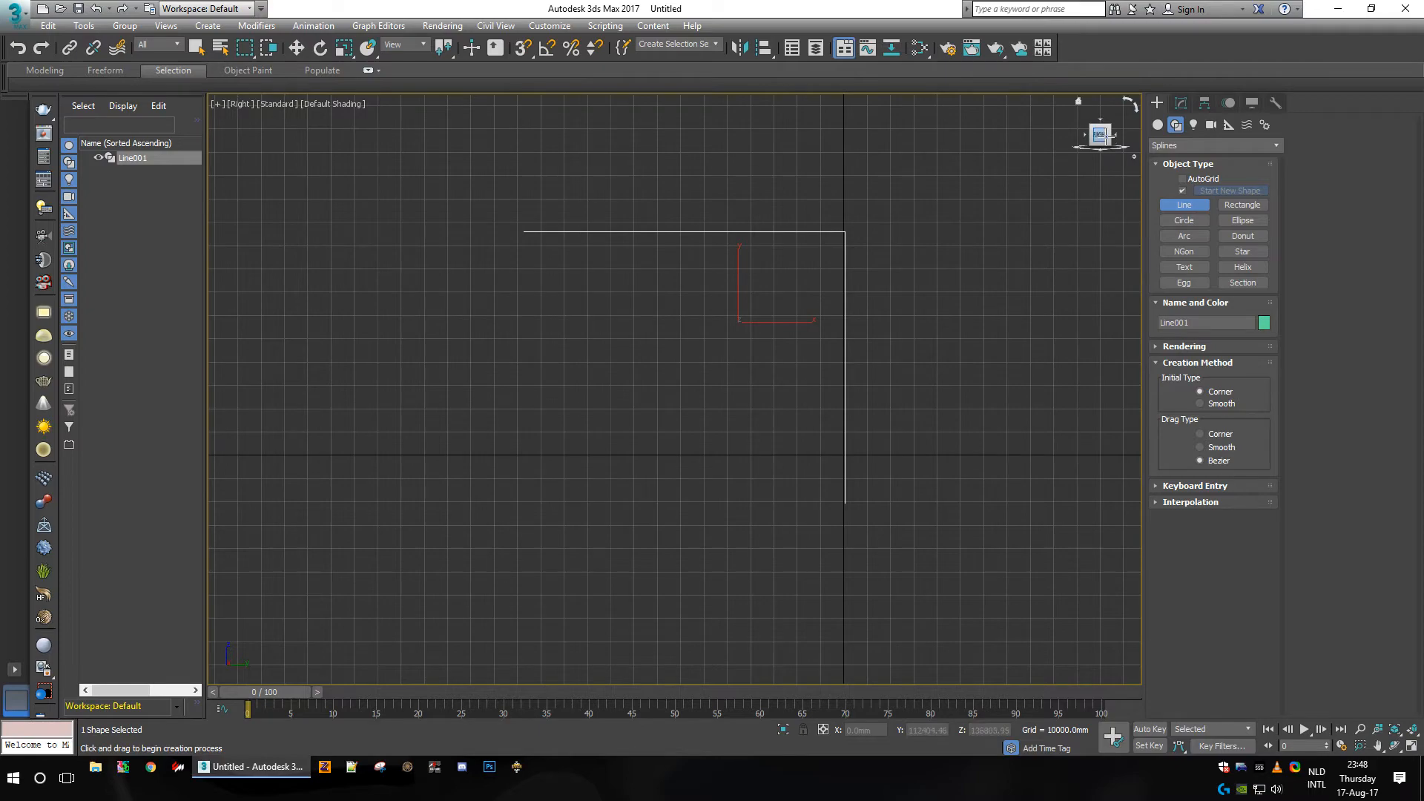
Step: Check the two-segment line from an angled view and delete it in the Right view
drag(1099, 135, 1084, 148)
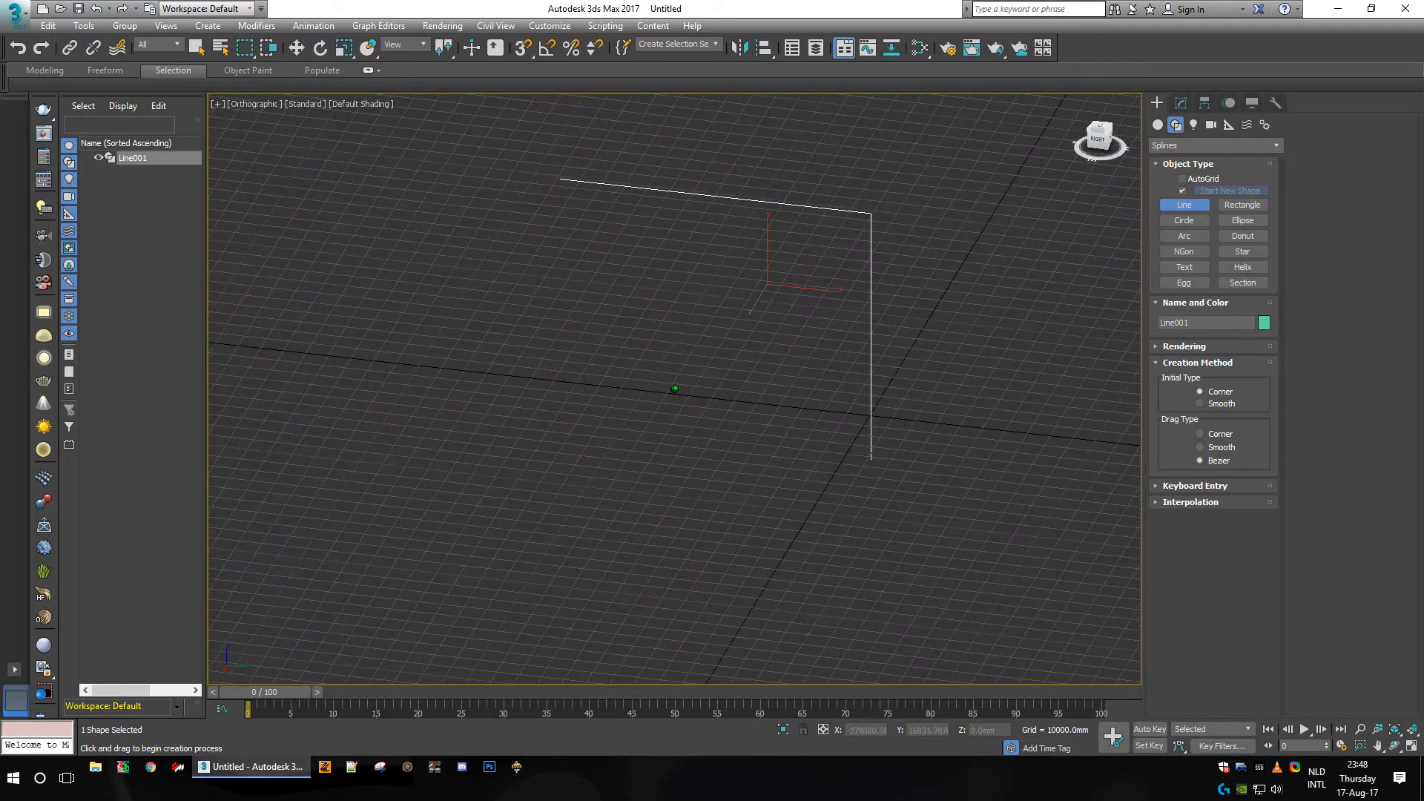
click(1100, 136)
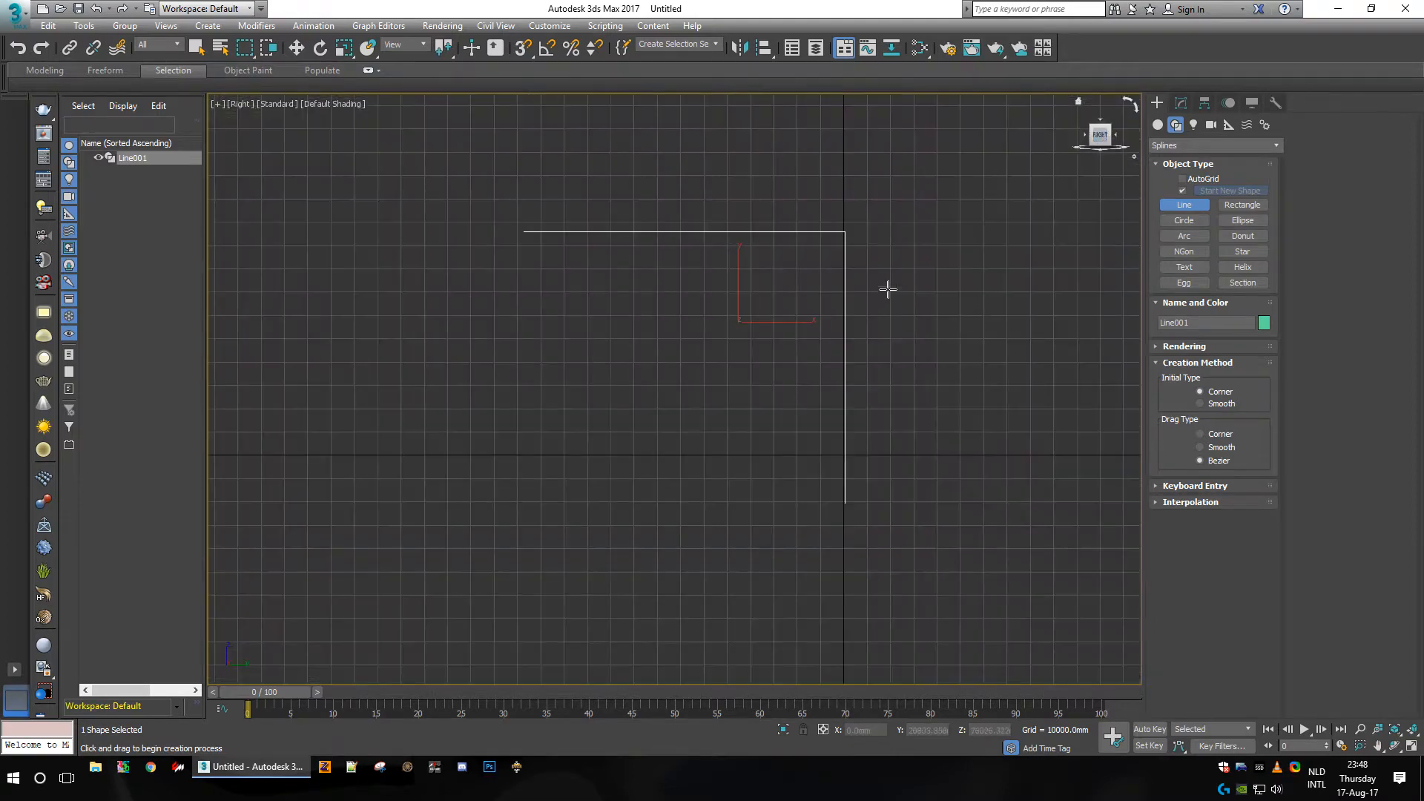
key(Delete)
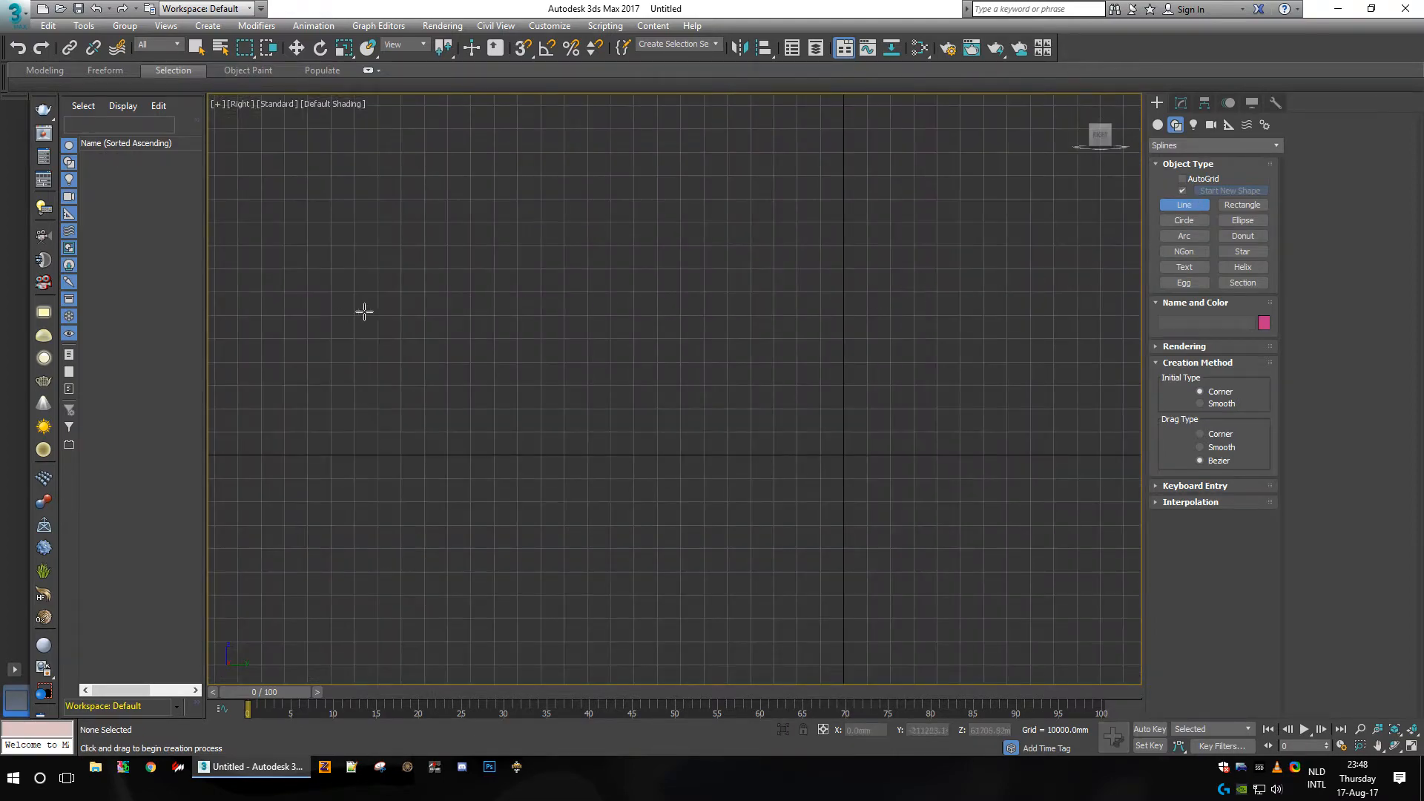
Step: Draw an open four-segment Line: vertical up from the horizontal grid axis, diagonally up, horizontal across, and diagonally down past the vertical axis
click(470, 453)
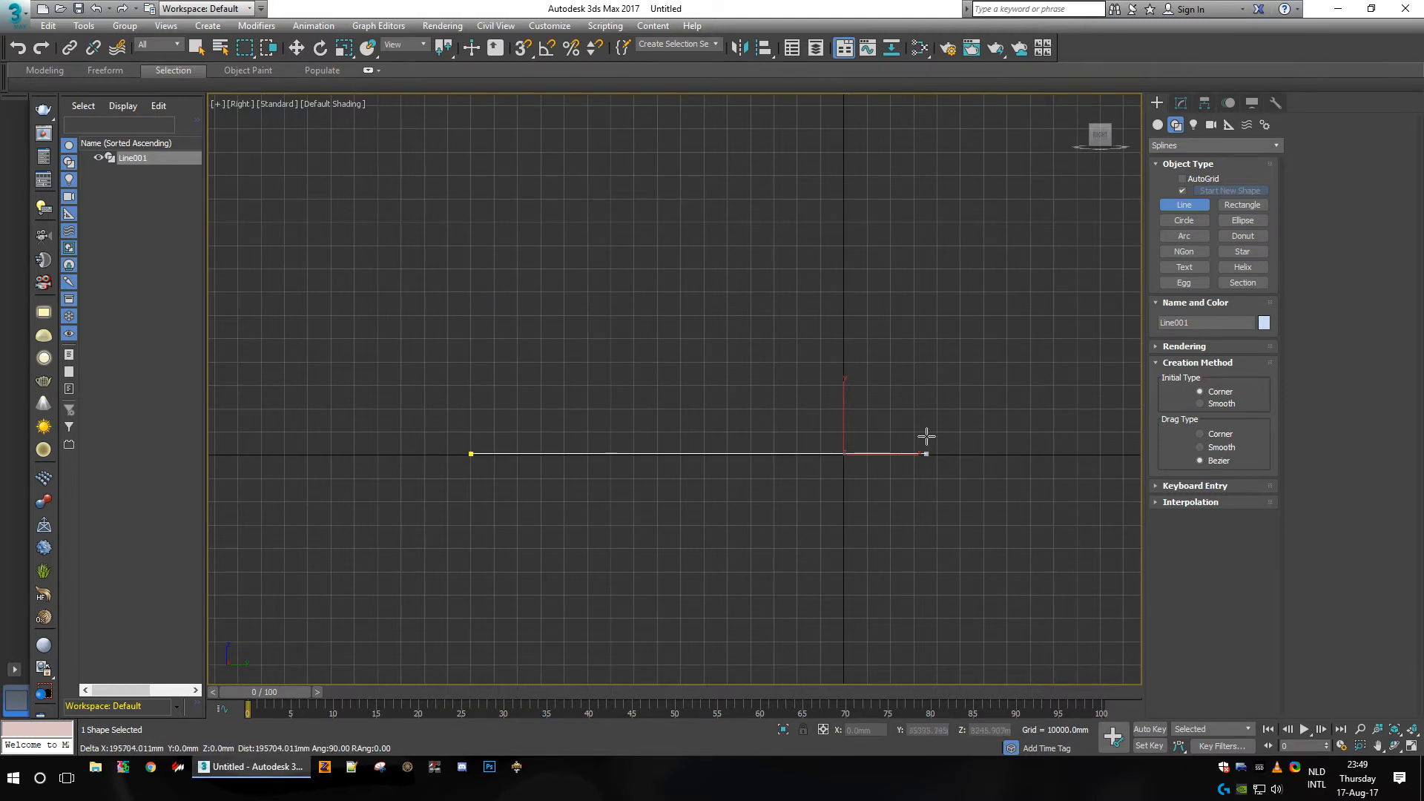
click(471, 314)
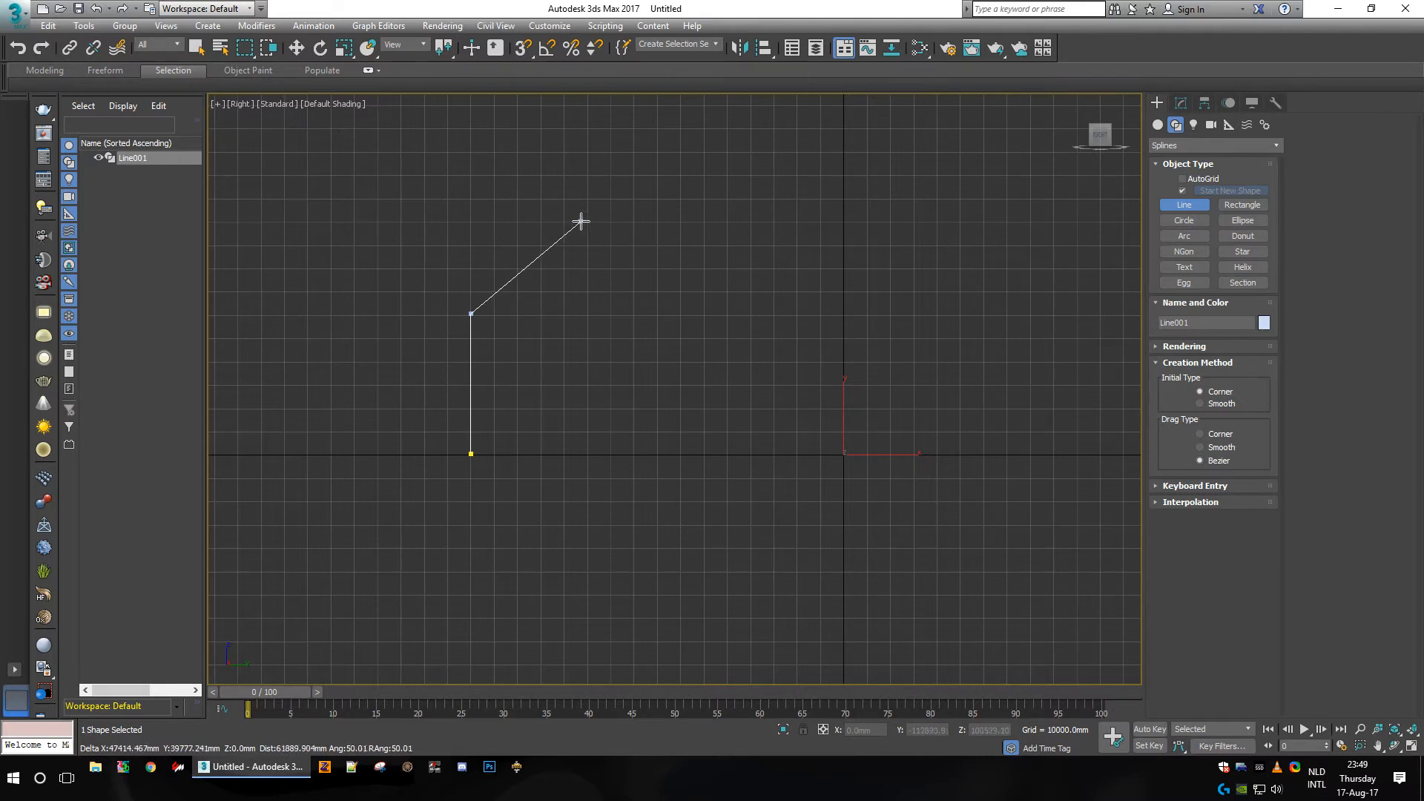
click(608, 191)
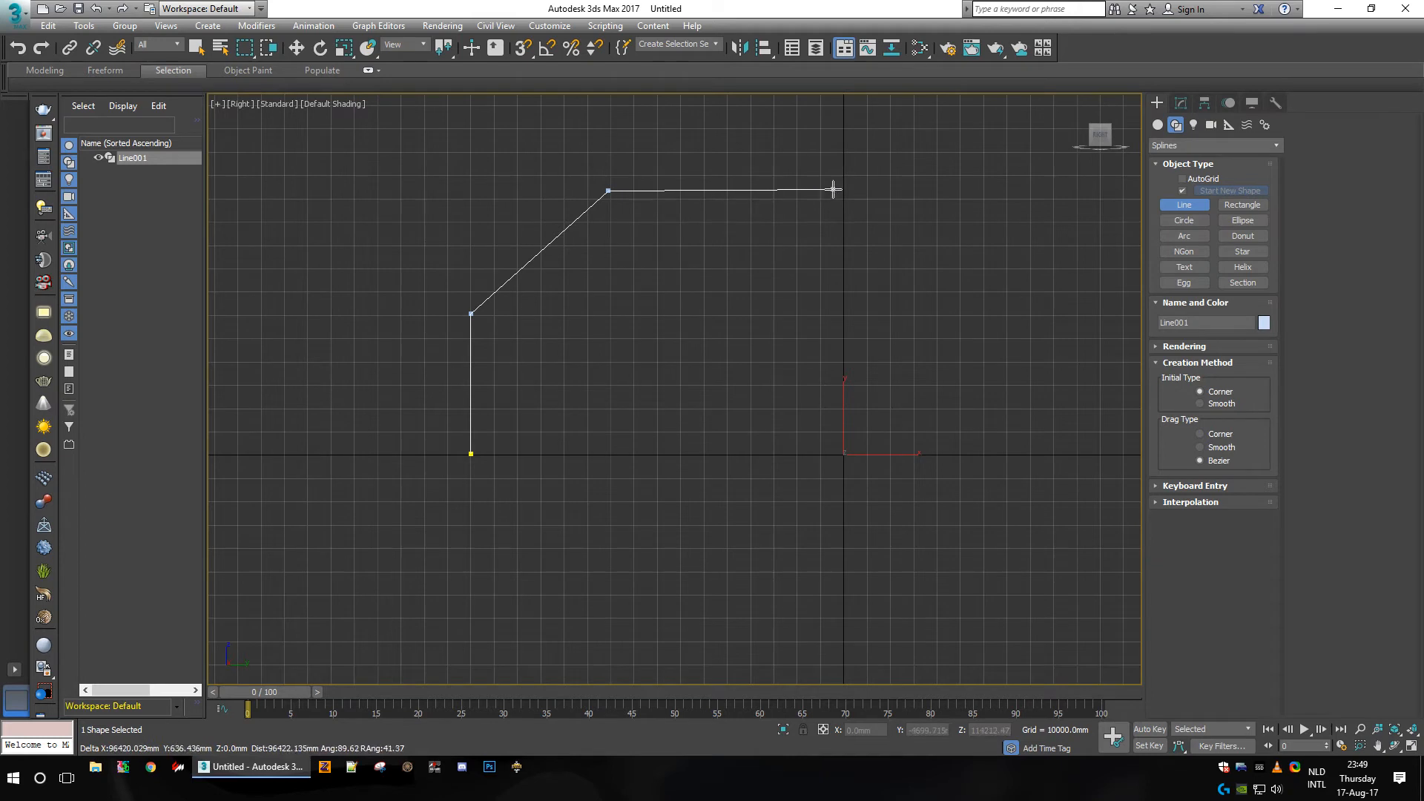
click(835, 191)
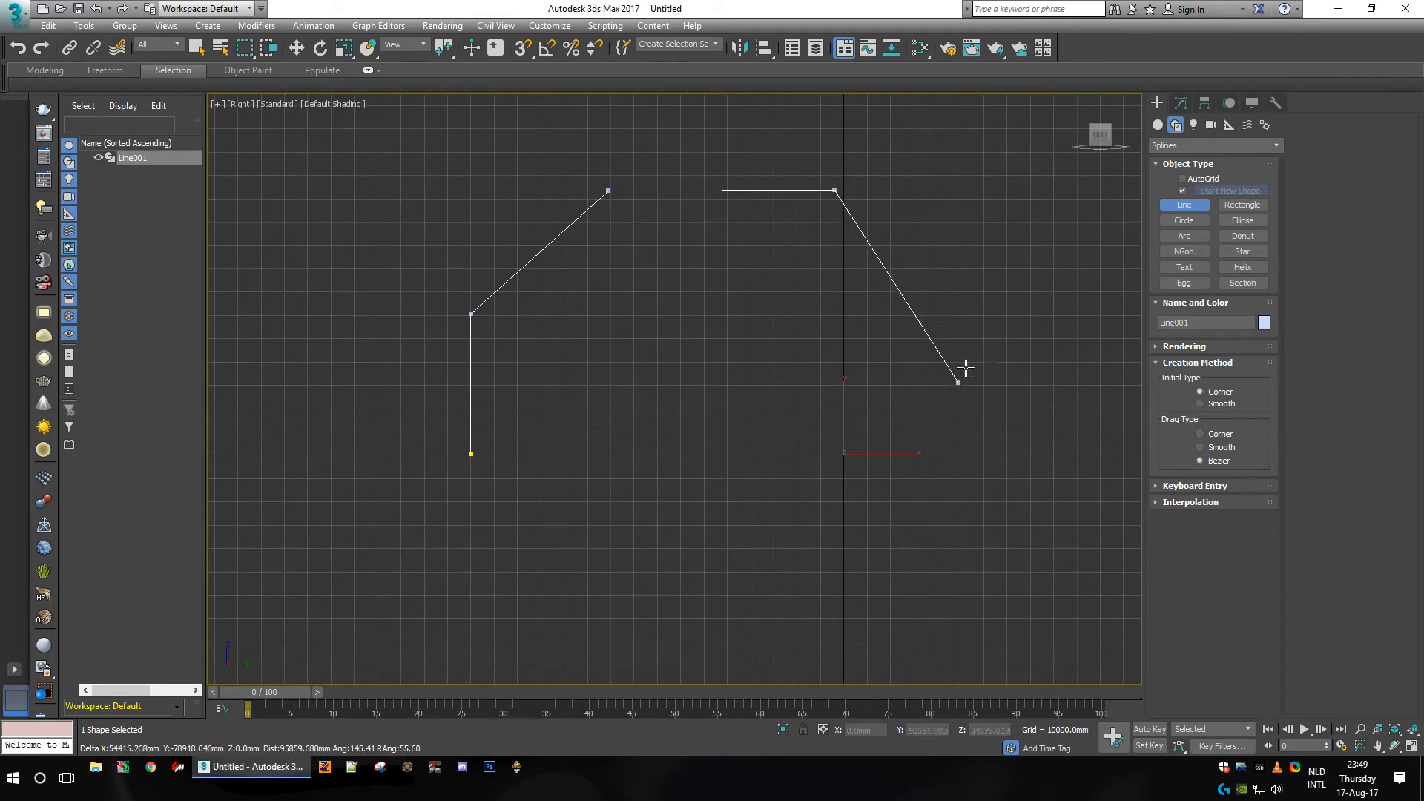
click(1054, 313)
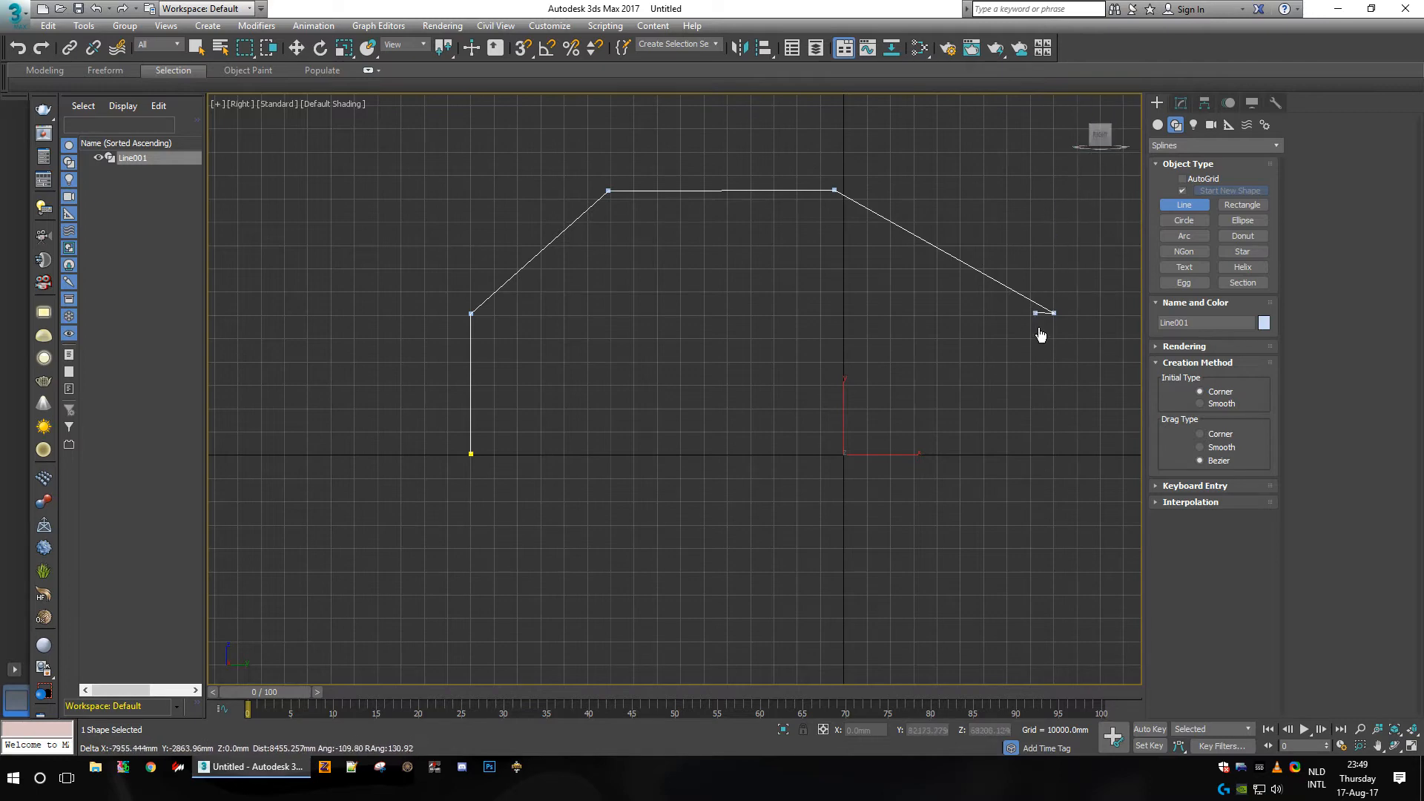
right_click(1057, 259)
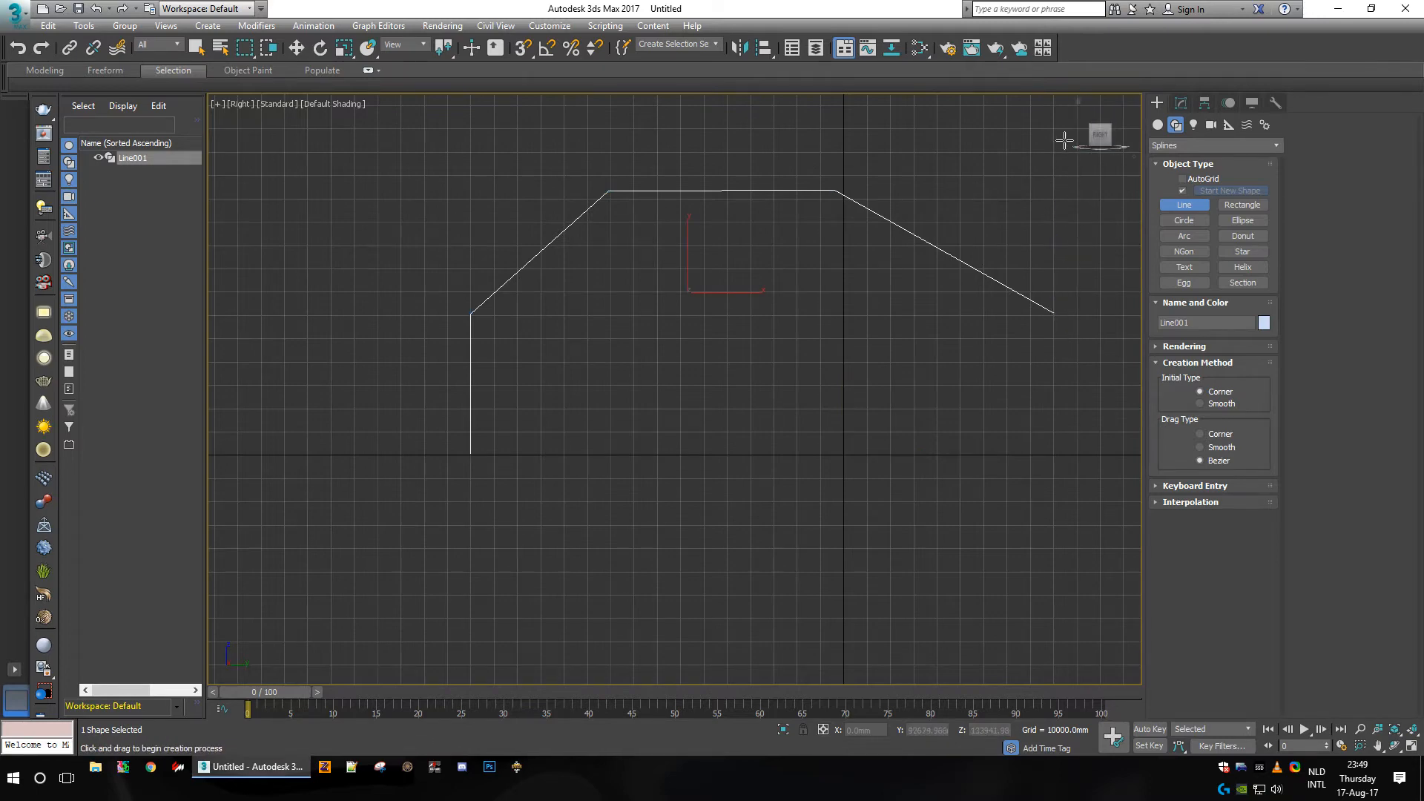
Step: Examine the four-segment line from an angled view and inspect its corners up close in the Right view
drag(1100, 135, 889, 289)
middle_drag(888, 290, 772, 373)
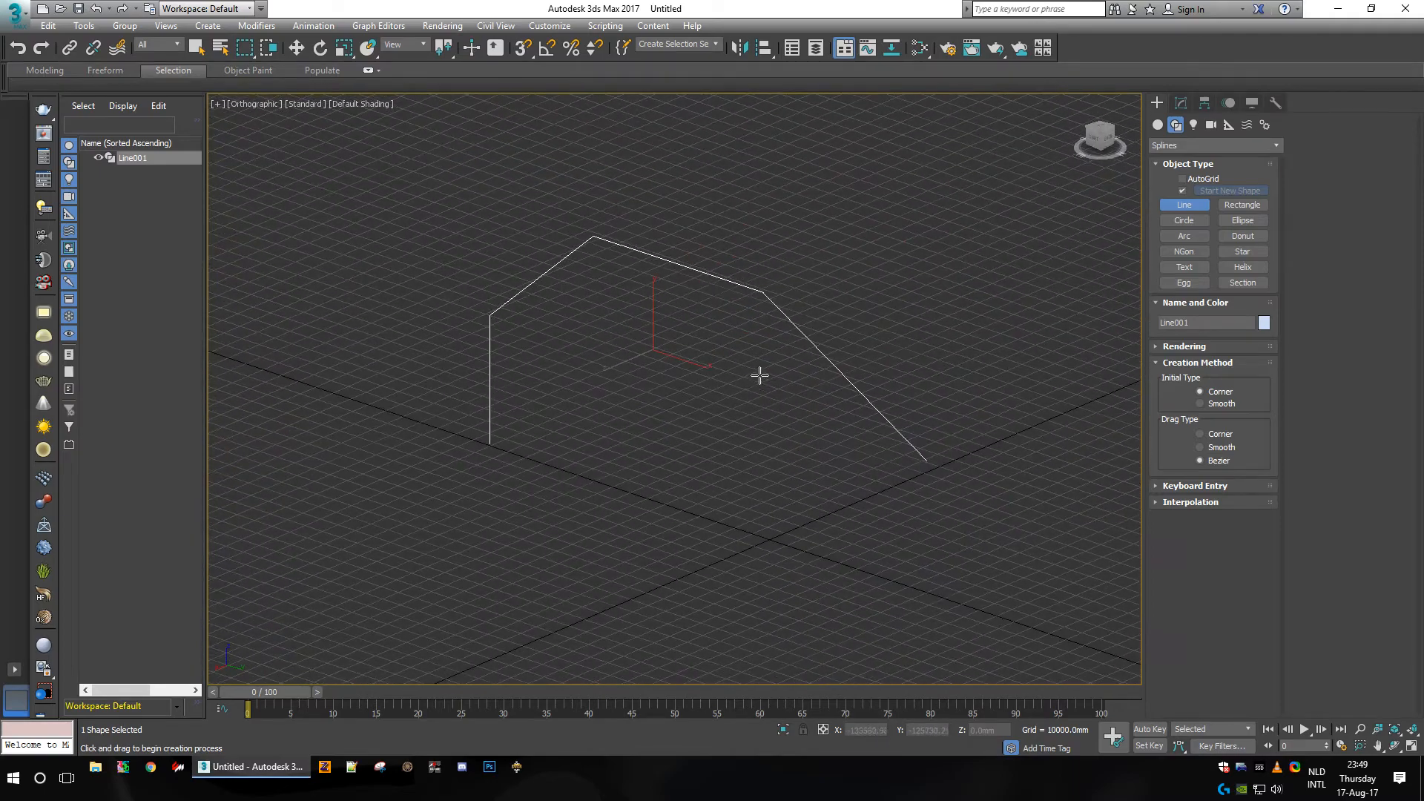
click(1100, 135)
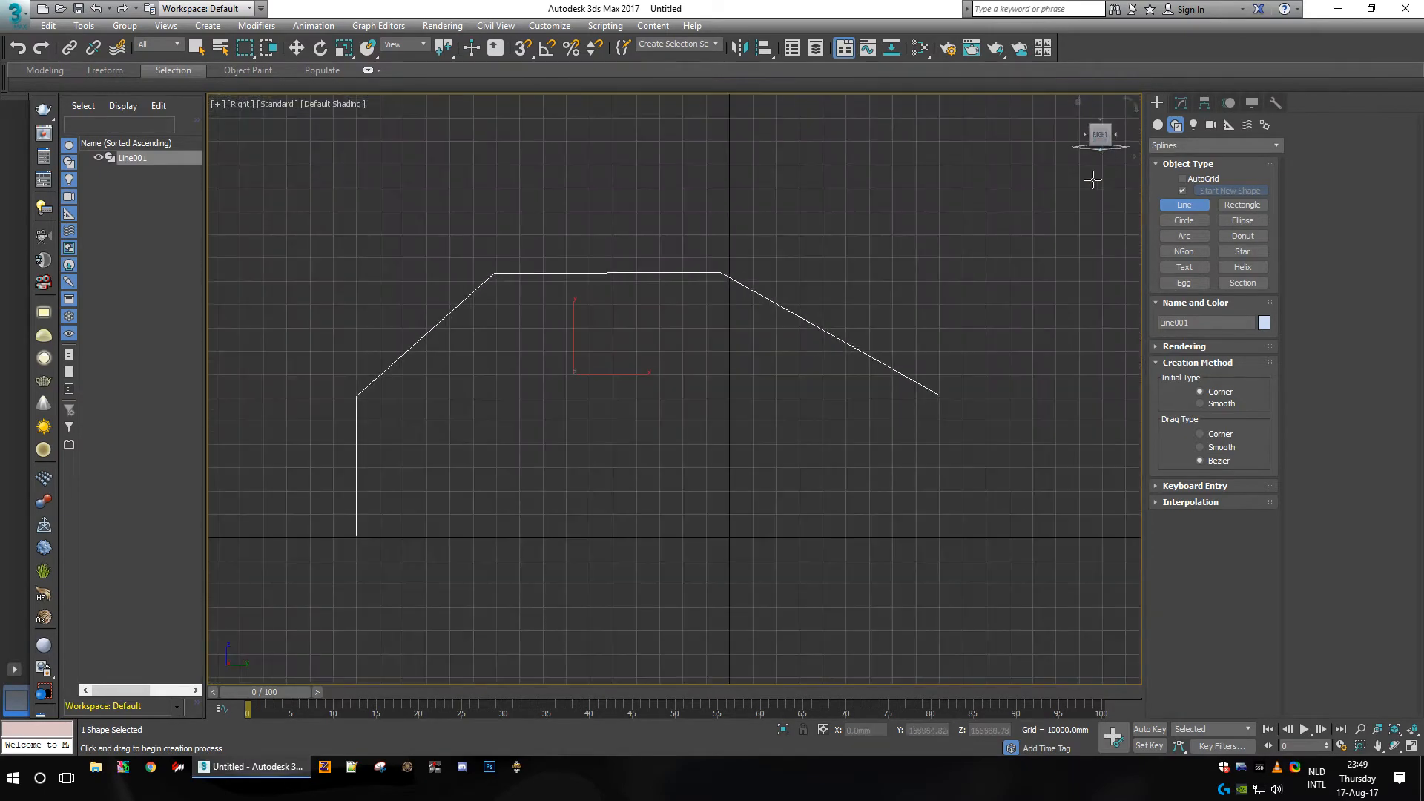
middle_drag(576, 425, 685, 436)
scroll(479, 456, up, 3)
scroll(481, 454, up, 2)
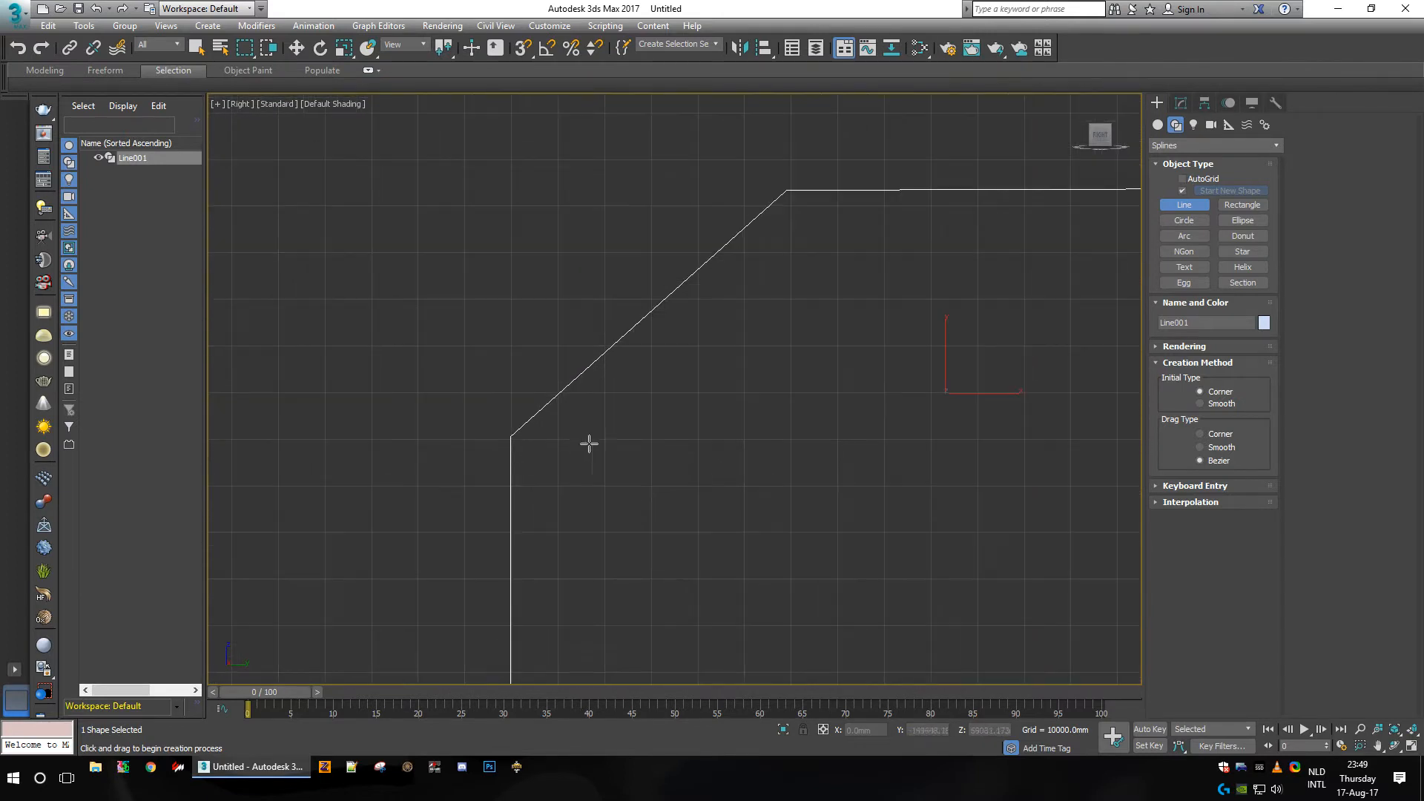
middle_drag(858, 444, 629, 456)
scroll(824, 360, down, 4)
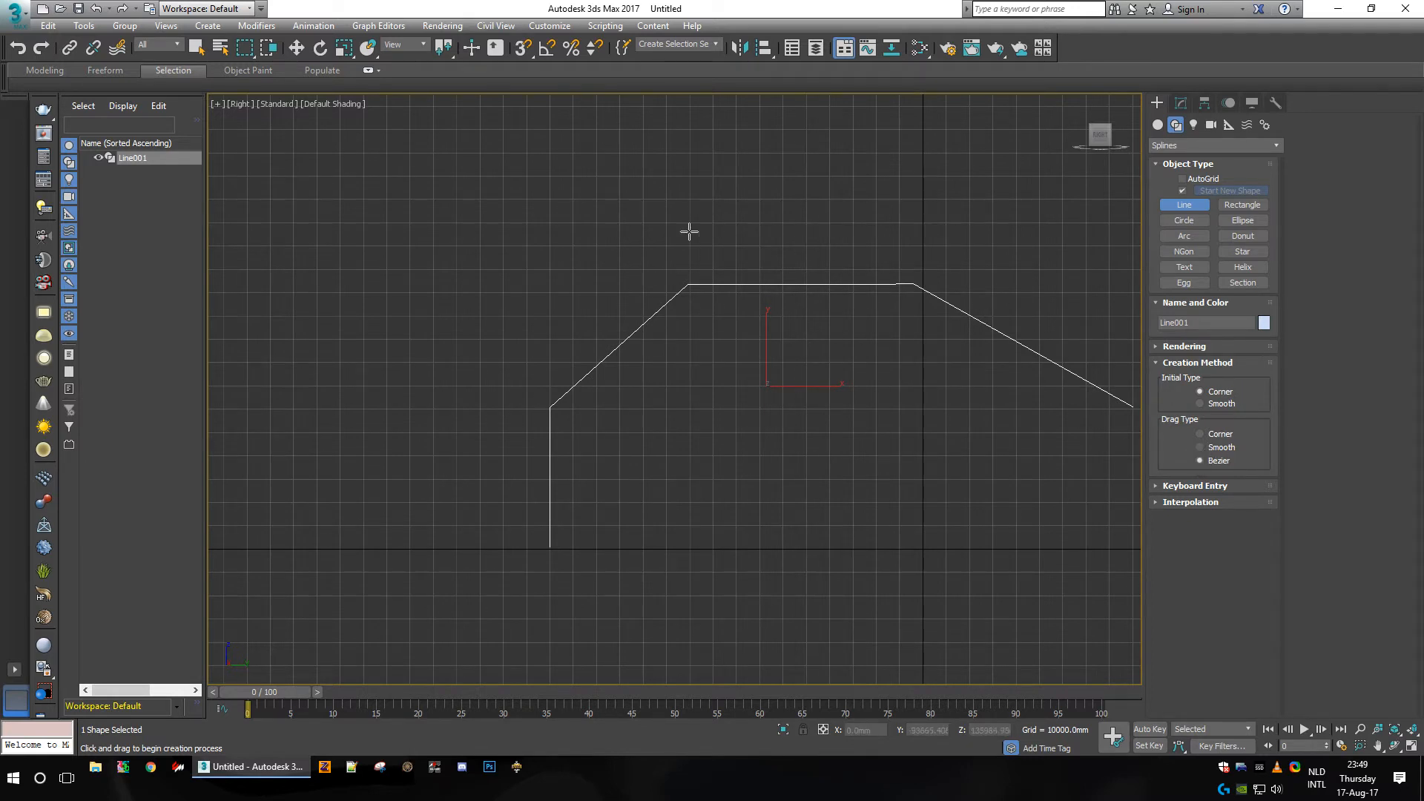
Step: Convert the four-segment line to an editable spline and activate Vertex sub-object selection
right_click(893, 282)
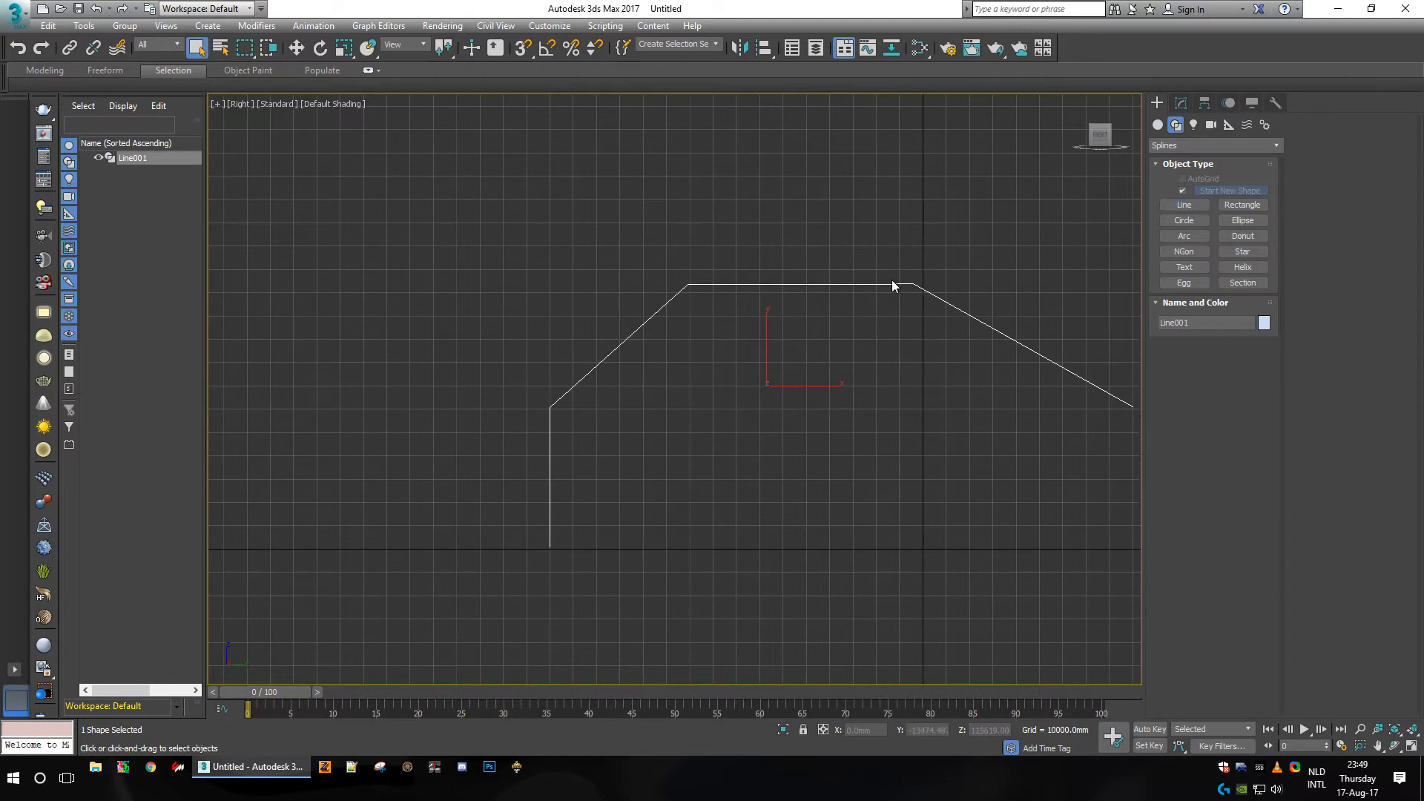
right_click(914, 284)
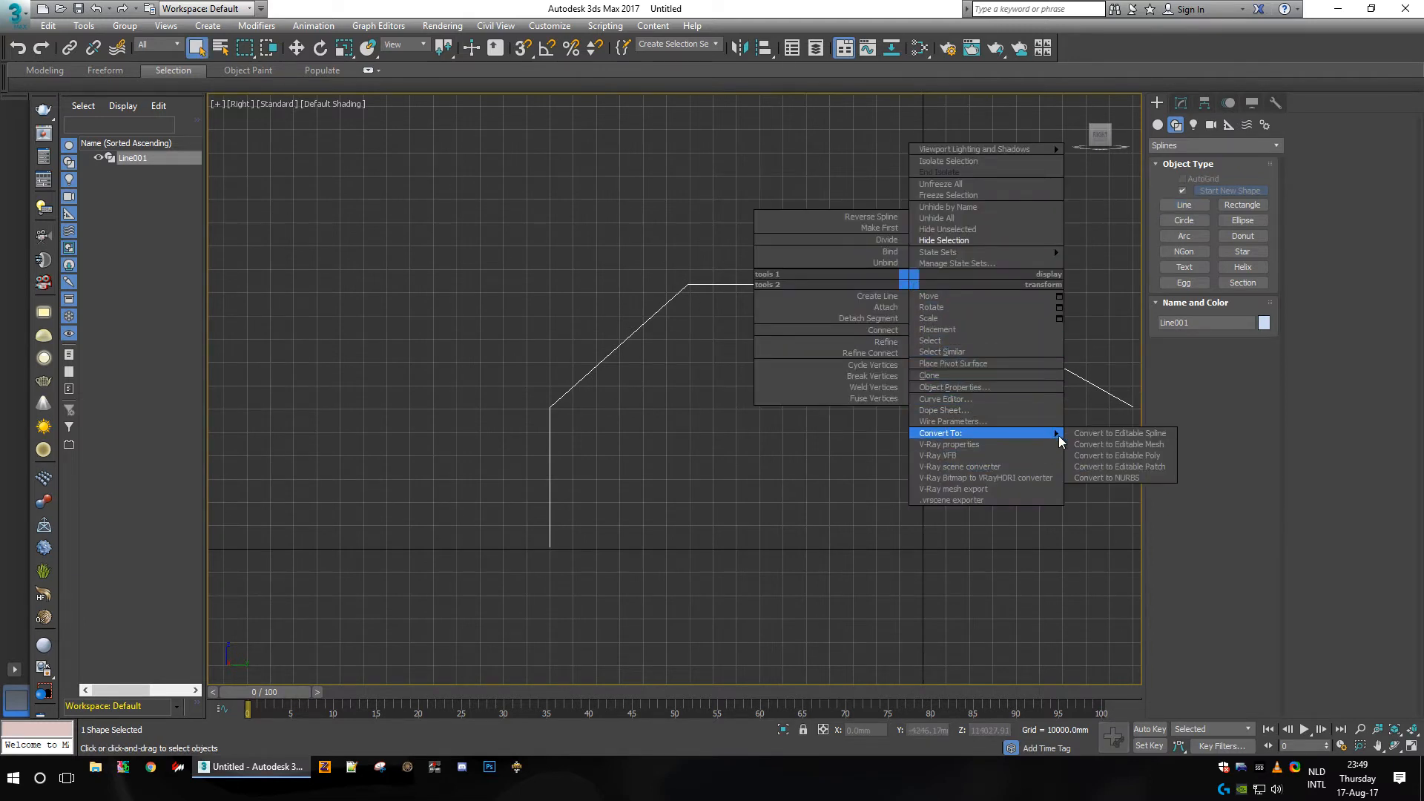
click(1089, 434)
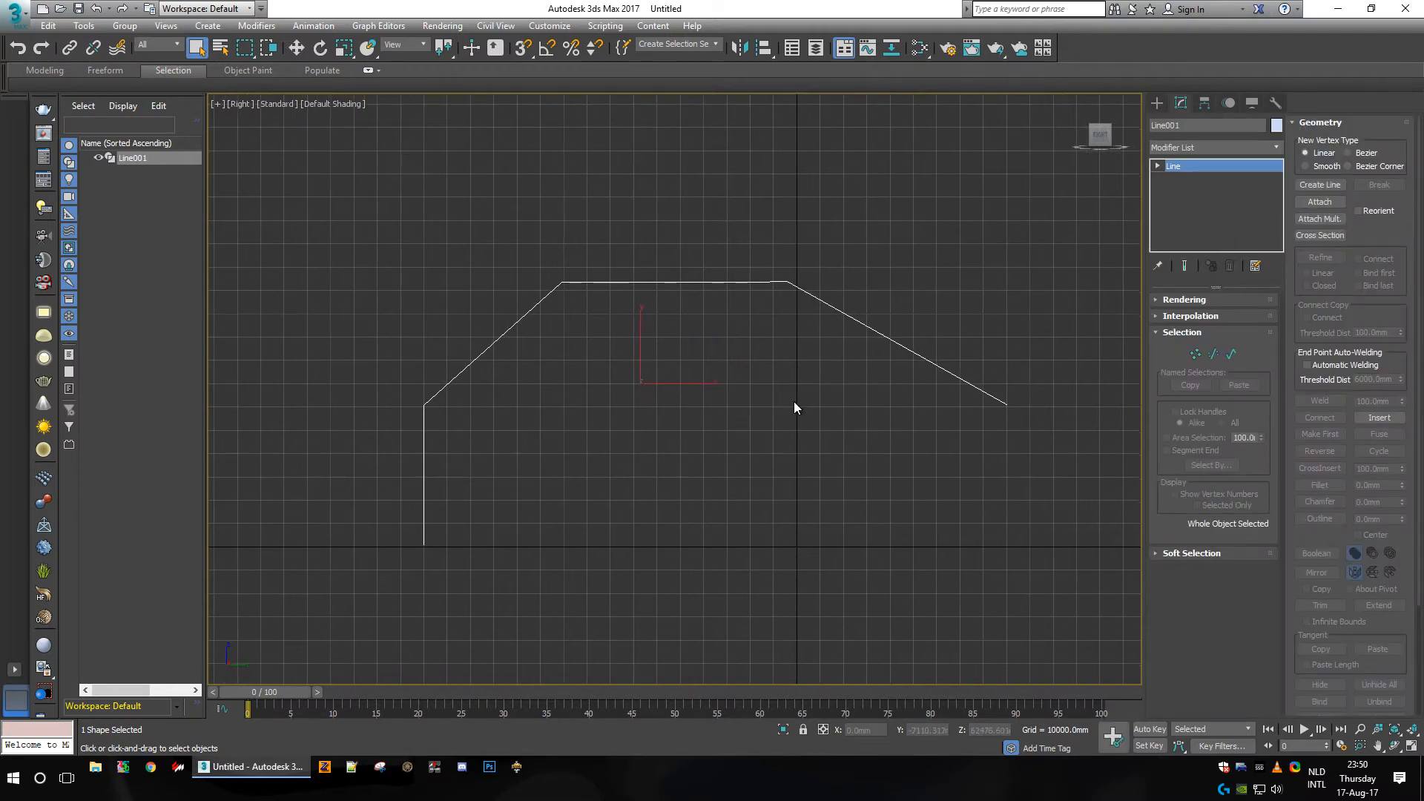
right_click(787, 282)
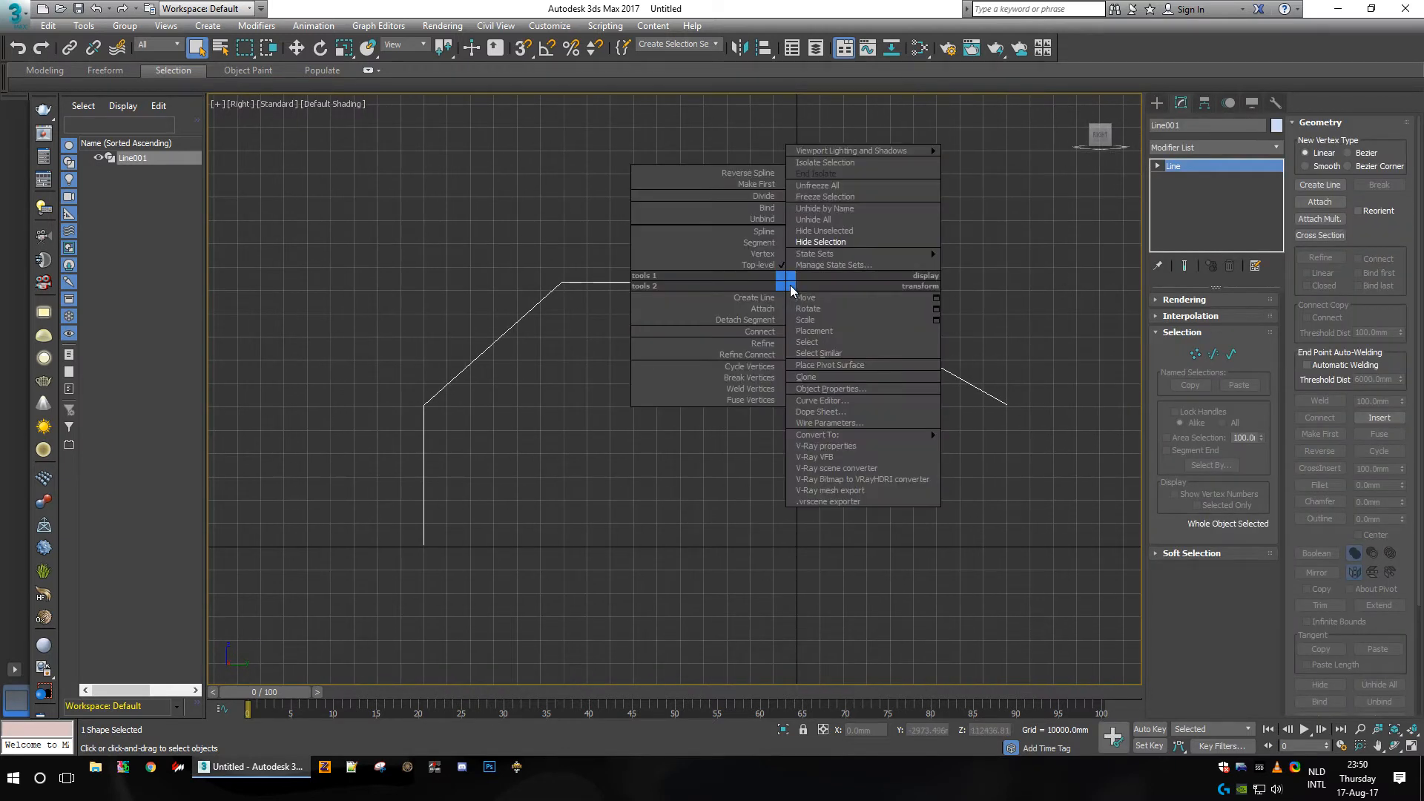
mouse_move(927, 436)
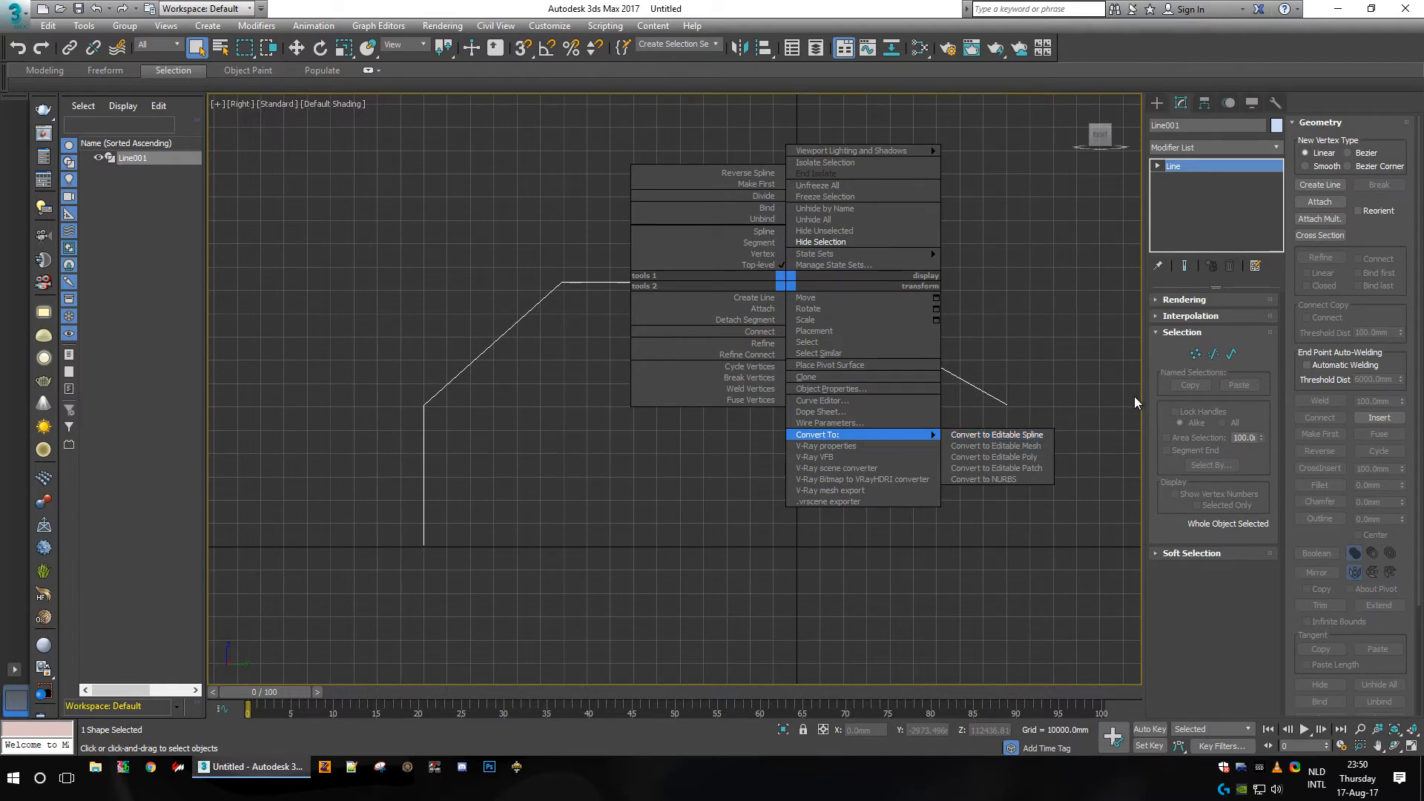
click(1168, 344)
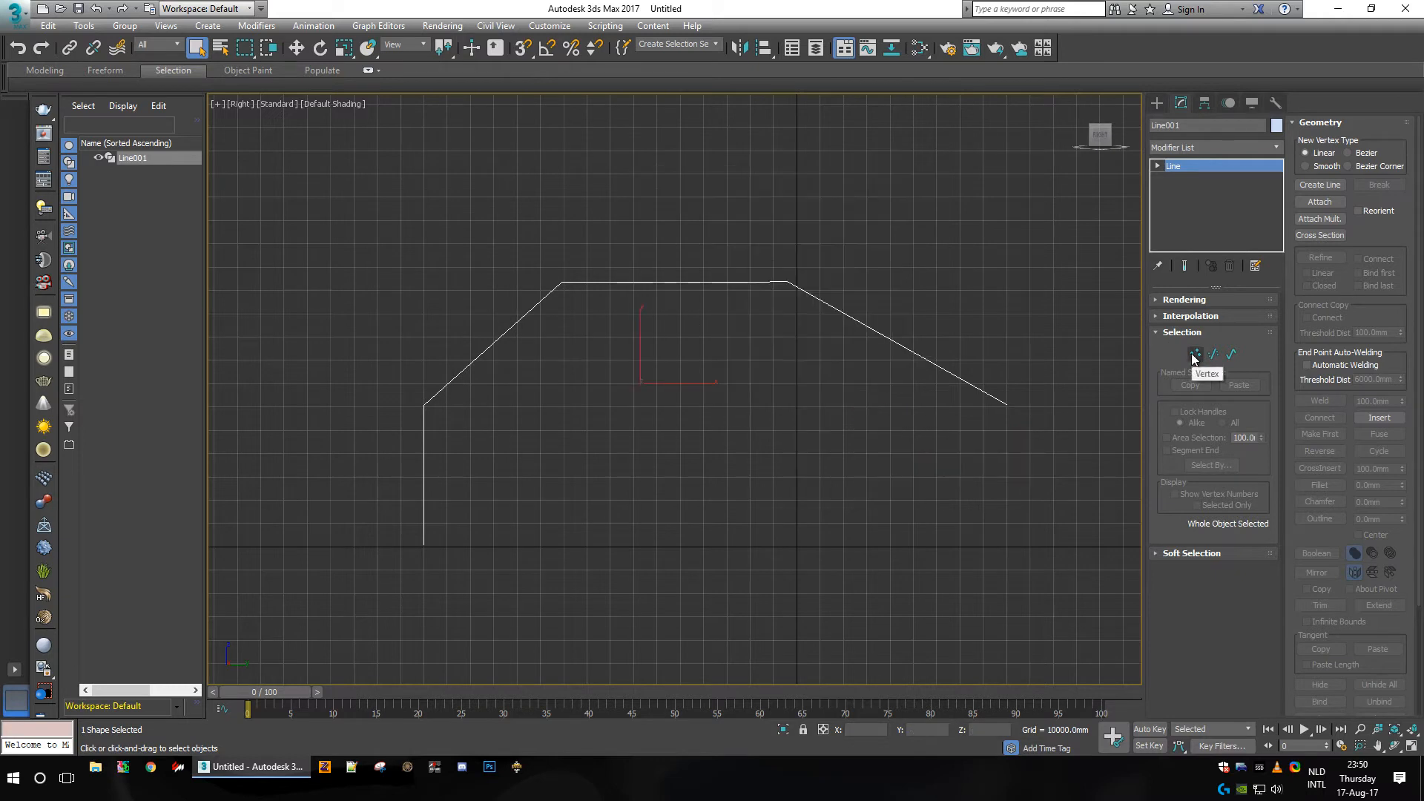
click(1193, 356)
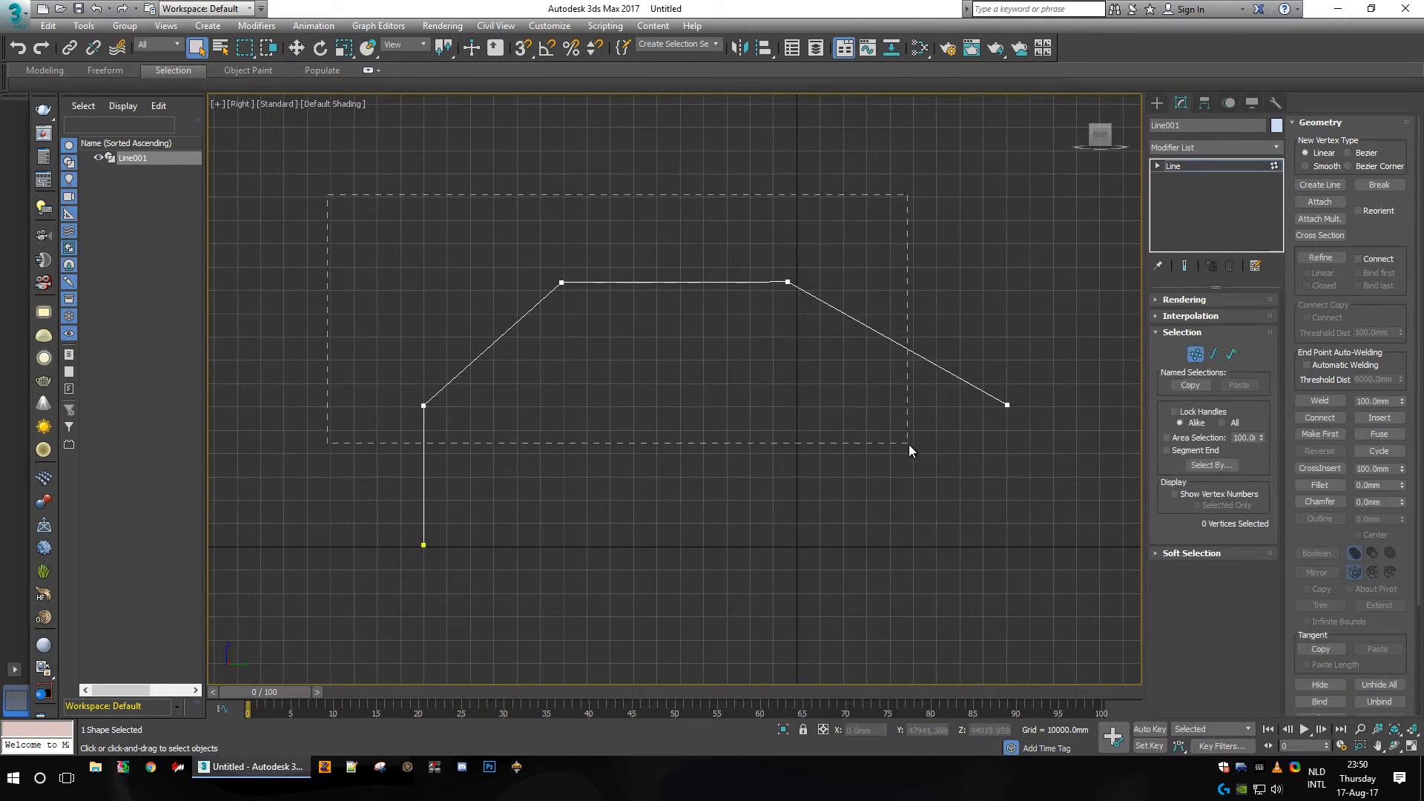
Step: Try the Smooth vertex type on the spline's three inner corner vertices and undo it
right_click(786, 280)
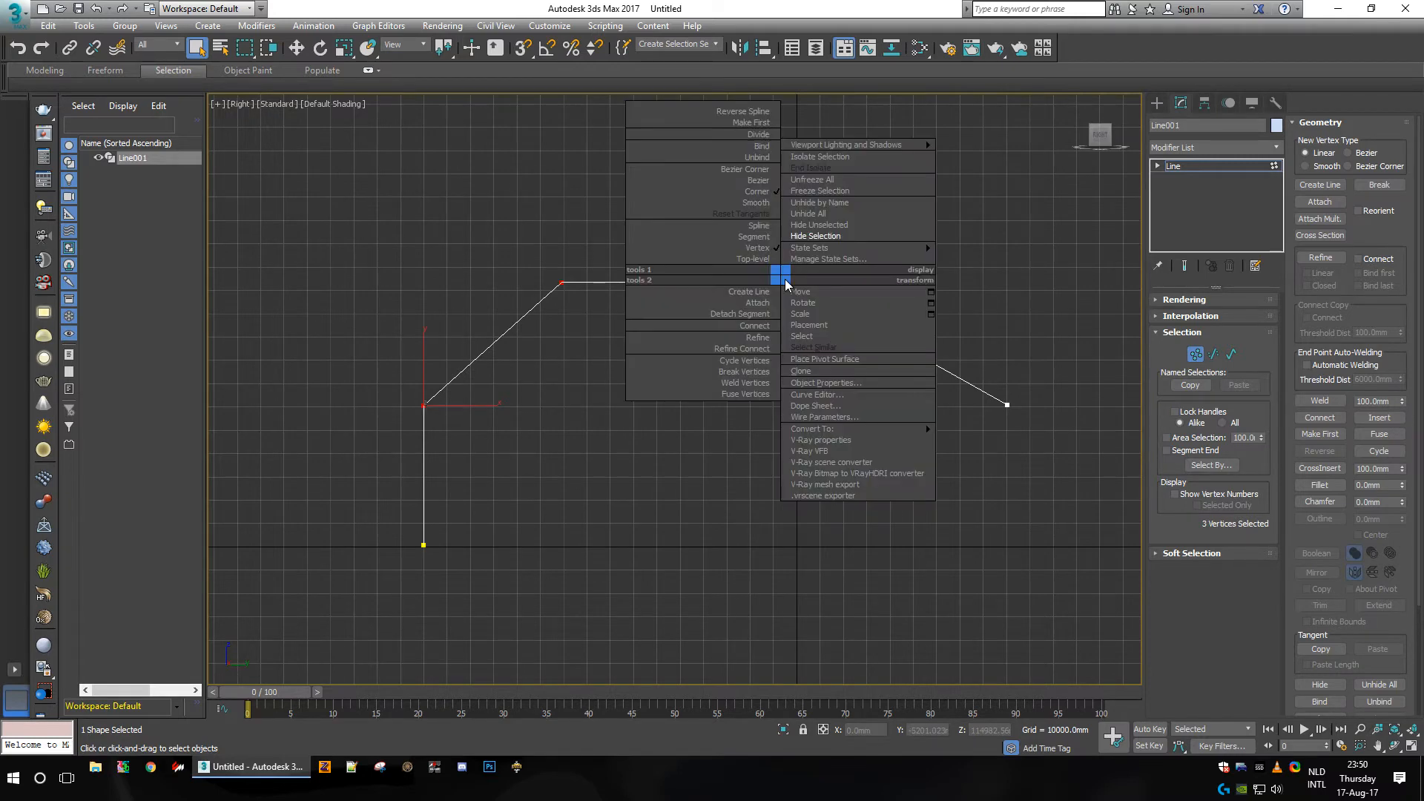
click(755, 202)
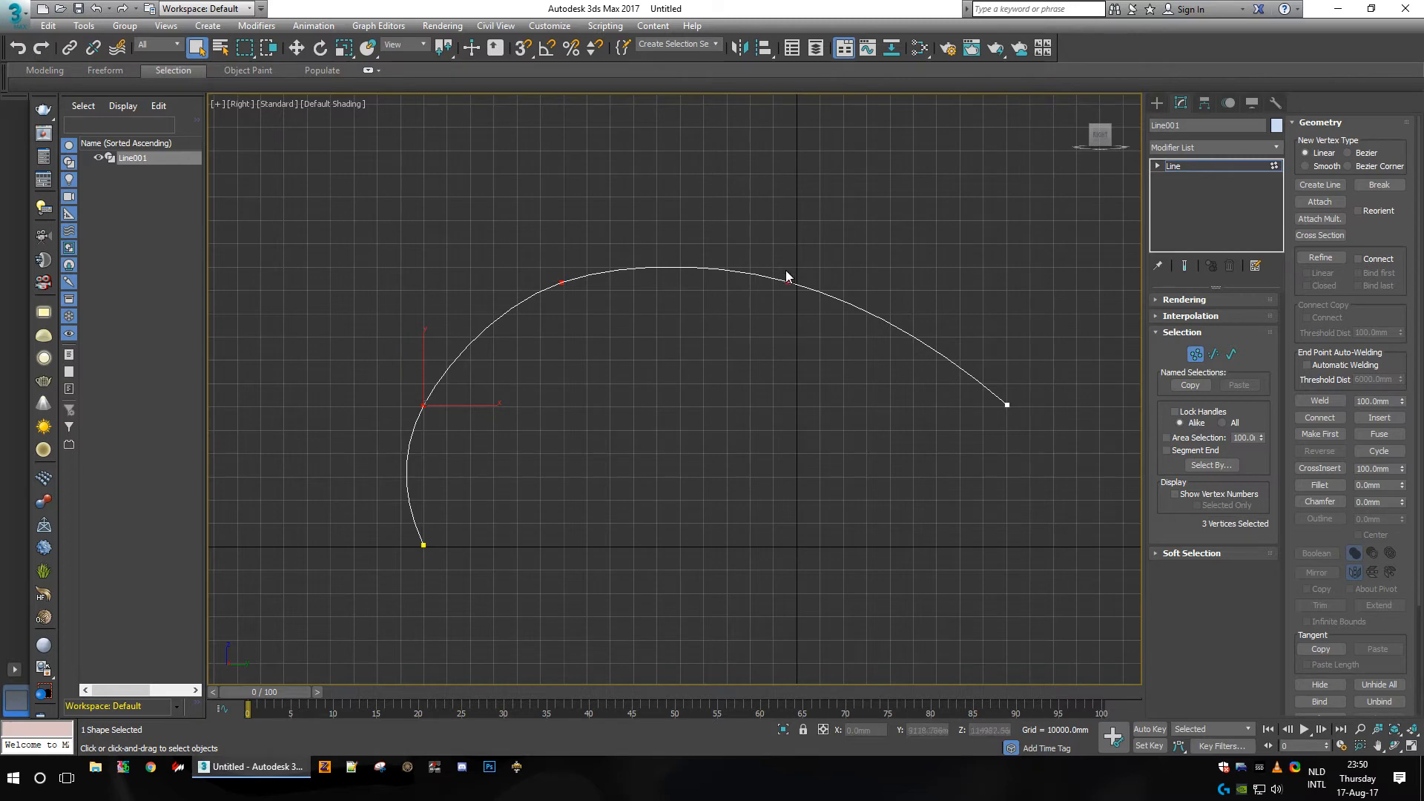
key(ctrl+z)
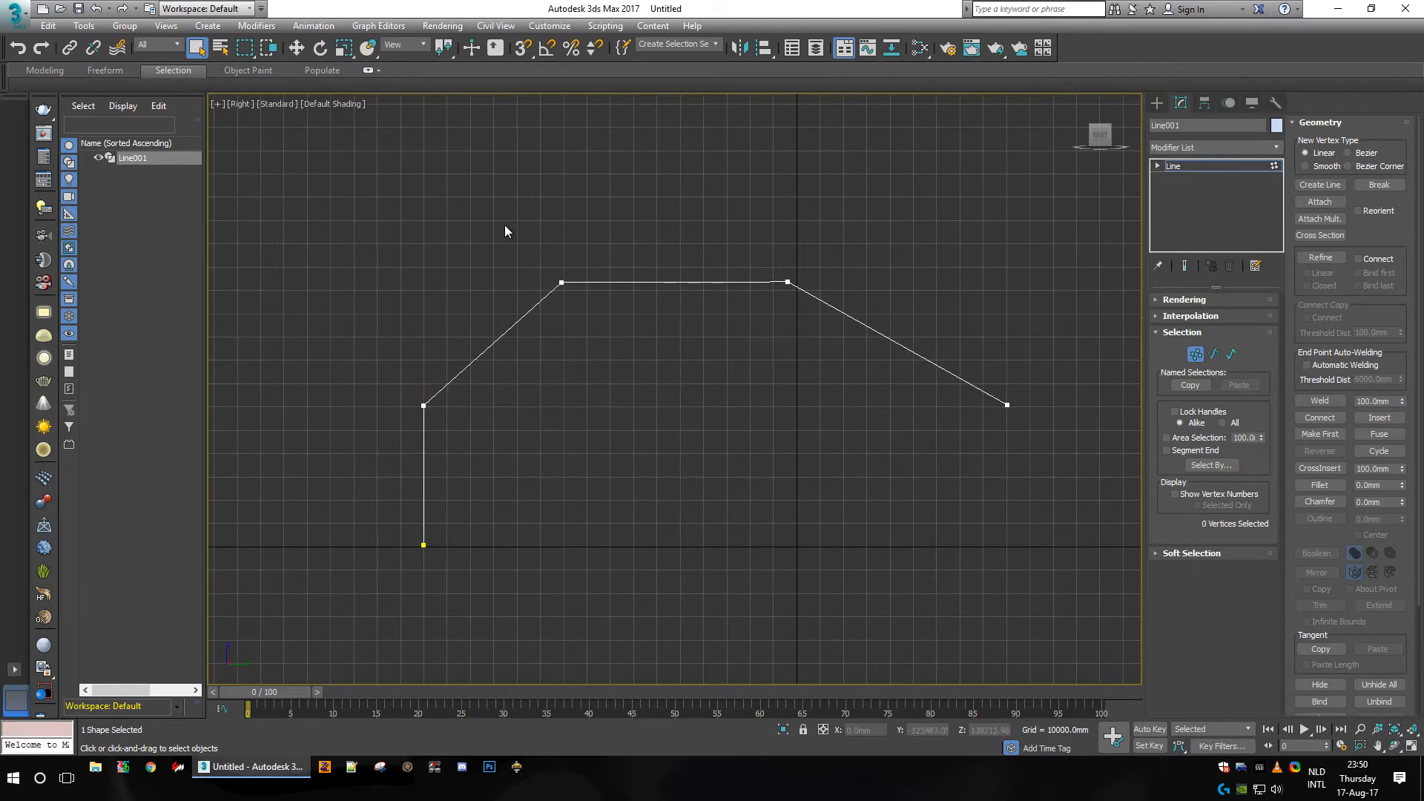
Step: Change the vertex where the rising diagonal meets the horizontal segment to Bezier and rotate its handles about 18 degrees clockwise
drag(583, 307, 569, 289)
right_click(561, 269)
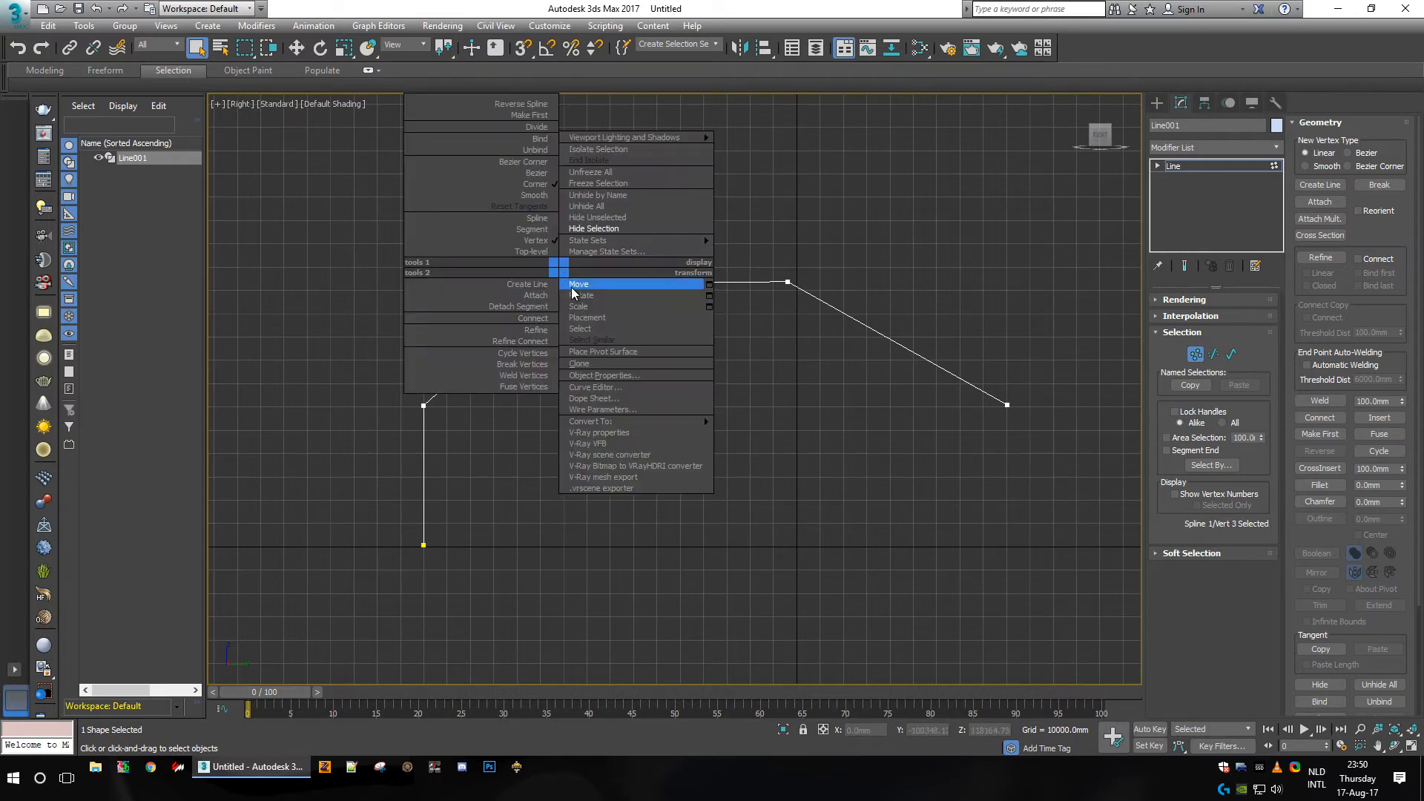
scroll(617, 328, up, 5)
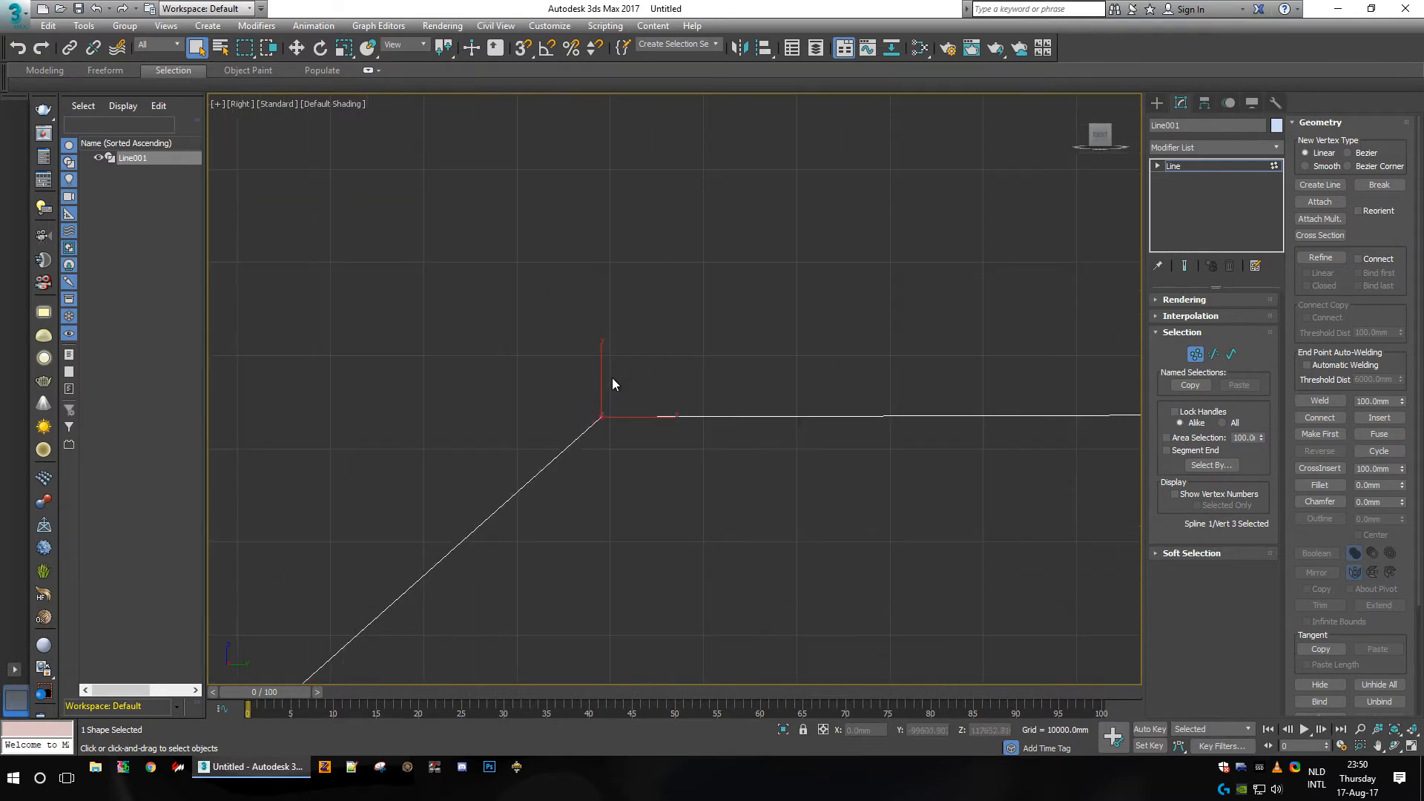
click(321, 48)
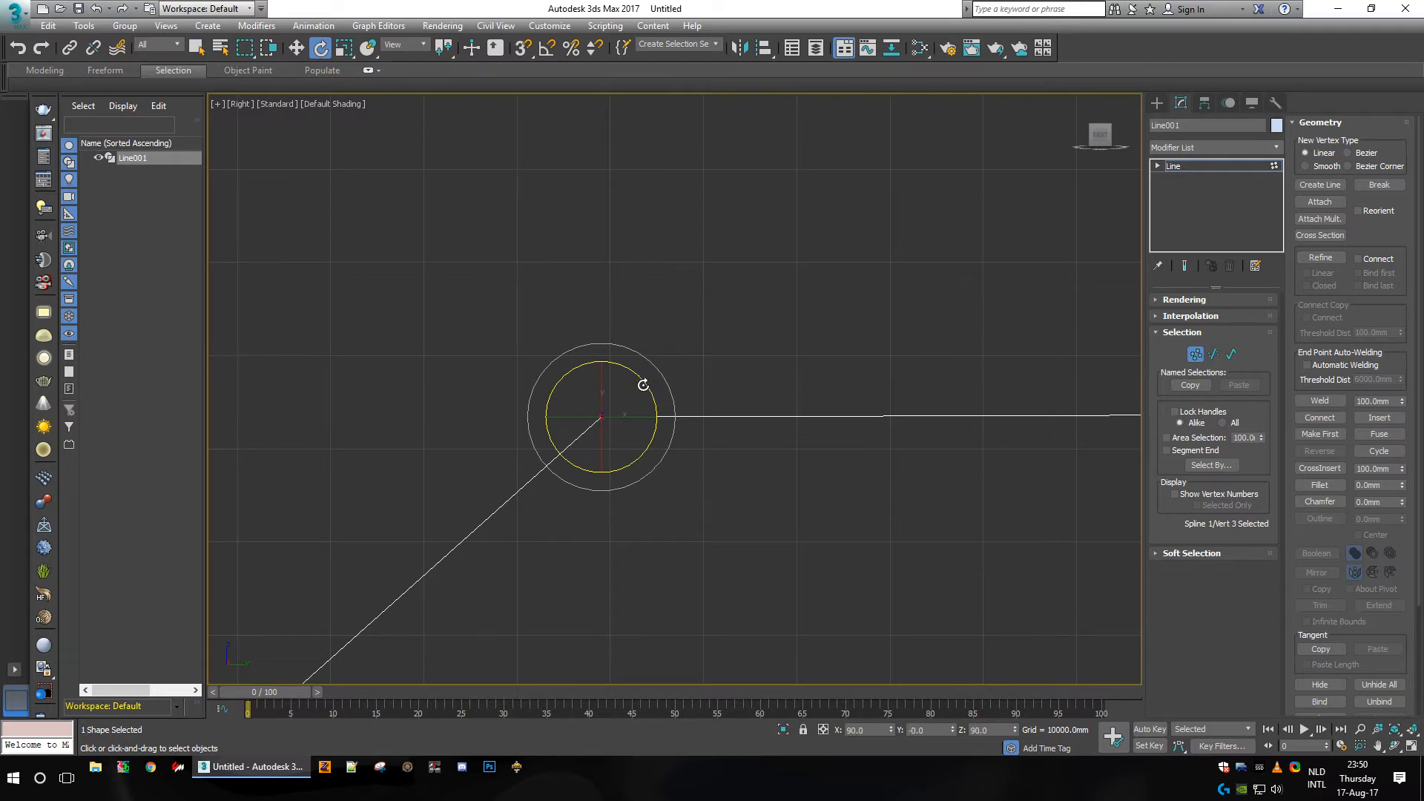
right_click(580, 409)
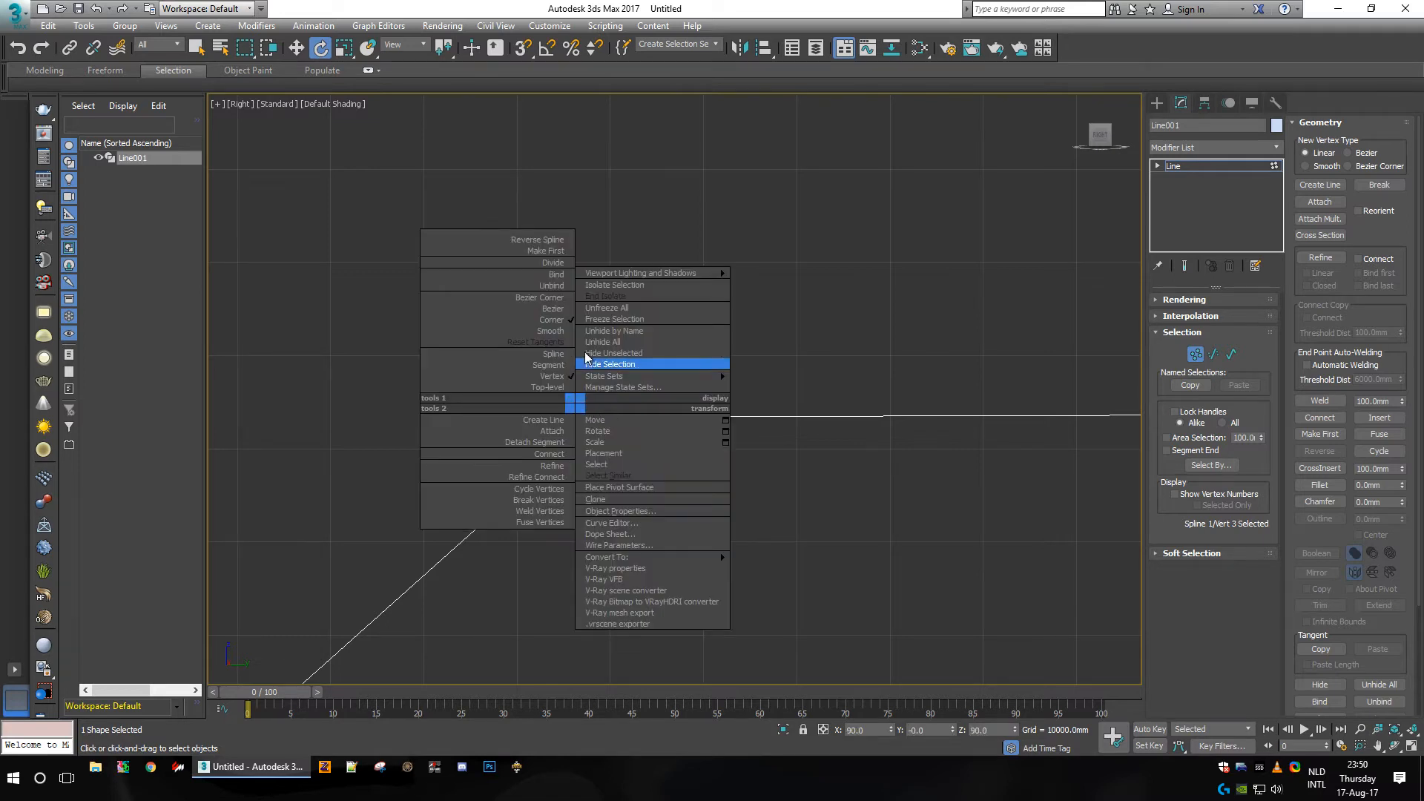
click(552, 309)
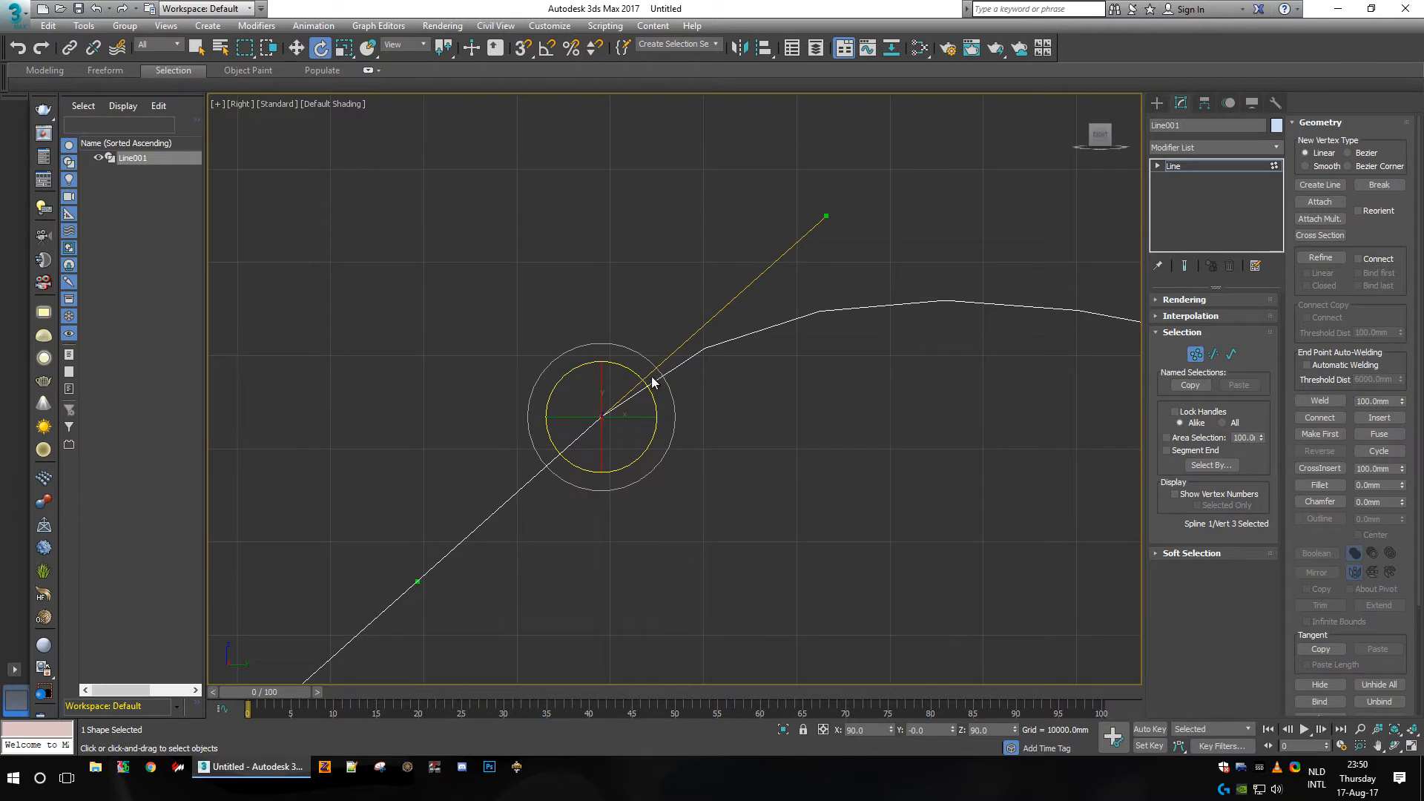
drag(639, 382, 652, 401)
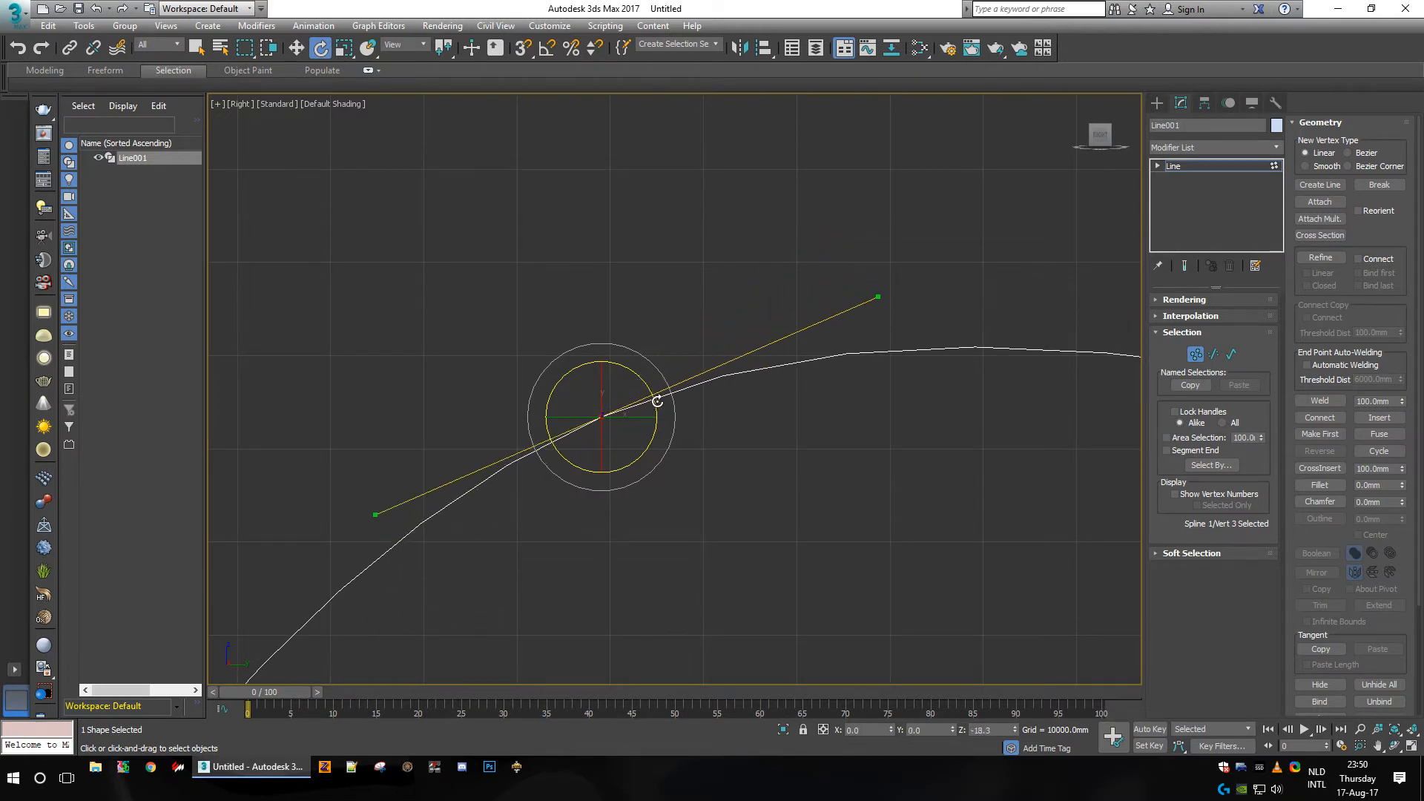
Step: Scale down the Bezier vertex's handles to tighten the curve around it
scroll(665, 372, down, 3)
scroll(665, 371, down, 2)
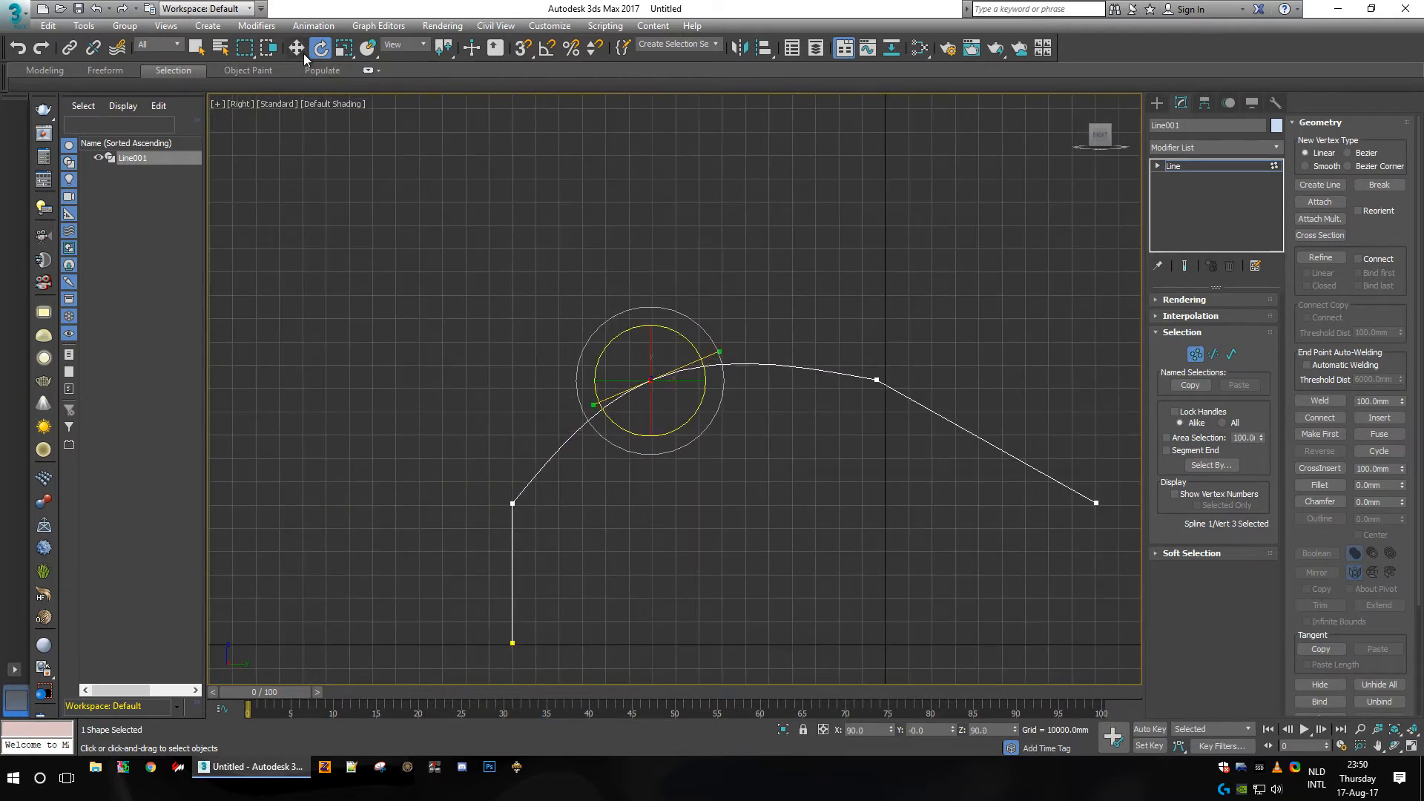
click(344, 48)
drag(666, 368, 687, 511)
scroll(688, 399, up, 6)
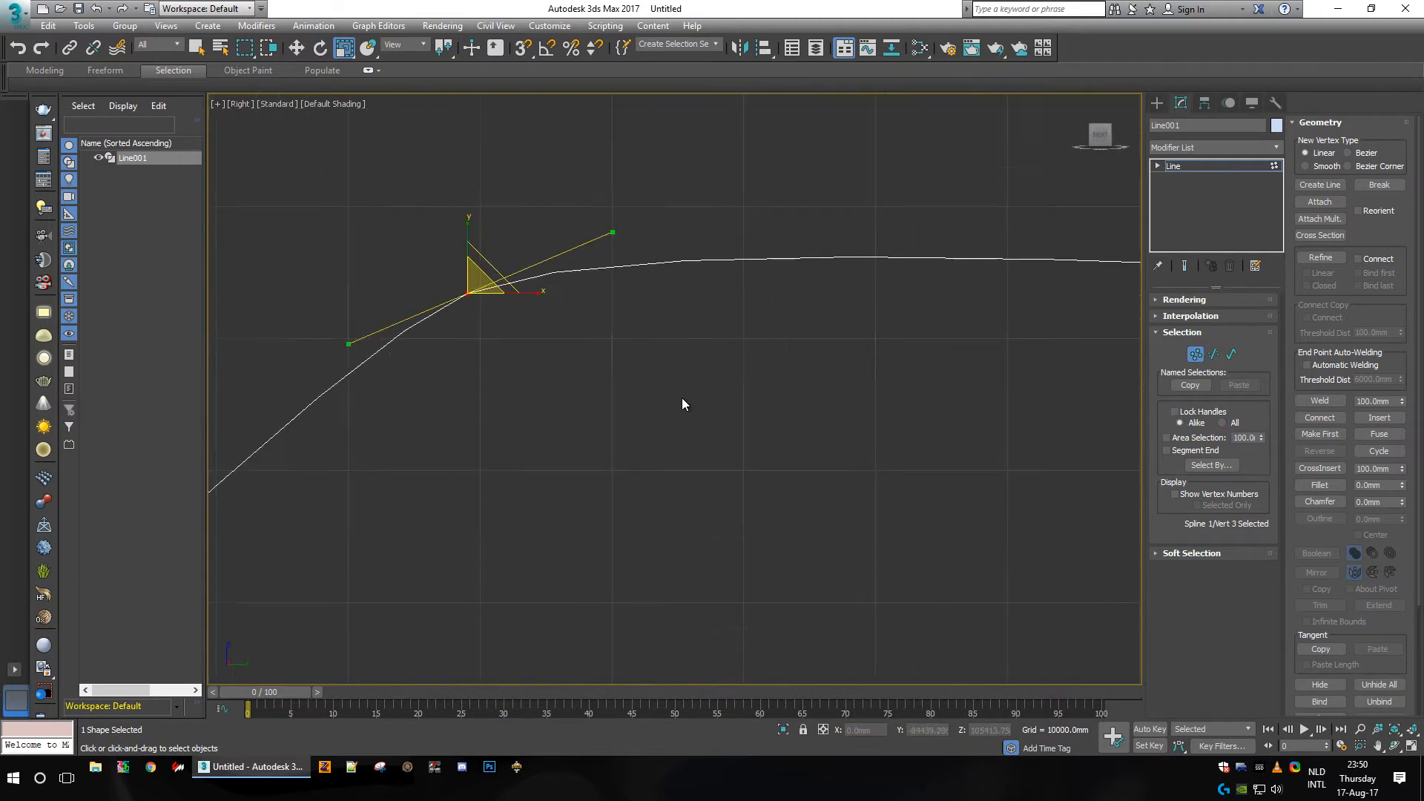
scroll(509, 285, down, 3)
scroll(709, 340, down, 5)
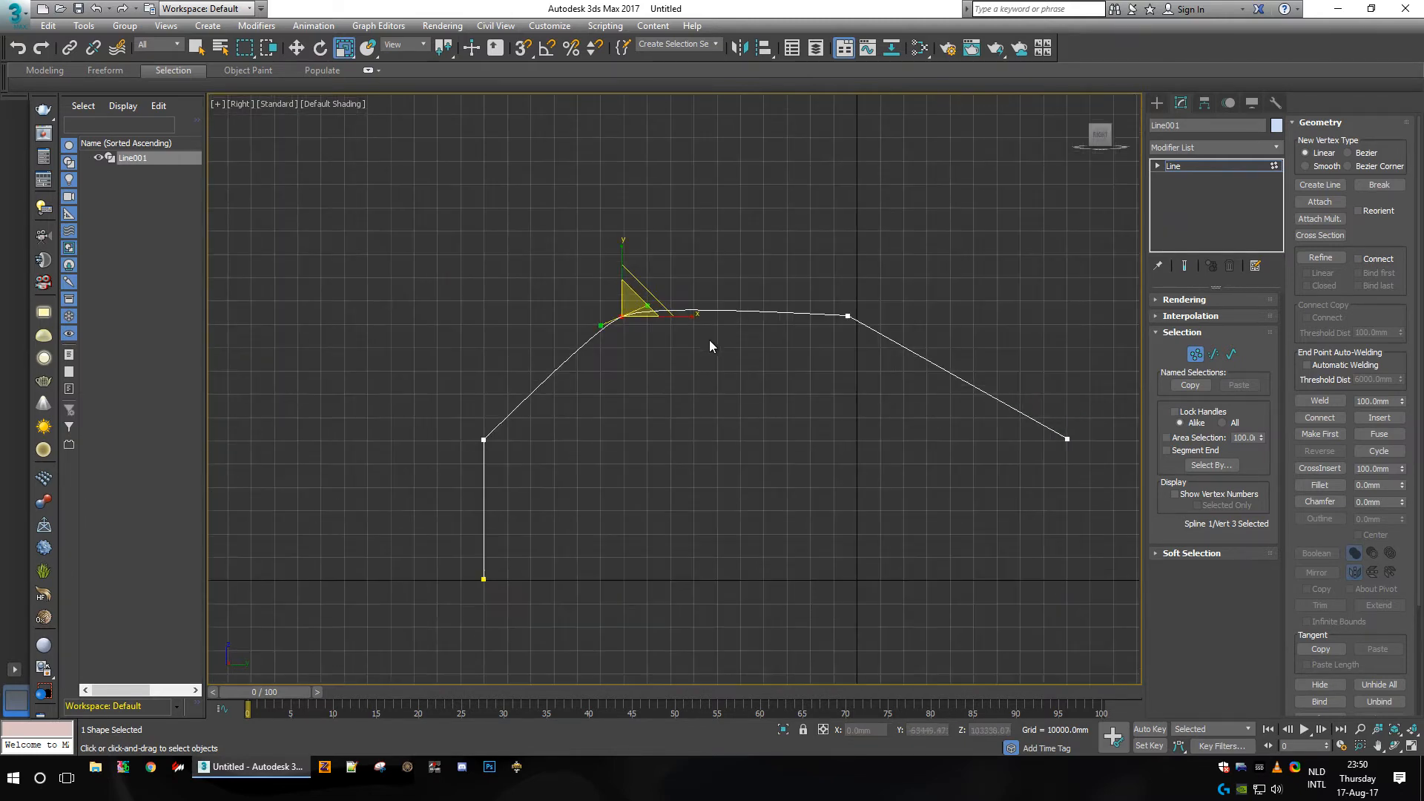
Step: Undo the scaling, rotation and Bezier conversion of the vertex
key(ctrl+z)
key(ctrl+z)
key(ctrl+z)
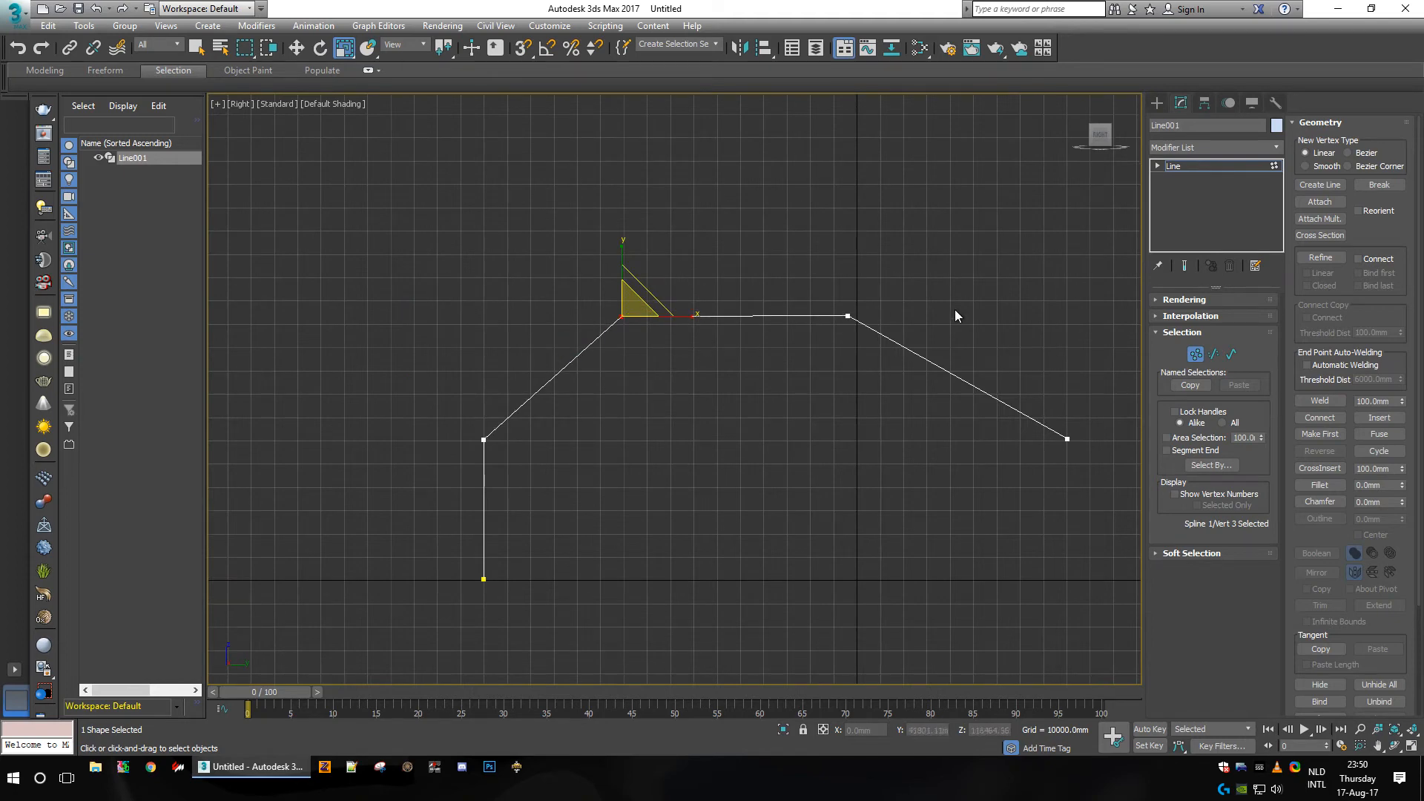
Step: Deselect the spline's vertex and apply a Sweep modifier to the line
click(831, 235)
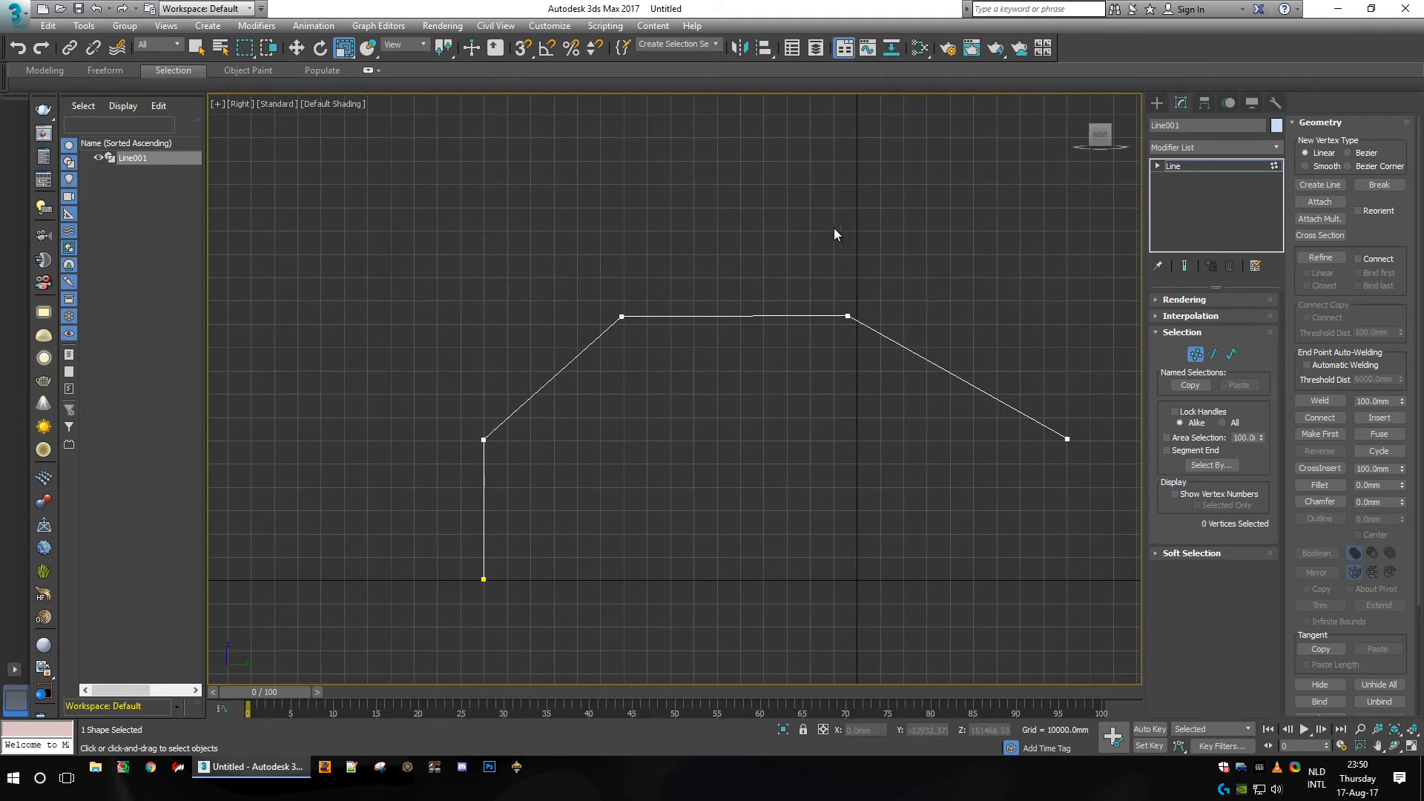
click(1202, 147)
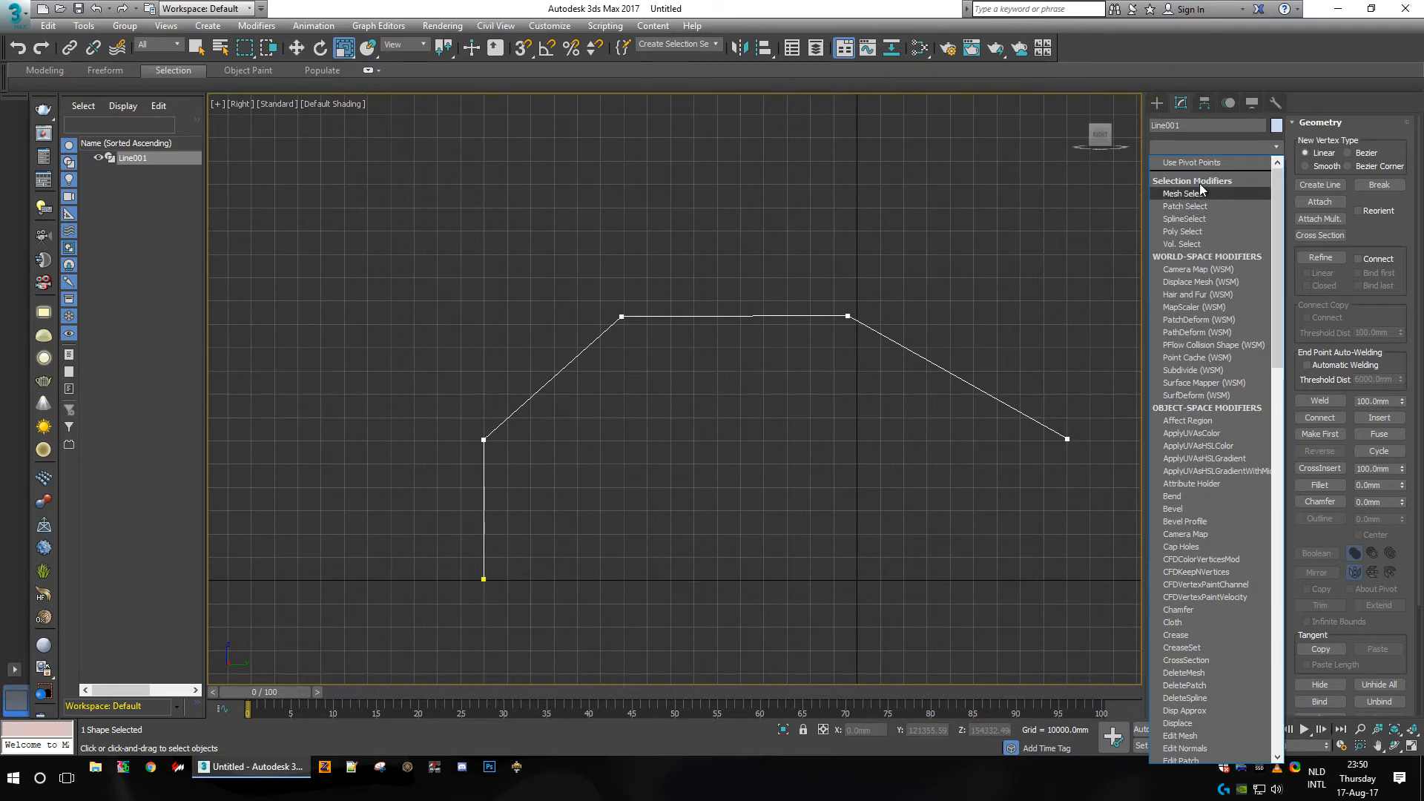
click(1199, 149)
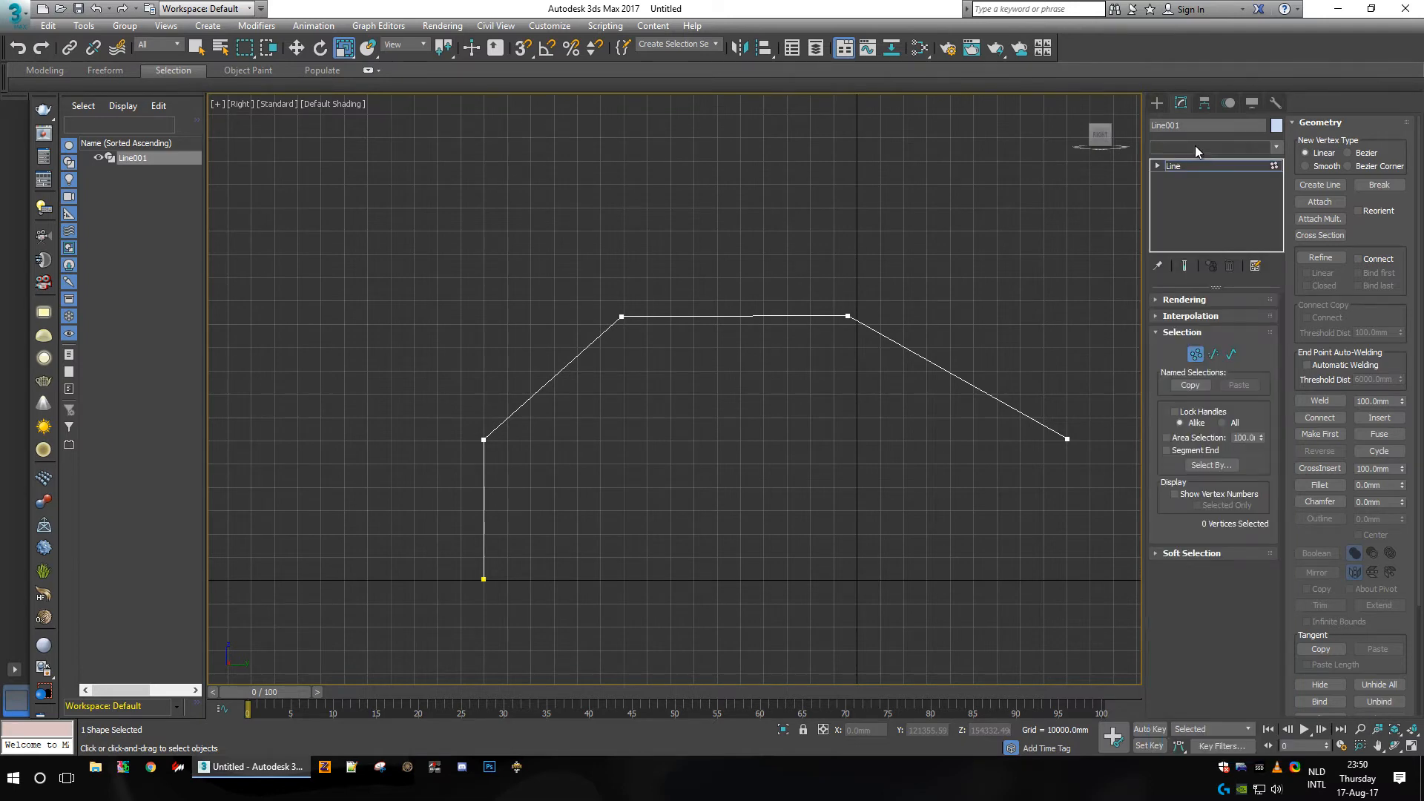
click(1196, 145)
scroll(1195, 695, down, 5)
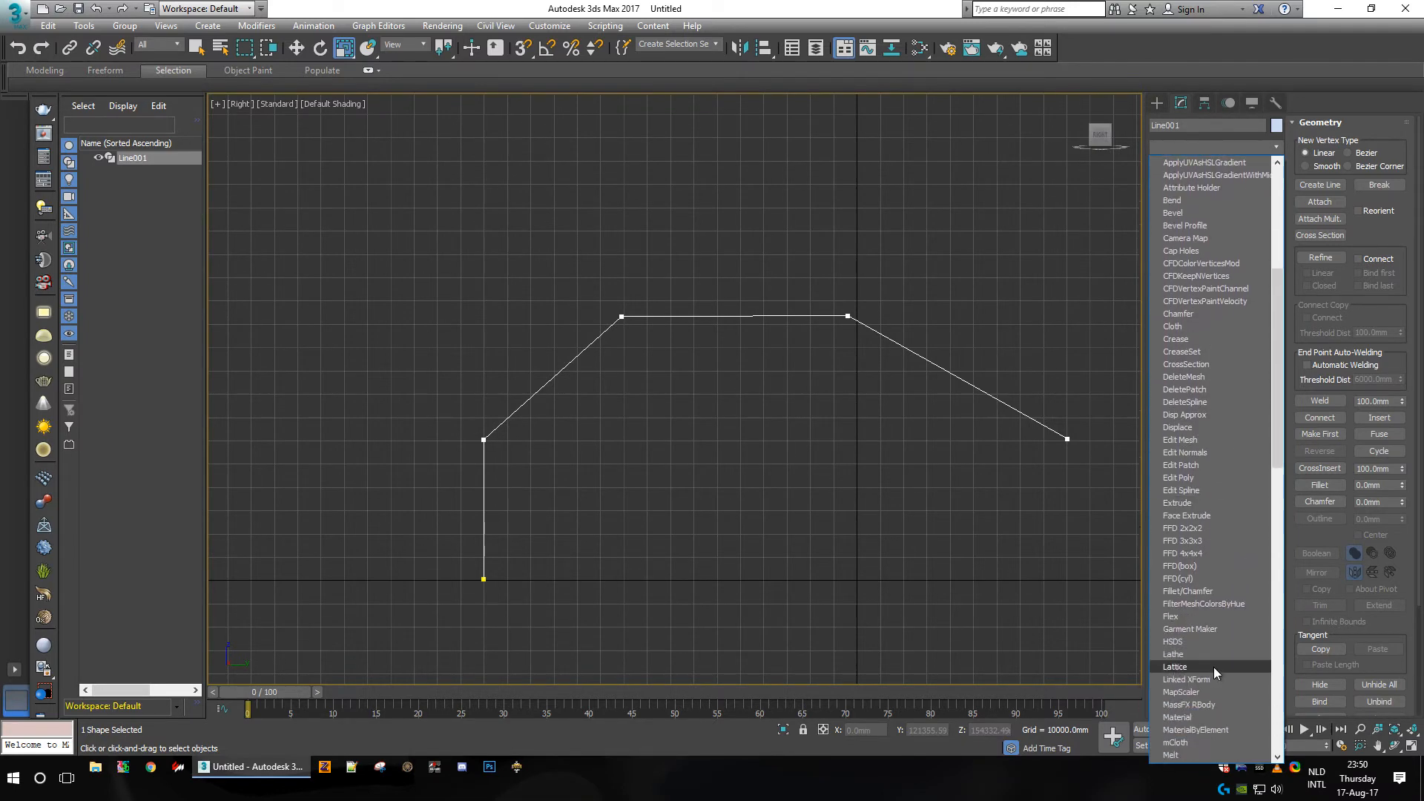
scroll(1213, 657, down, 10)
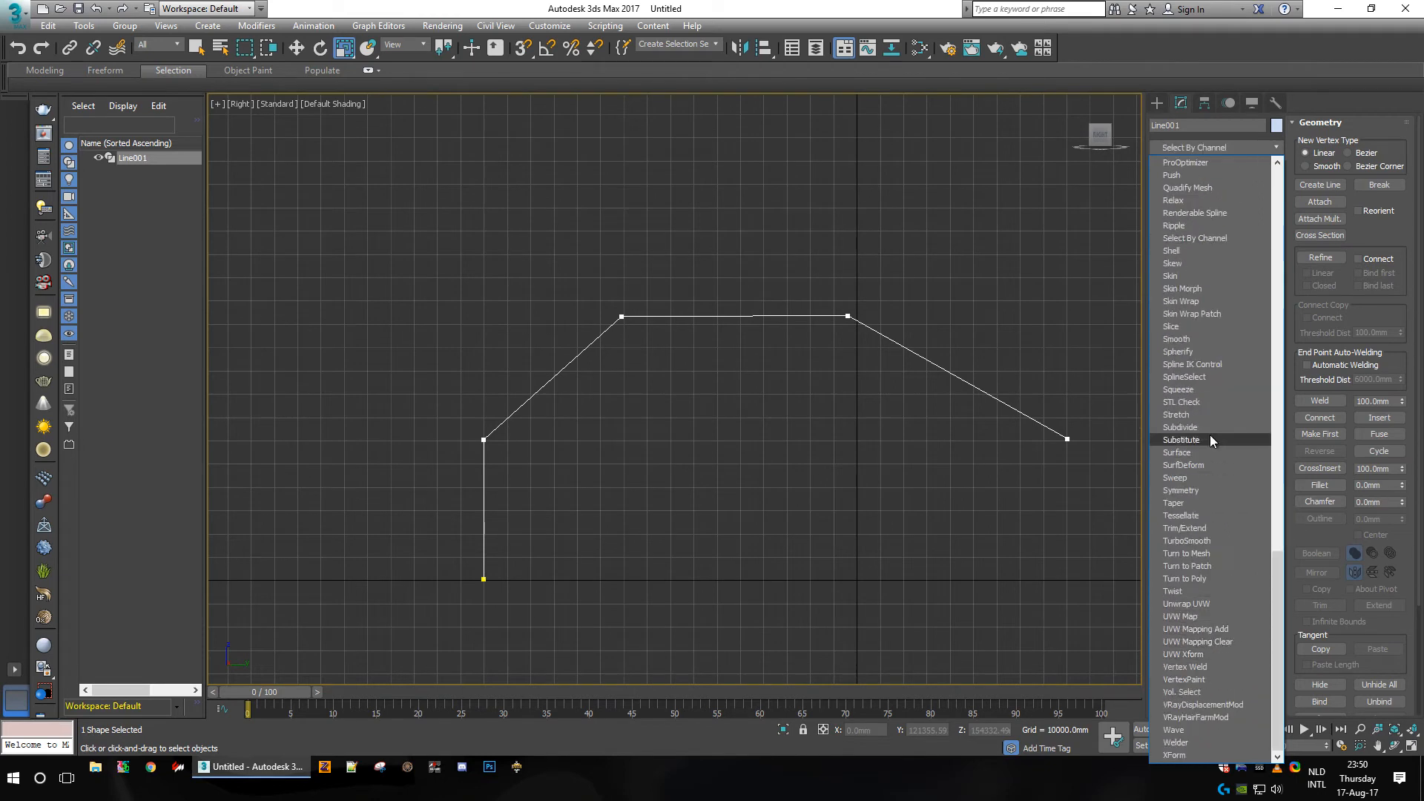
click(1195, 478)
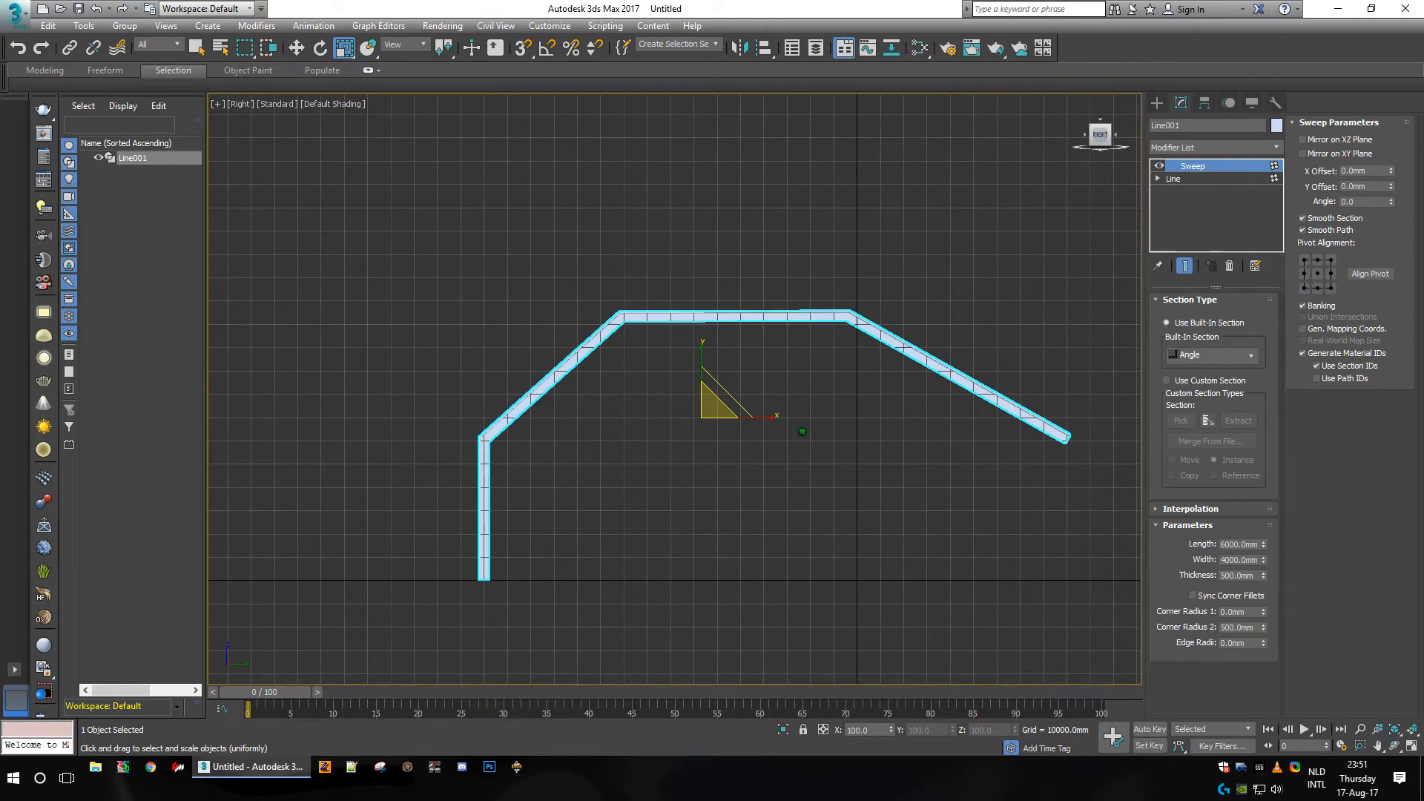
Step: Inspect the open end of the swept angle profile and switch the Sweep's built-in section to Cylinder
drag(1101, 135, 1041, 99)
scroll(1042, 393, up, 5)
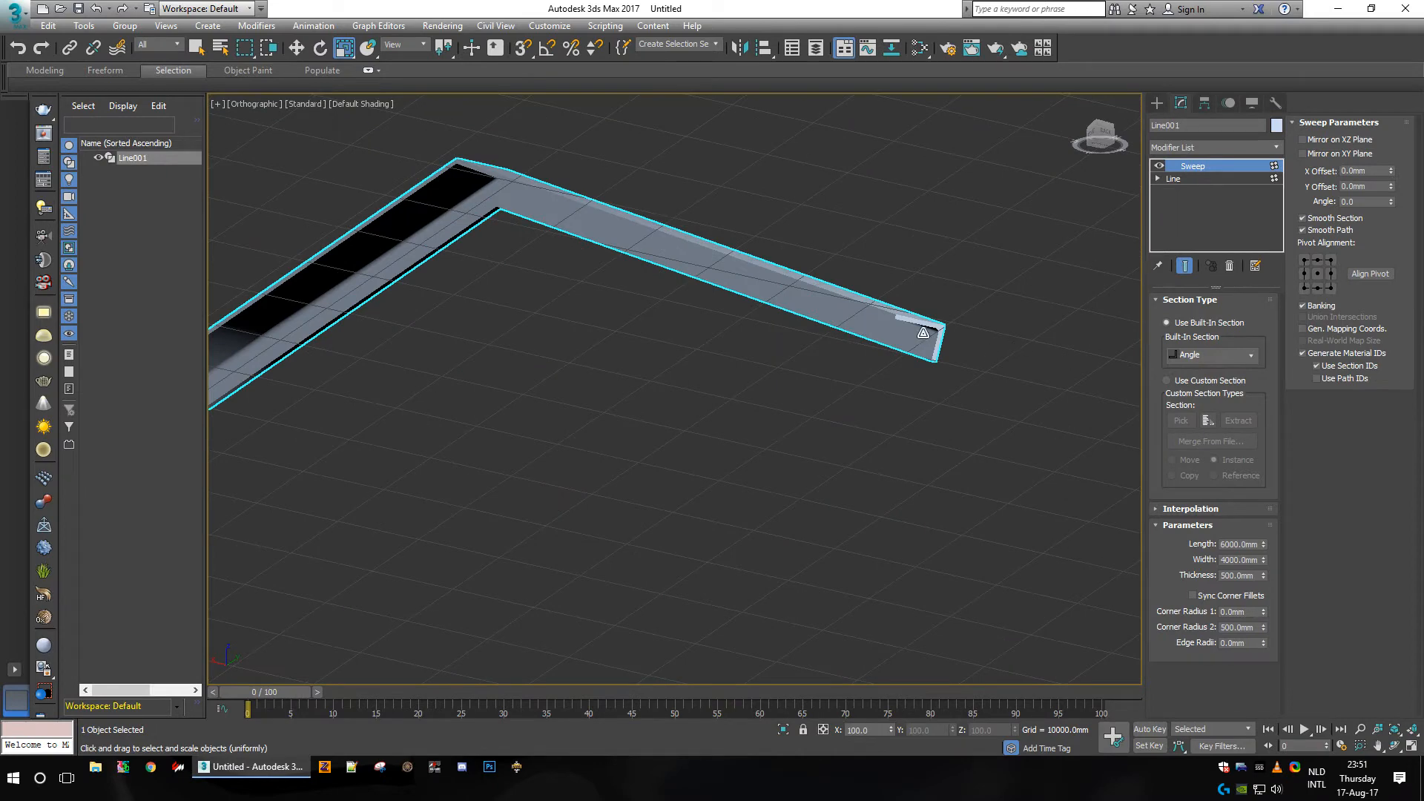
scroll(923, 333, up, 3)
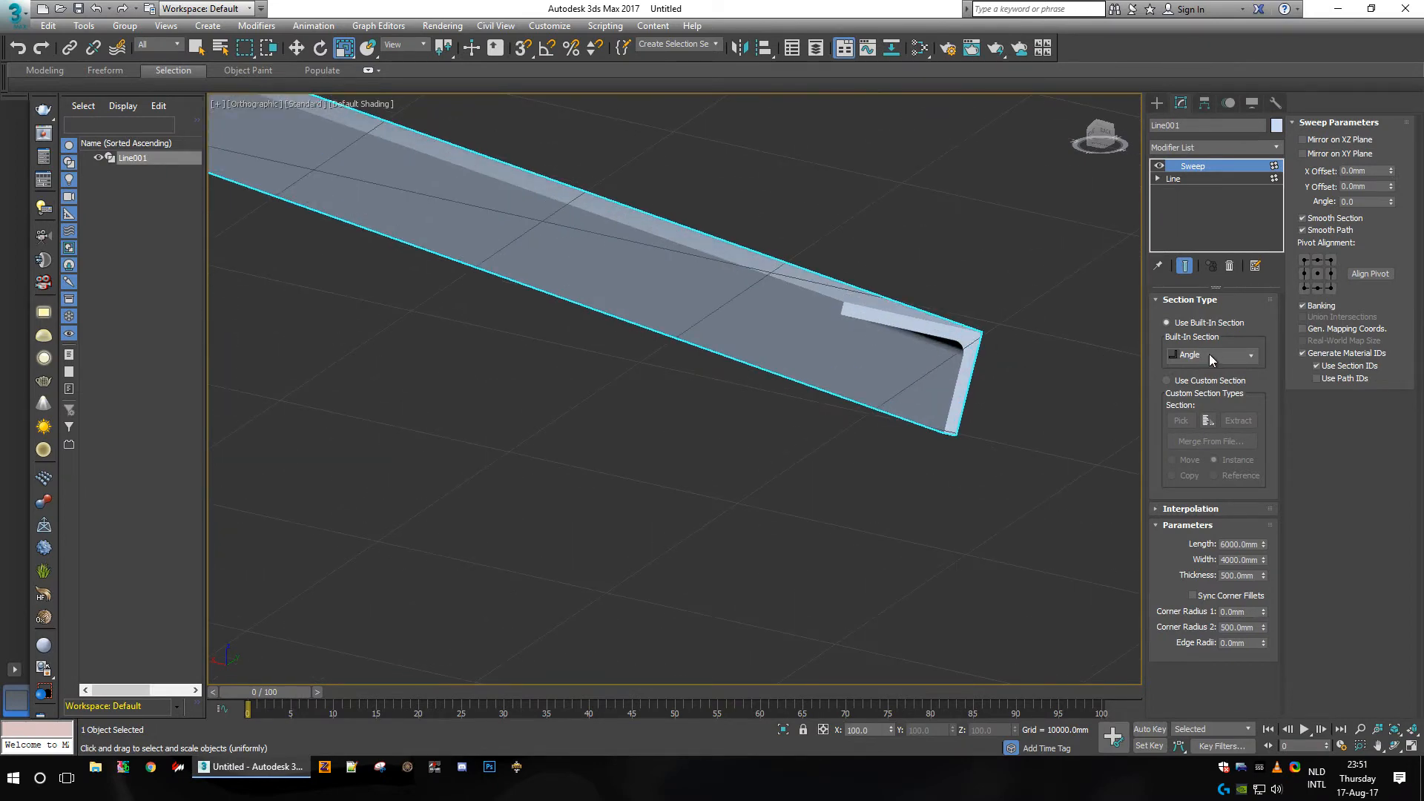
scroll(942, 397, down, 4)
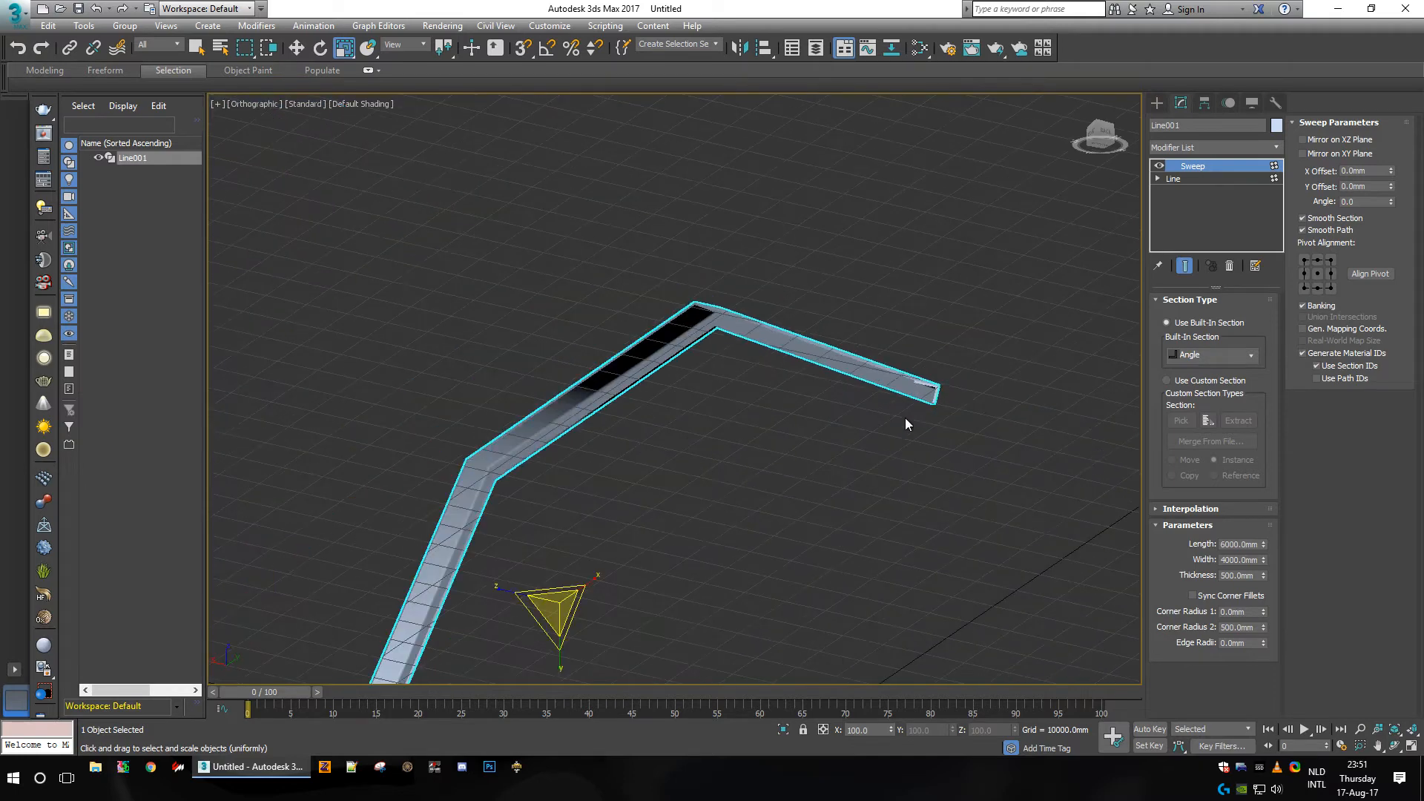
scroll(920, 408, up, 4)
click(1214, 357)
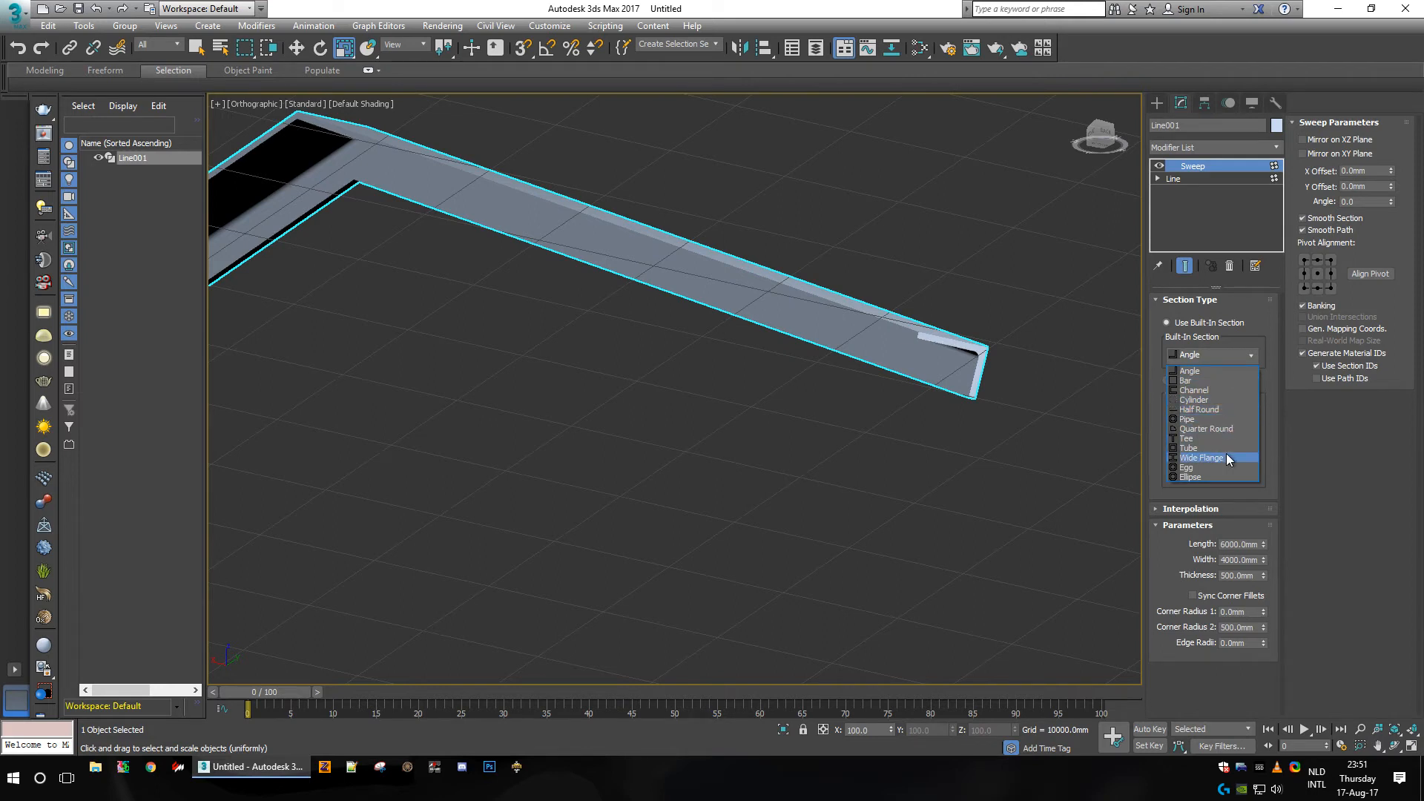
click(1215, 400)
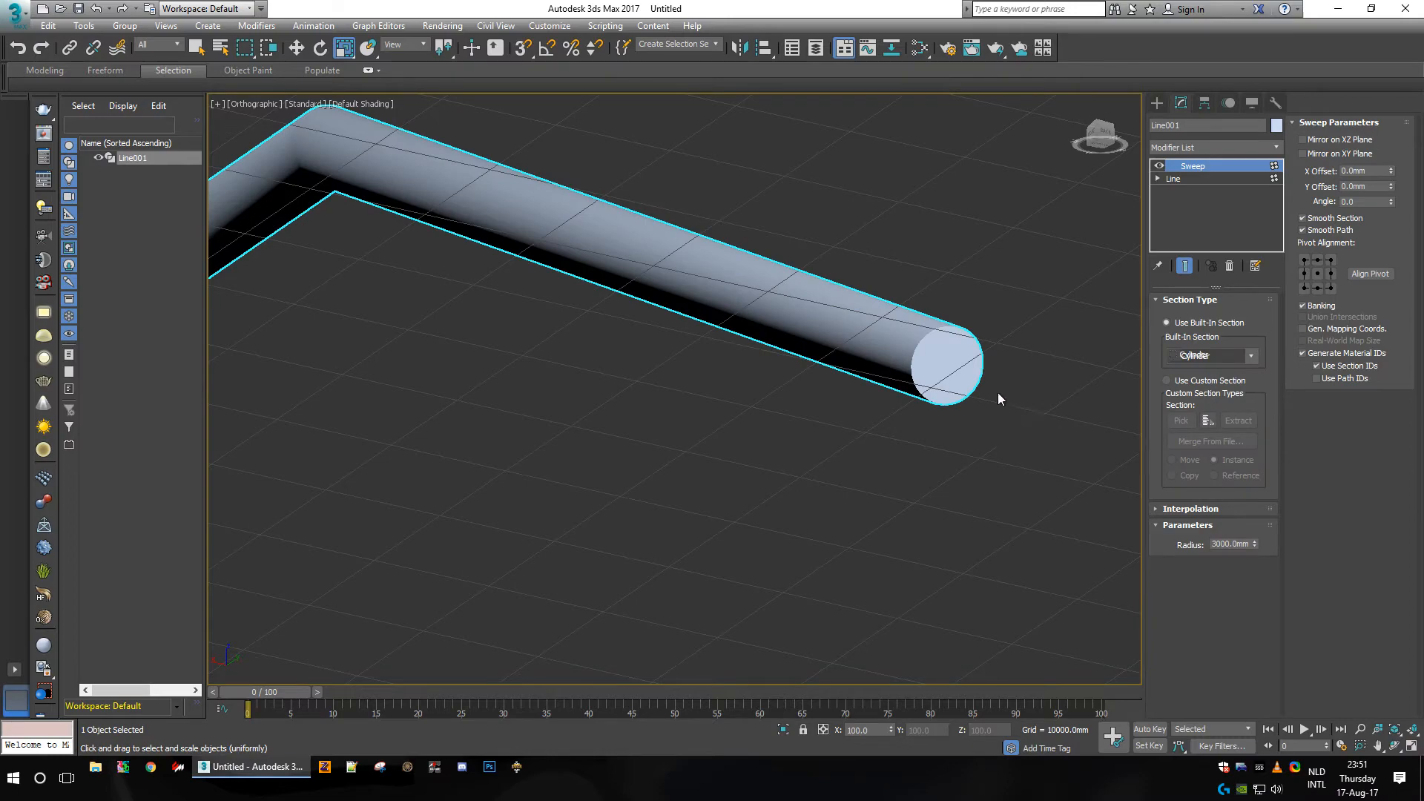
scroll(999, 391, down, 8)
scroll(883, 466, up, 5)
middle_drag(865, 388, 692, 396)
scroll(930, 330, up, 5)
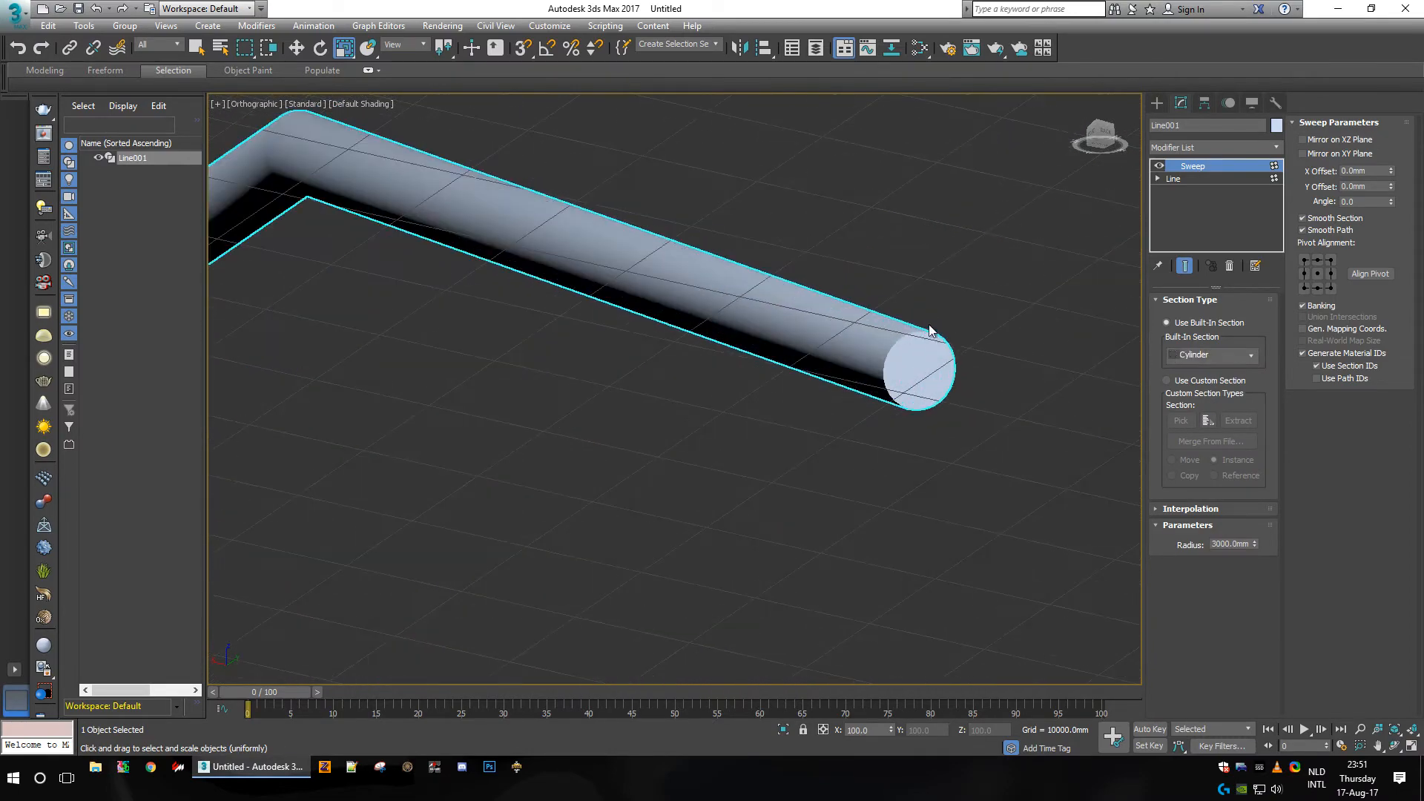
Step: Change the built-in section to Pipe with a 5970 mm radius and 740 mm thickness, and show the interpolation settings
click(1217, 352)
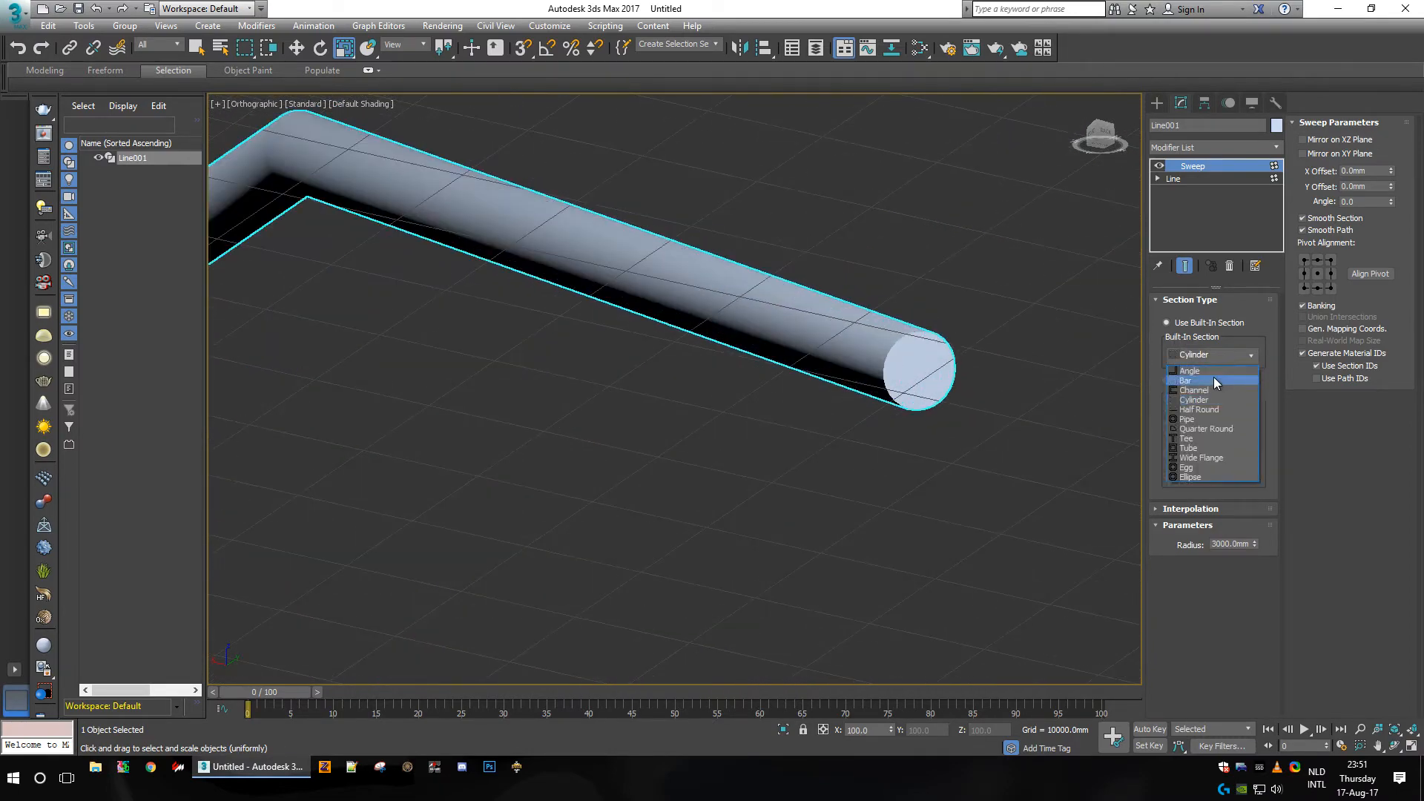
click(1223, 419)
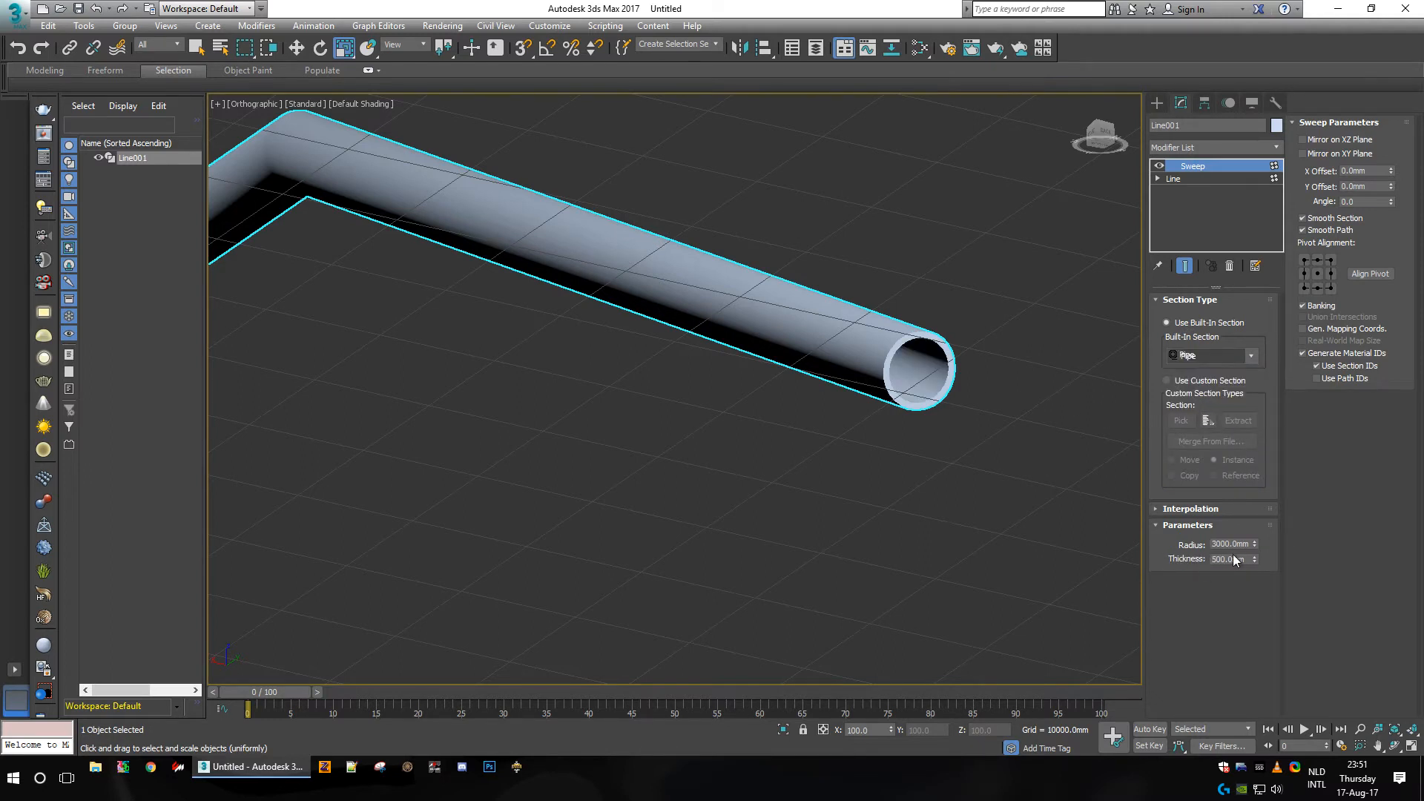
mouse_move(1255, 546)
mouse_down()
mouse_move(1268, 445)
mouse_move(1230, 528)
mouse_move(1254, 575)
mouse_move(1257, 222)
mouse_move(1253, 545)
mouse_up()
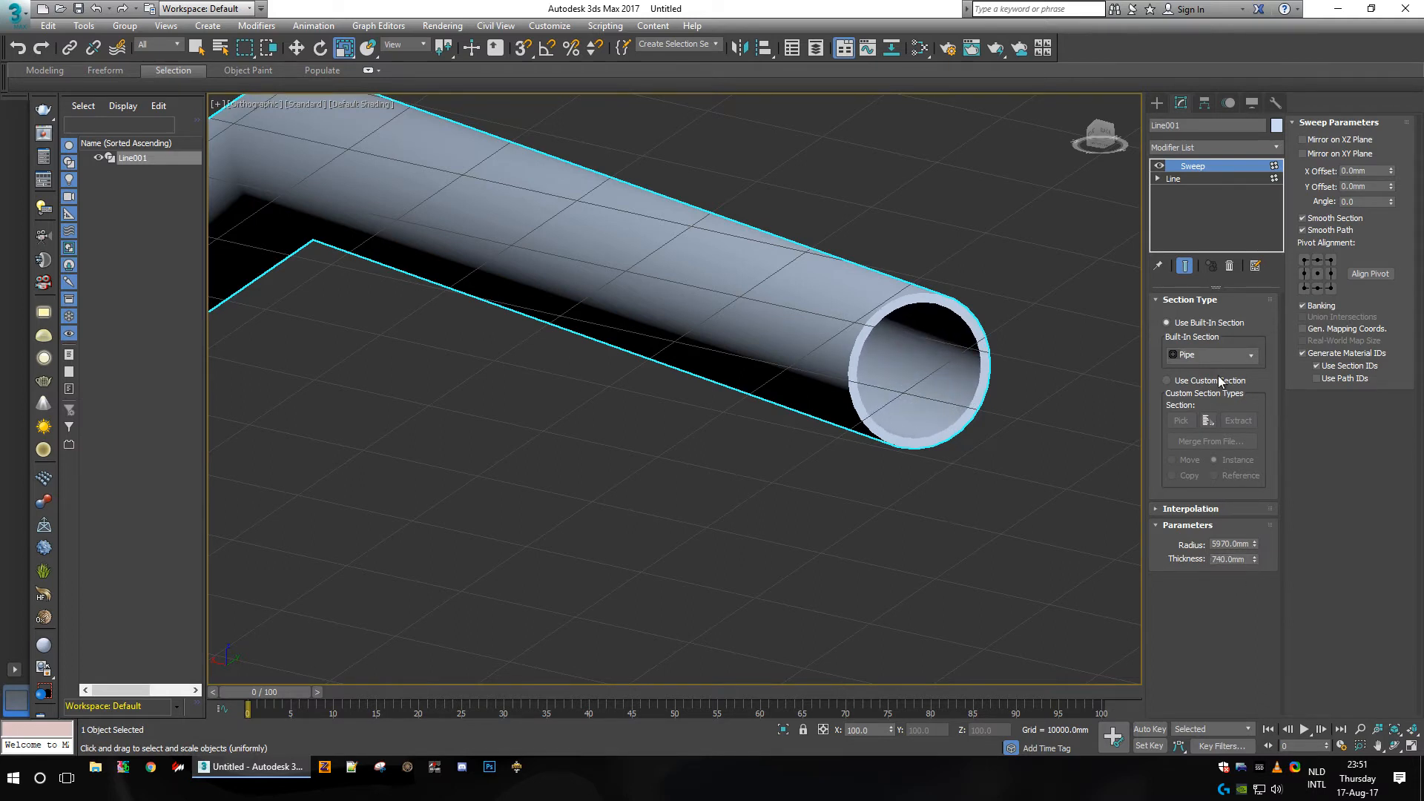
click(1159, 512)
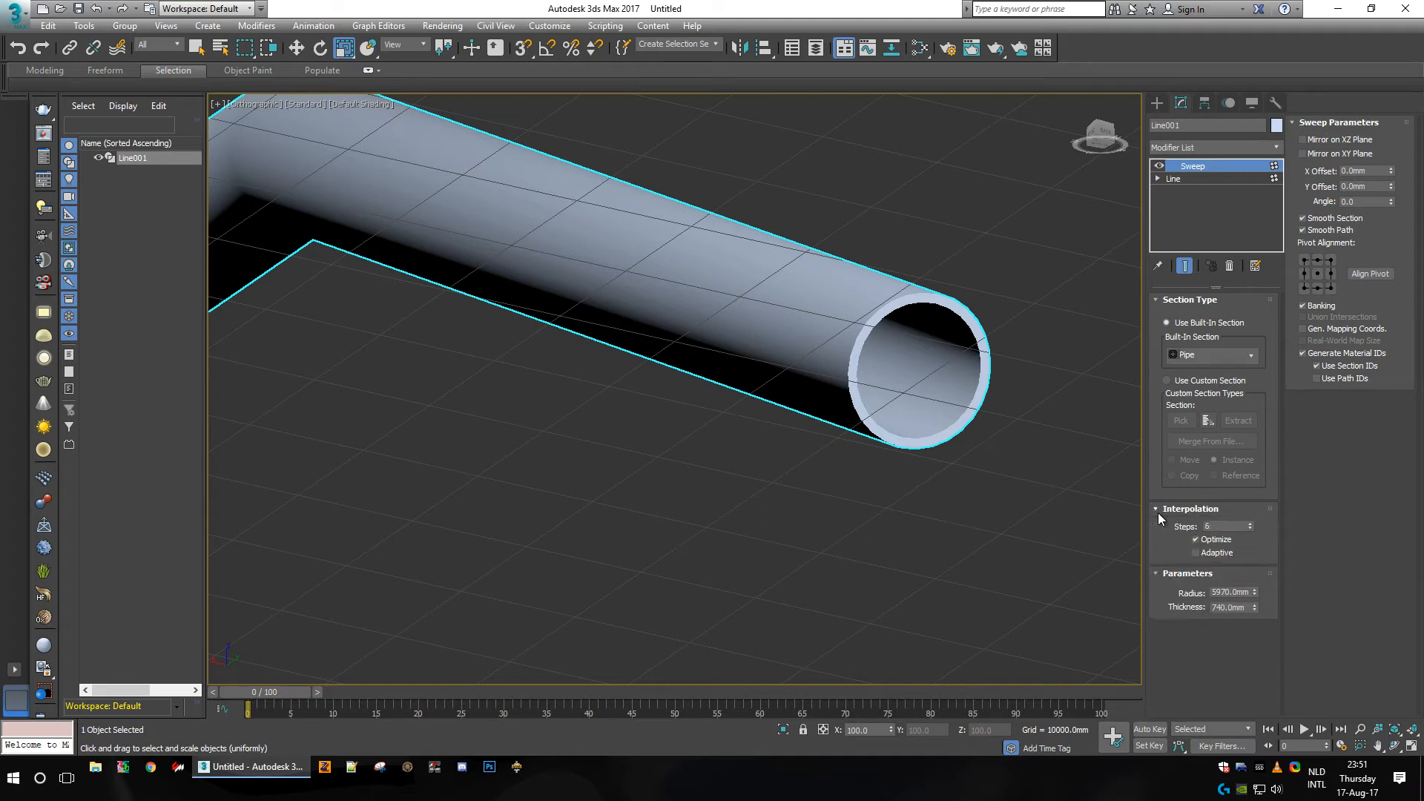
Step: Try the Ellipse built-in section on the sweep and reduce its length to 0 mm
click(1250, 354)
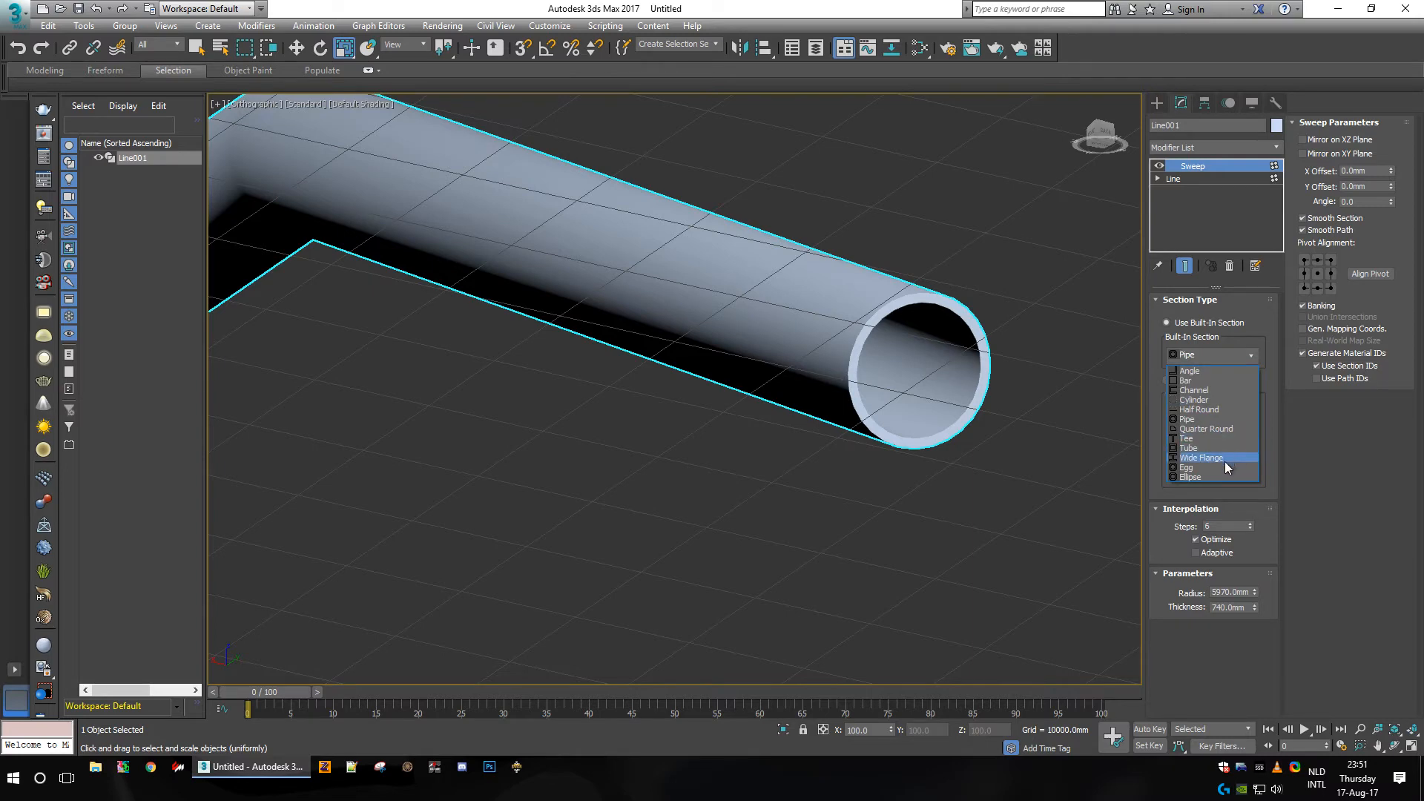
click(1209, 475)
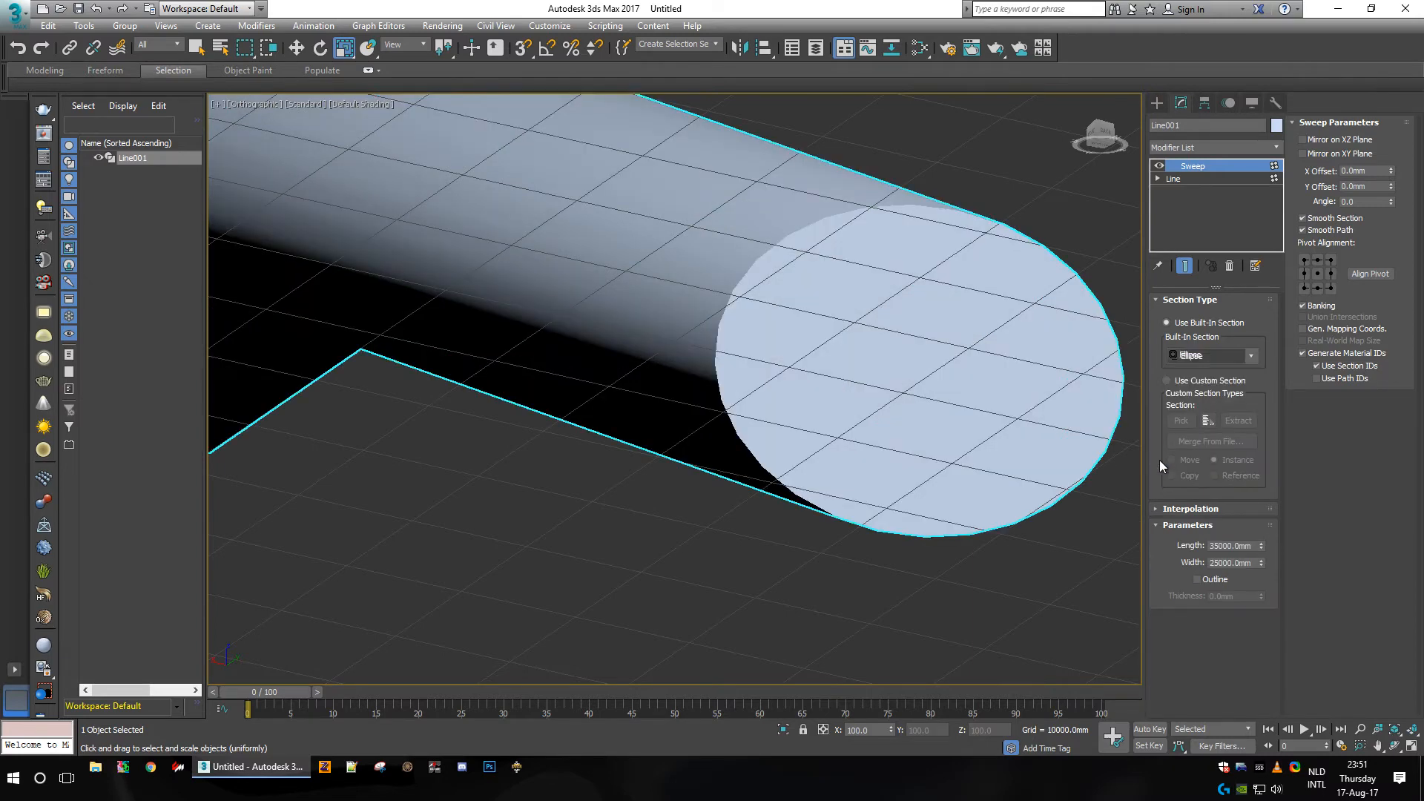
scroll(869, 382, down, 5)
mouse_move(1095, 138)
mouse_down()
mouse_move(1068, 141)
mouse_move(1106, 137)
mouse_up()
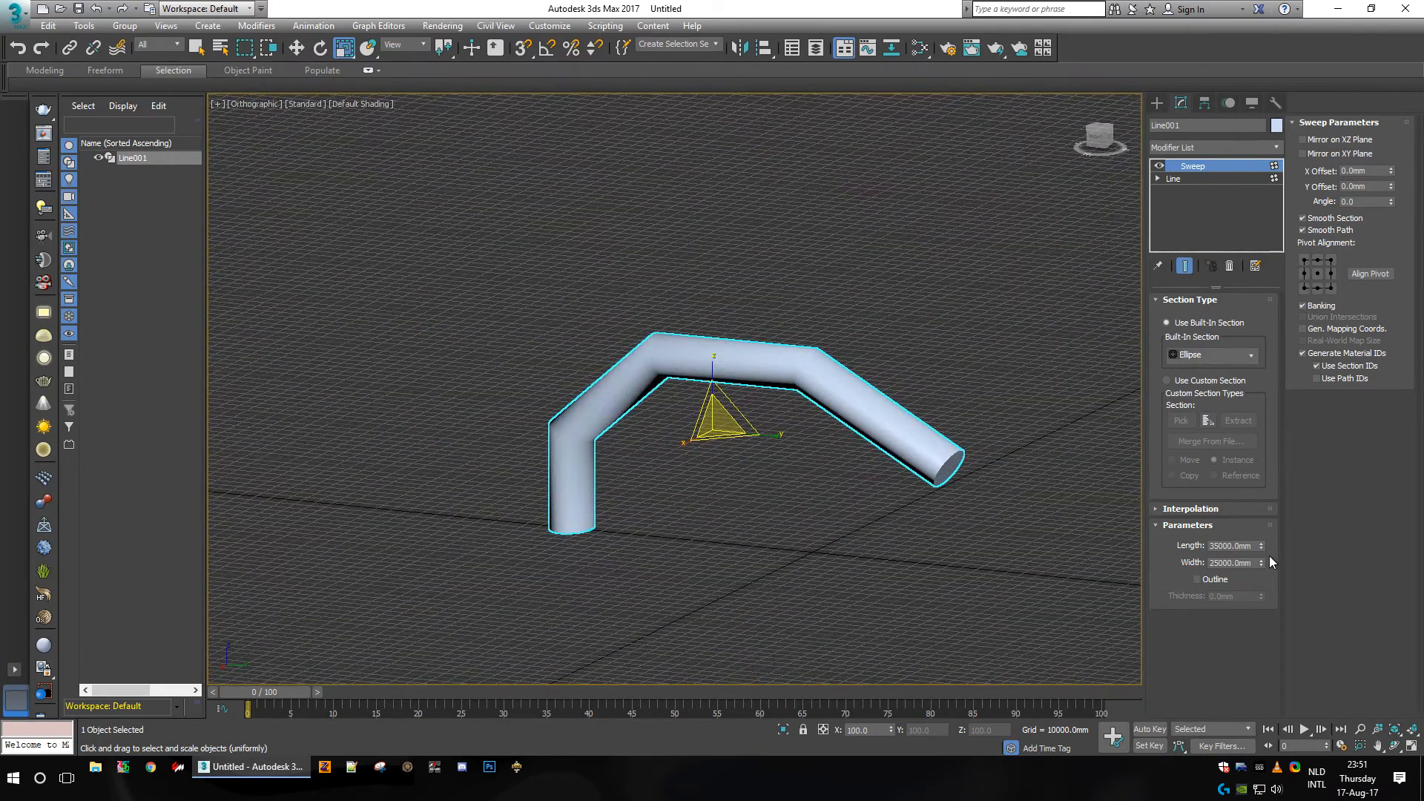
drag(1261, 546, 1283, 746)
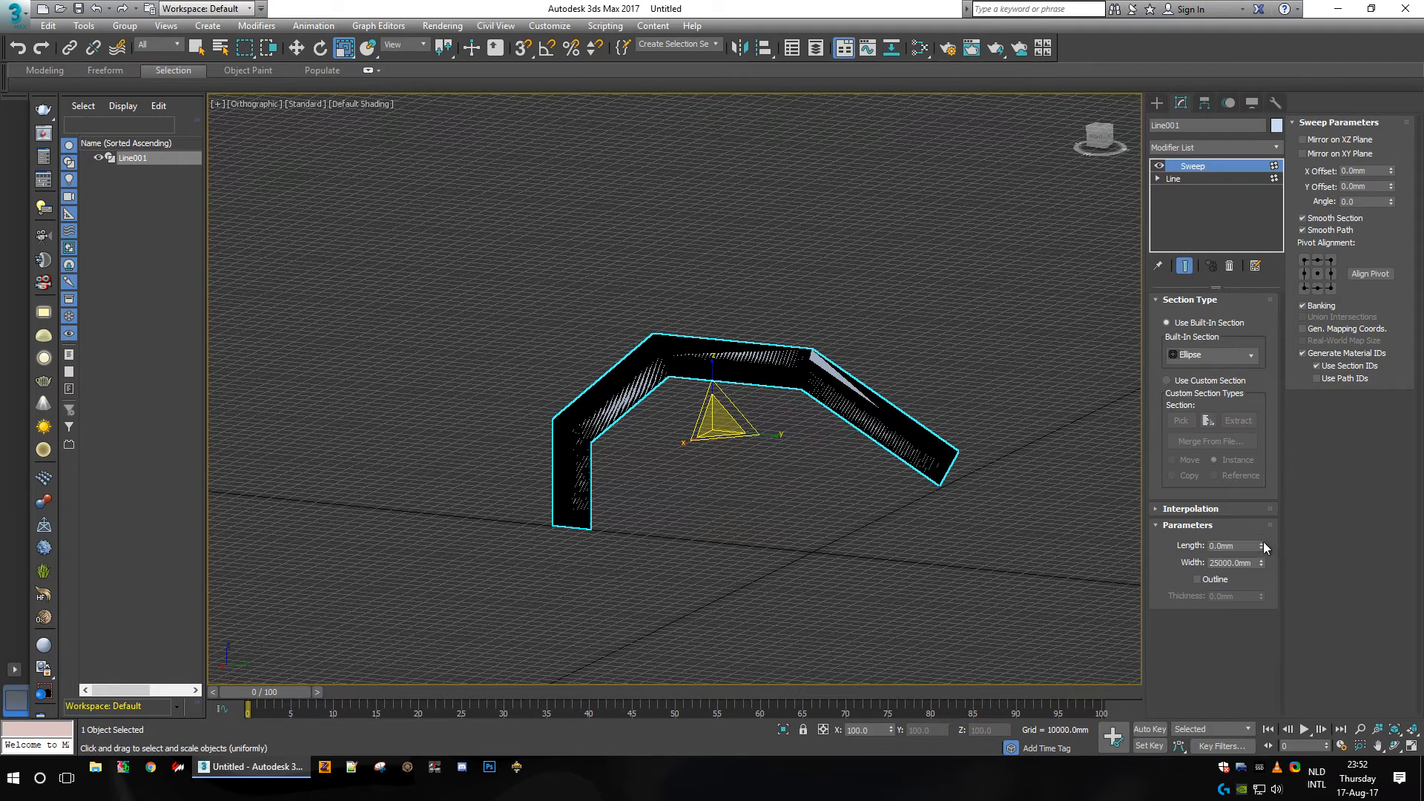
drag(1262, 547, 1225, 516)
Step: Undo the ellipse length edits and the switch to the Ellipse section
key(ctrl+z)
key(ctrl+z)
key(ctrl+z)
key(ctrl+z)
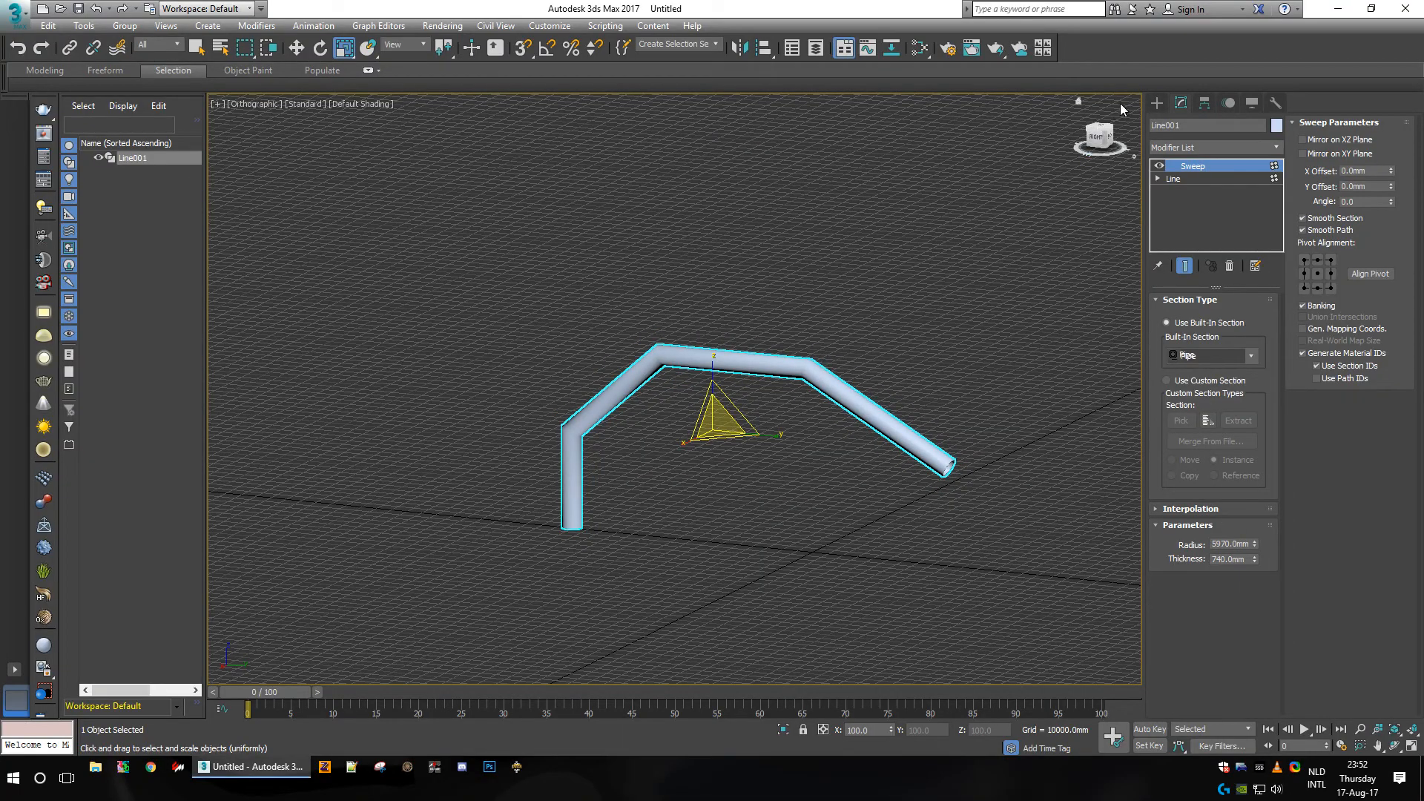
Step: Try the Tube built-in section on the sweep, viewed close up at the line's free end
drag(1098, 137, 1090, 180)
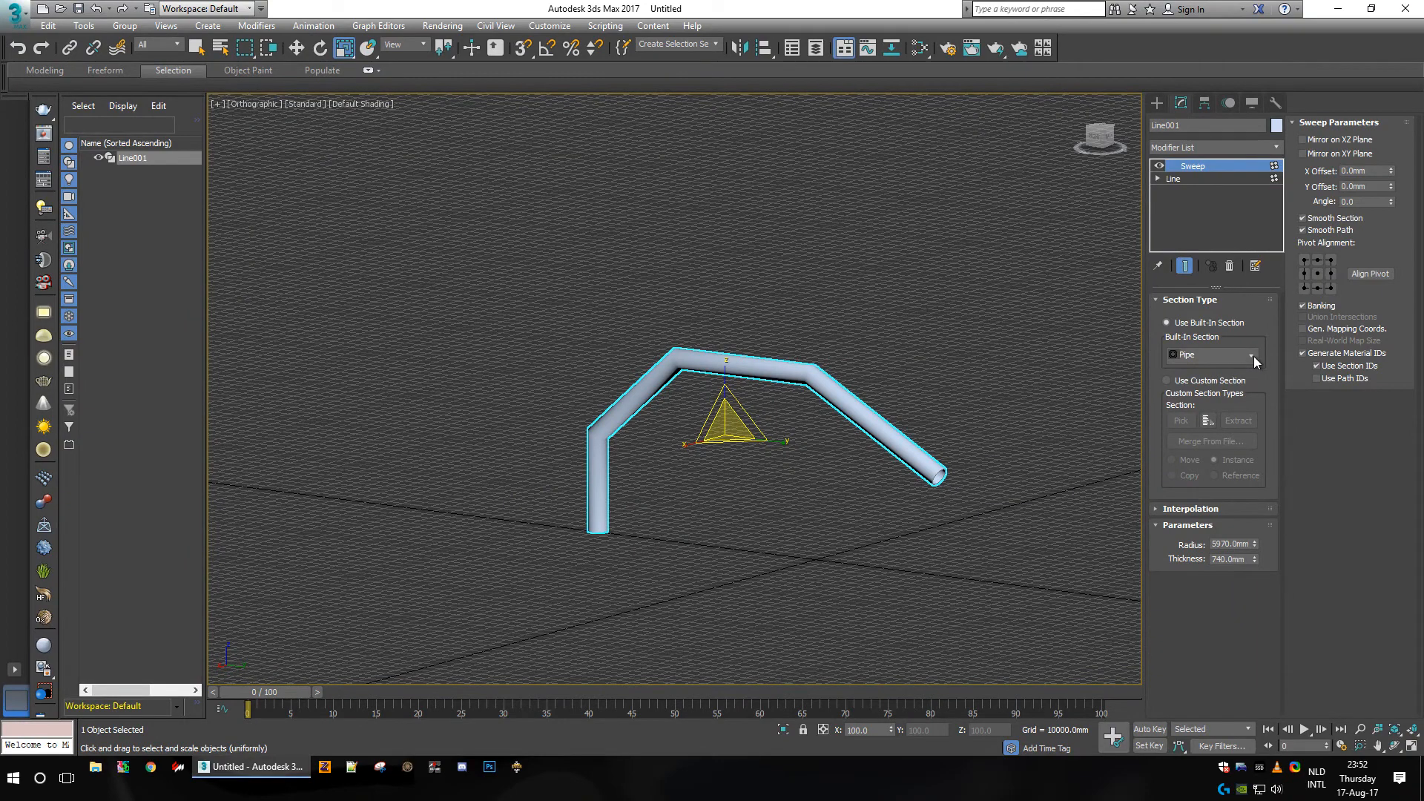
scroll(946, 474, up, 5)
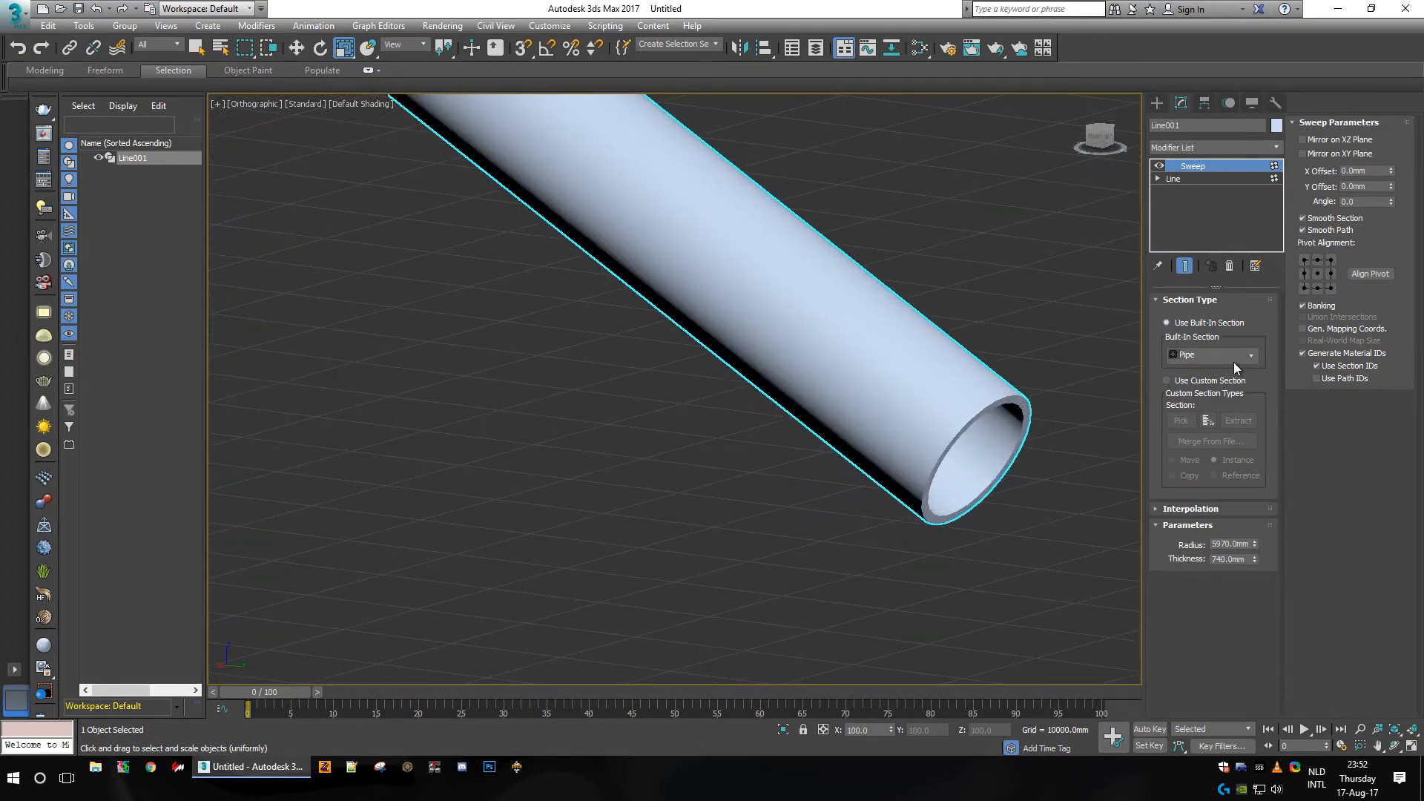
click(1252, 357)
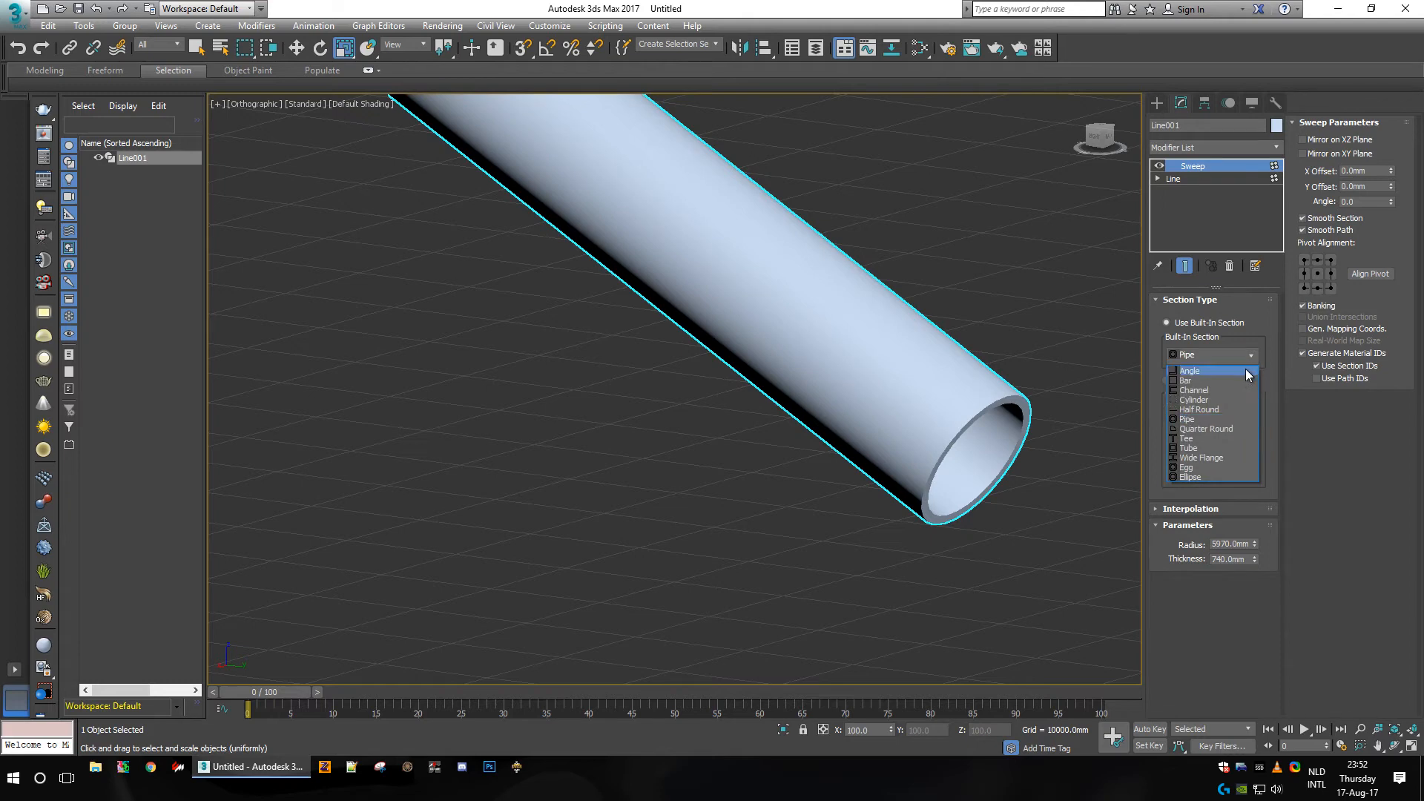
click(1212, 446)
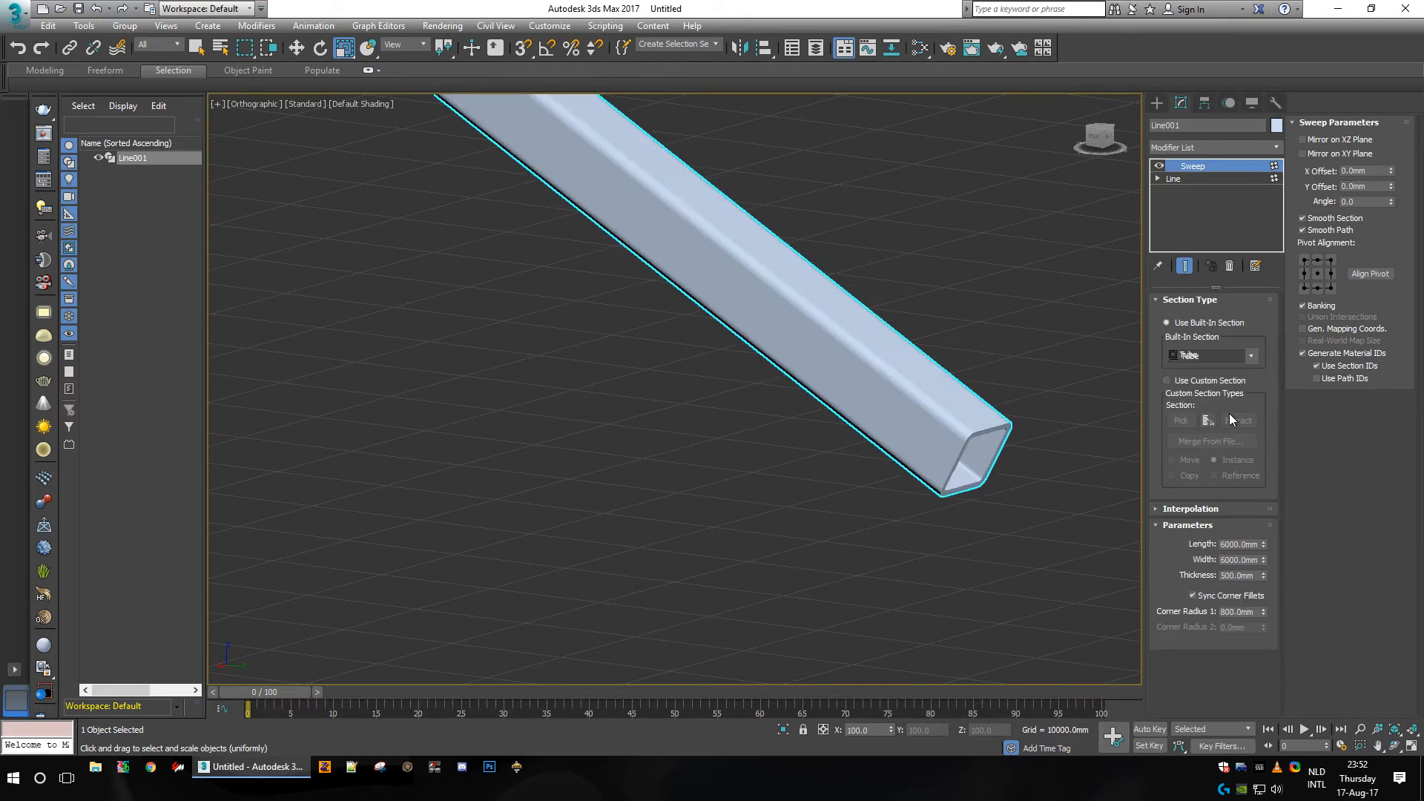
Step: Set the Sweep's built-in section back to Cylinder and view the whole swept line from another angle
click(1253, 356)
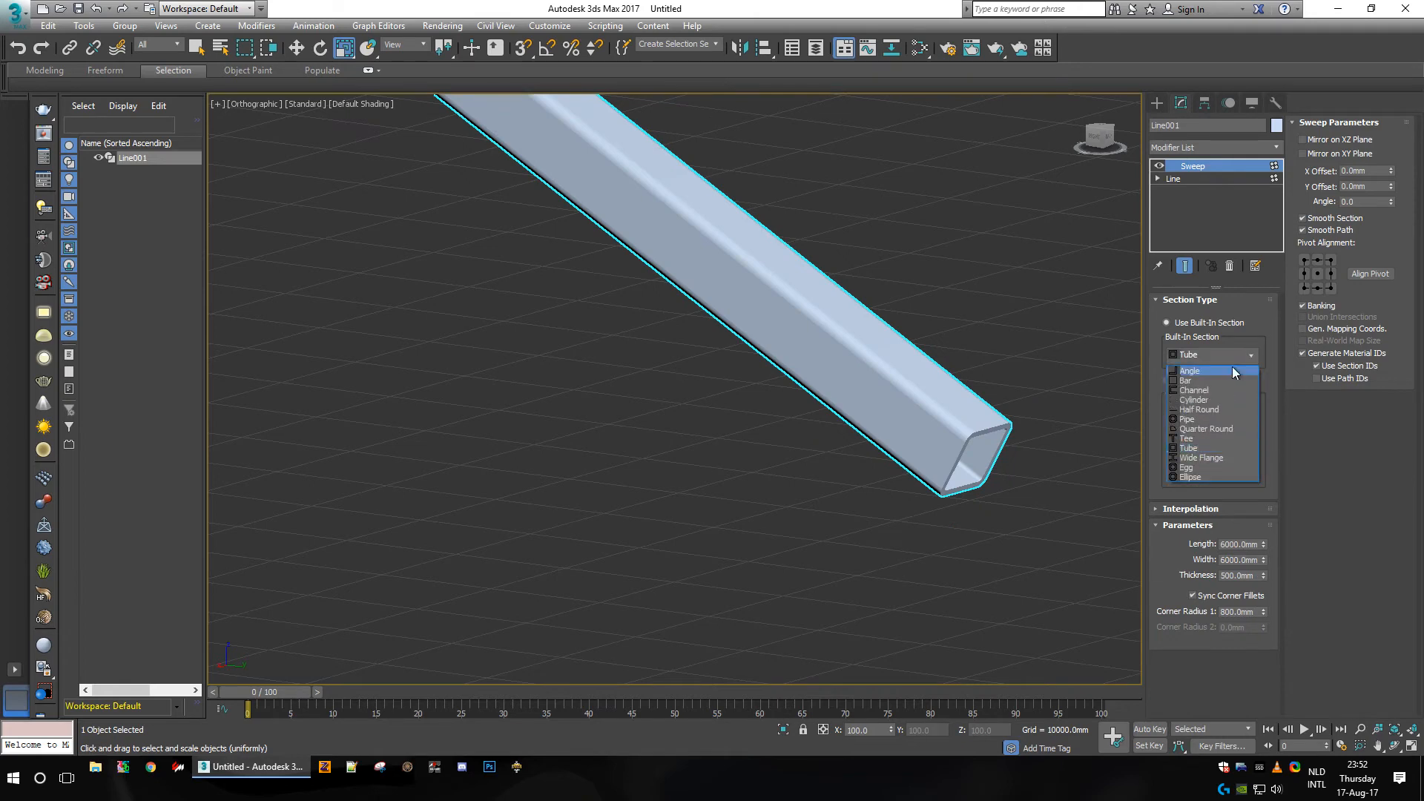
click(1216, 400)
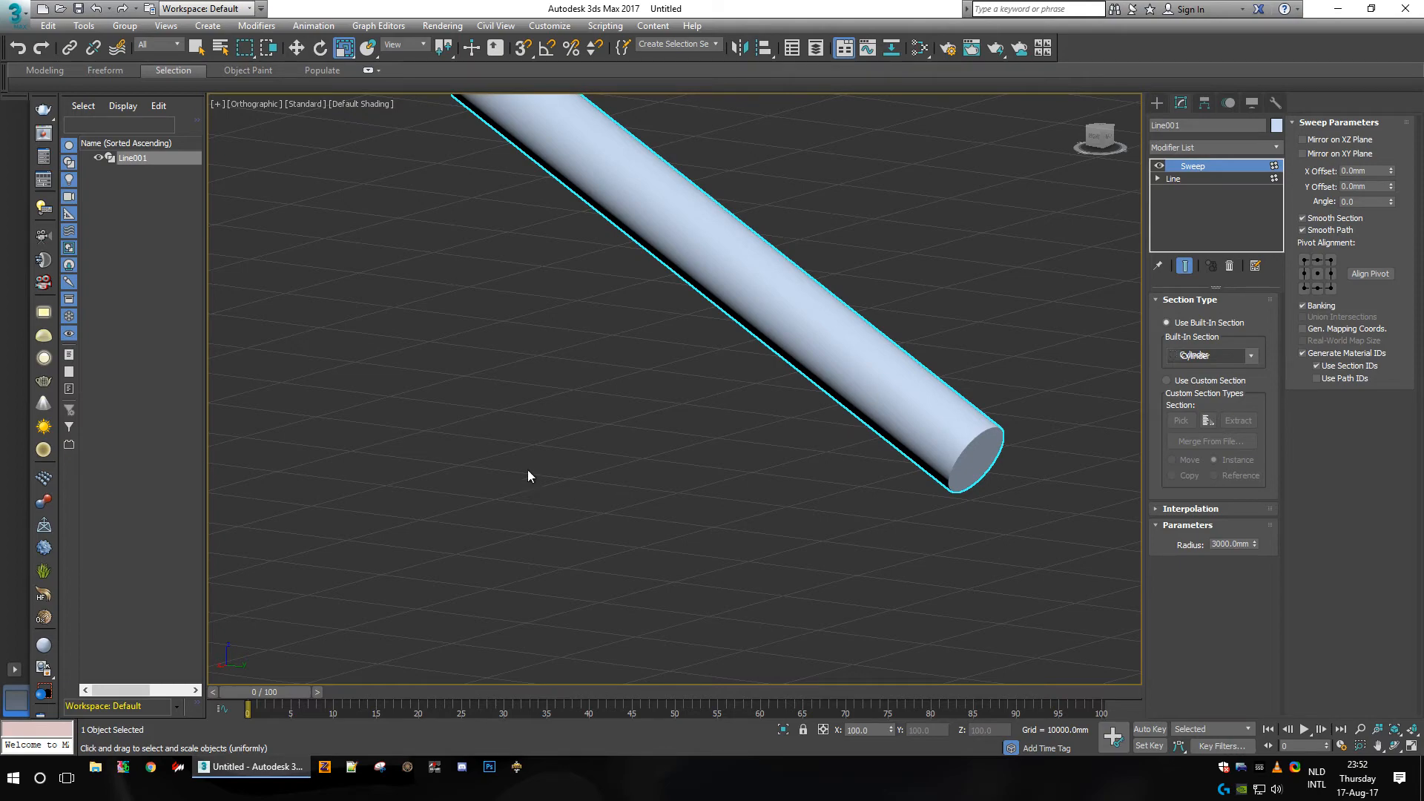
middle_drag(528, 475, 1071, 485)
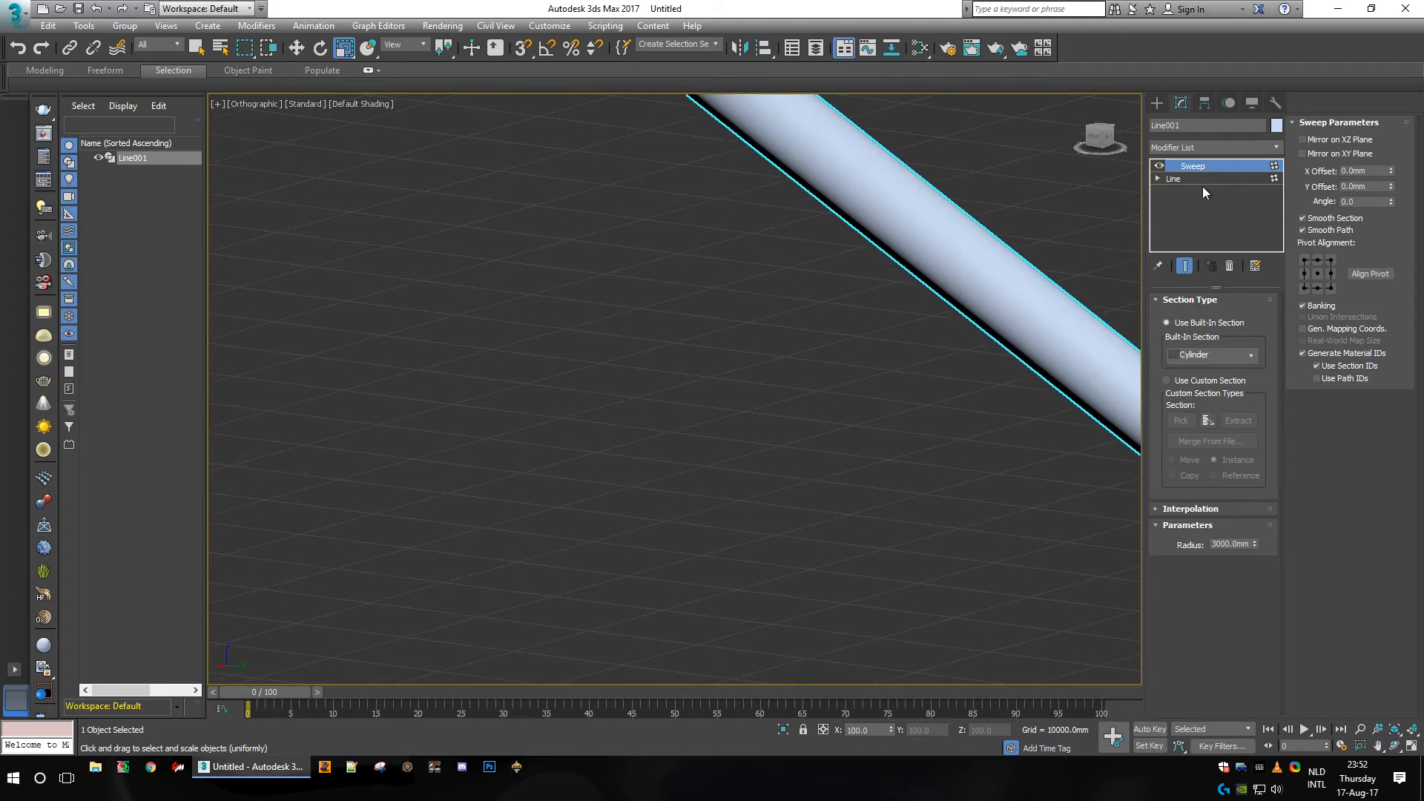
scroll(883, 290, down, 3)
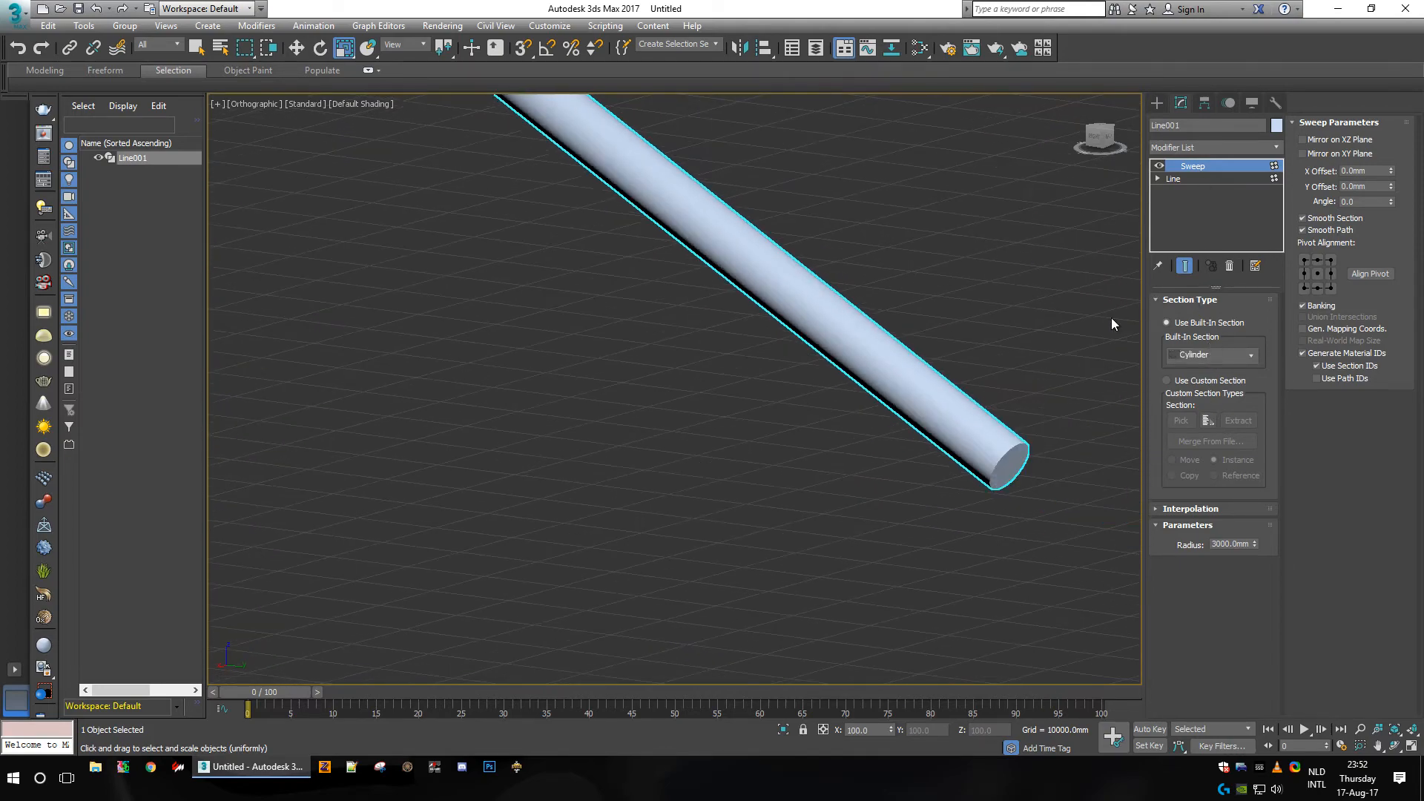
scroll(880, 331, down, 5)
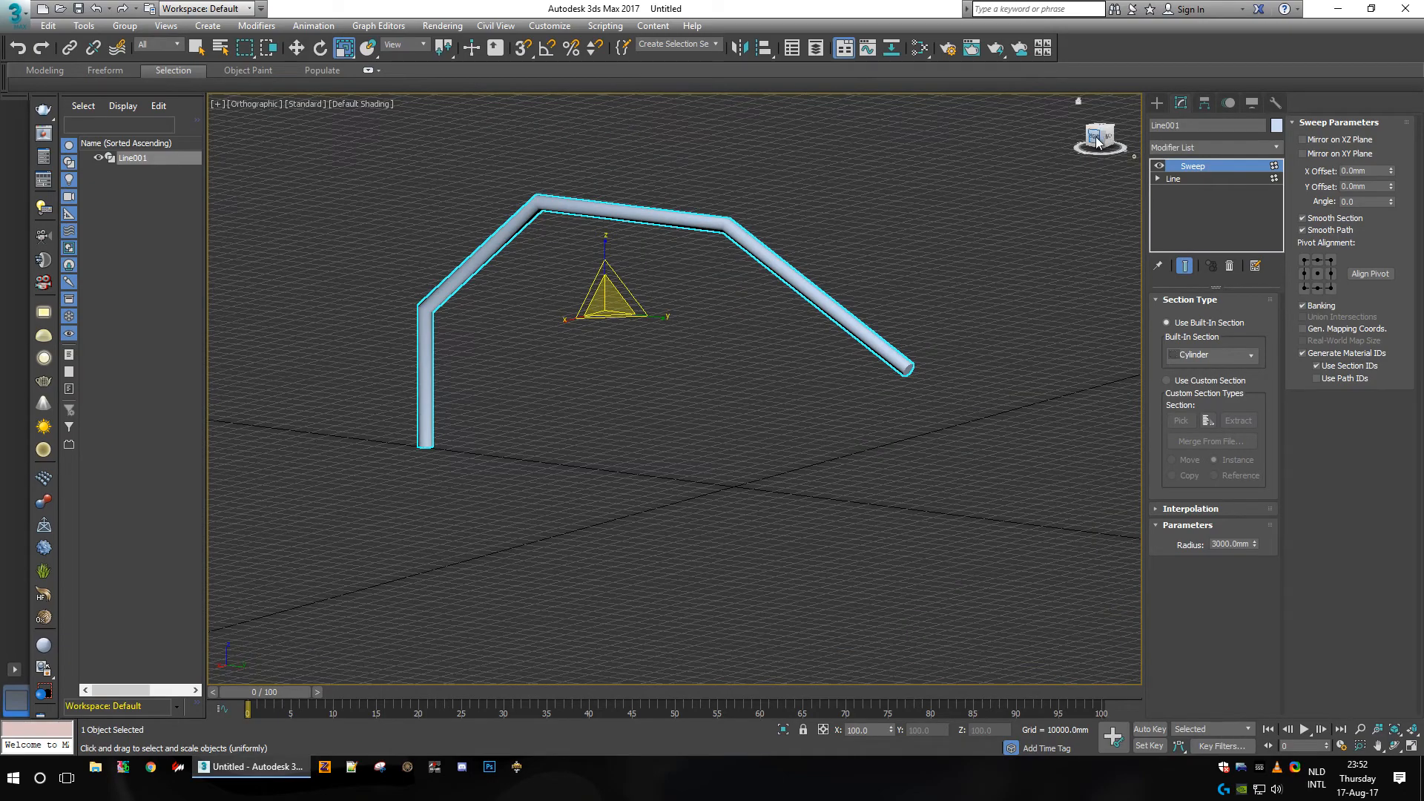
mouse_move(1096, 141)
mouse_down()
mouse_move(1072, 142)
mouse_move(1117, 142)
mouse_up()
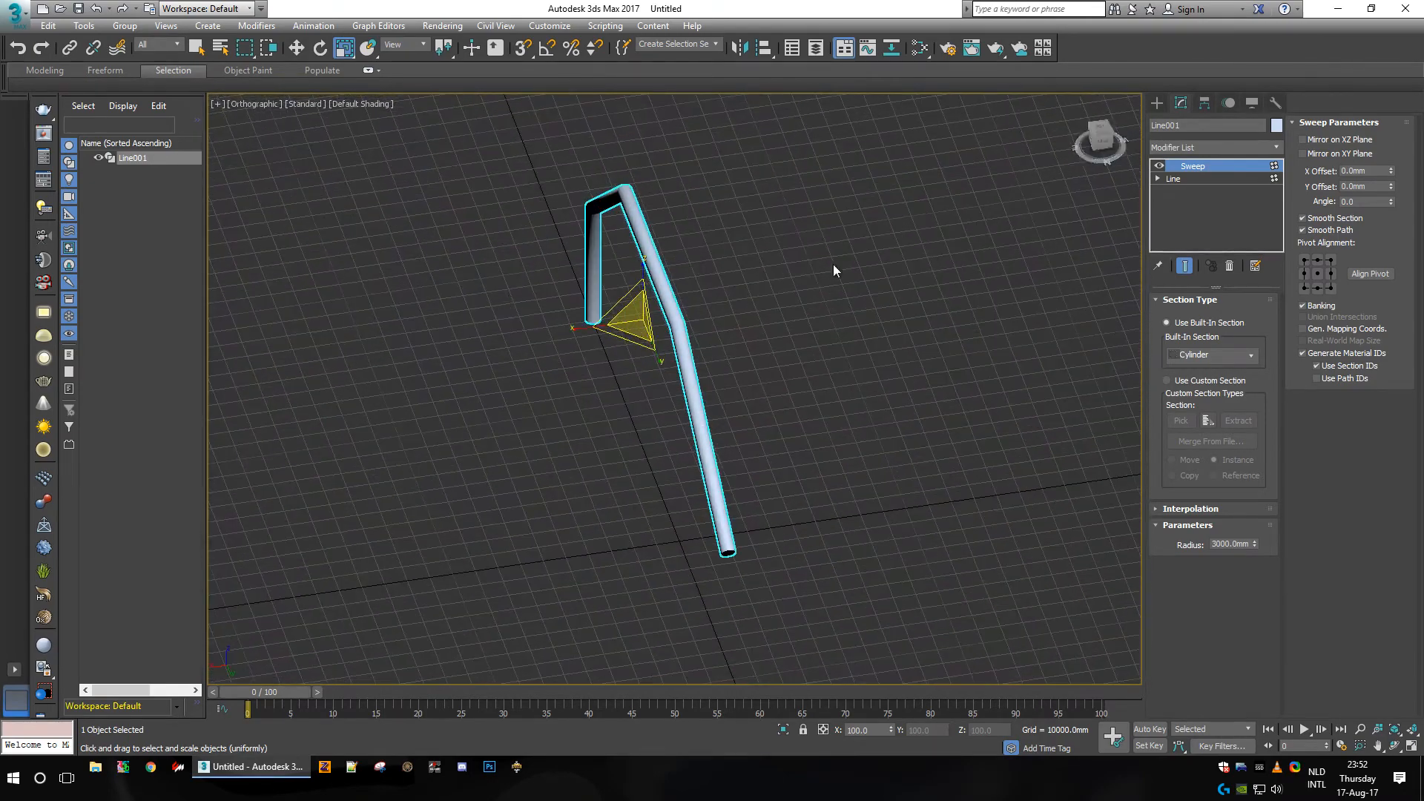
Step: Activate the Move tool and set the cylinder section's interpolation steps to 0
click(296, 47)
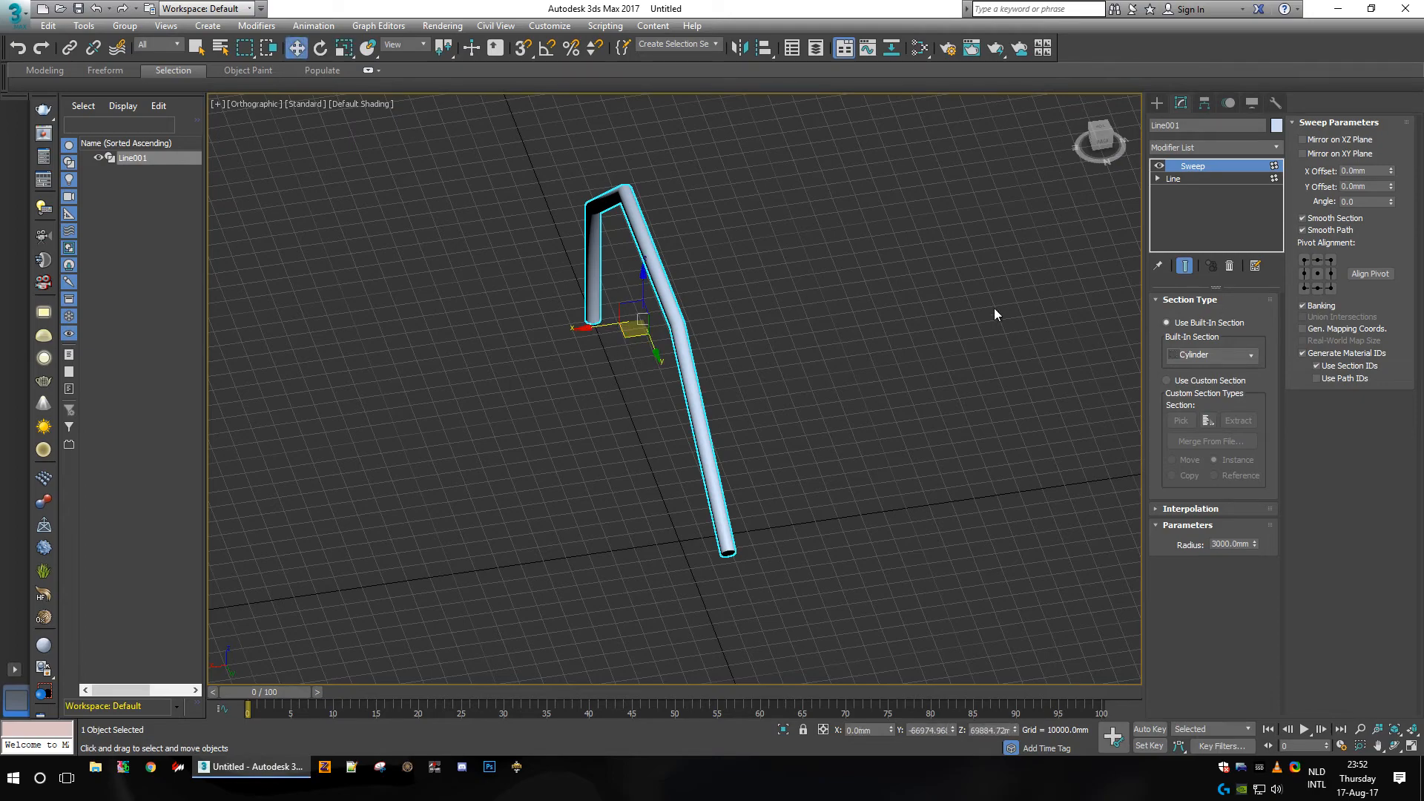
click(1106, 145)
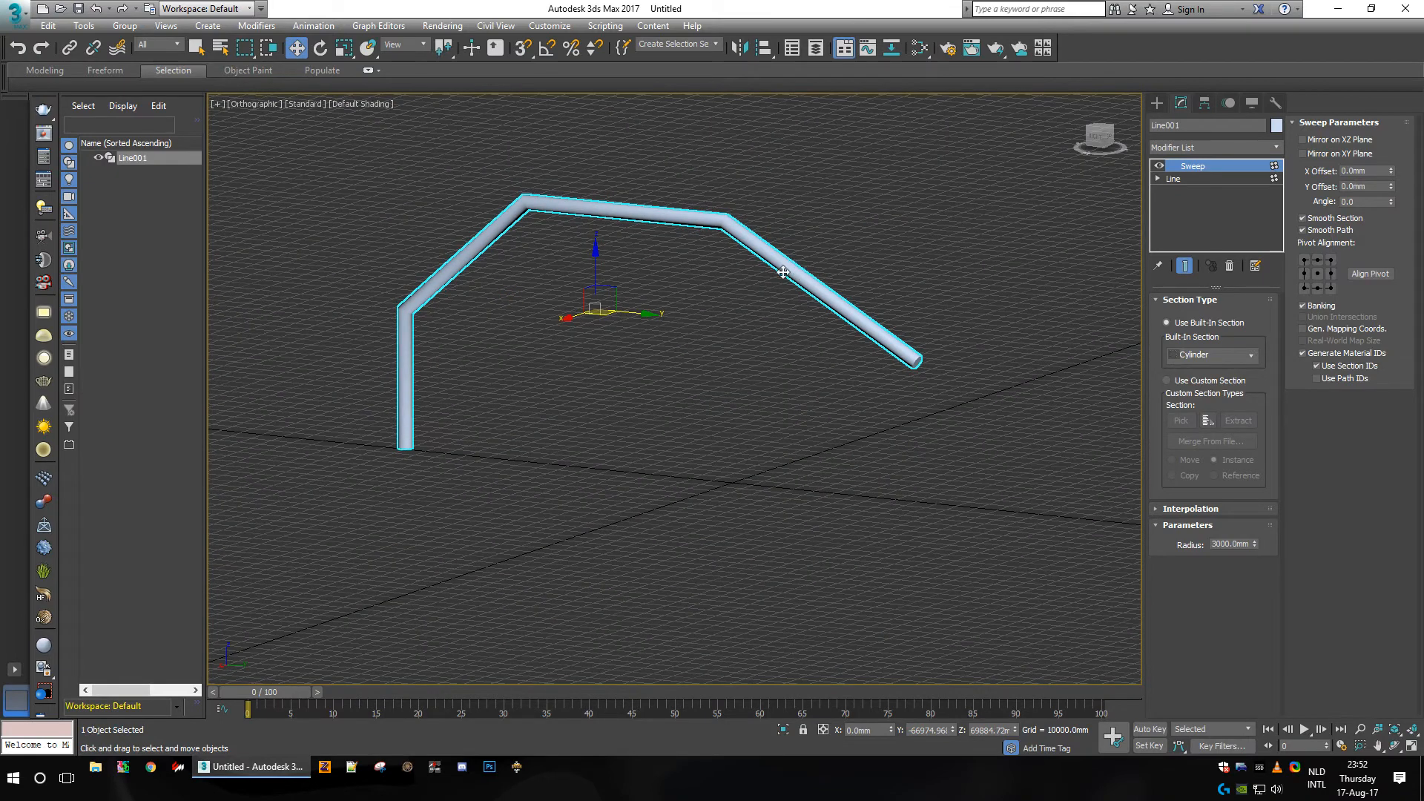
click(1159, 510)
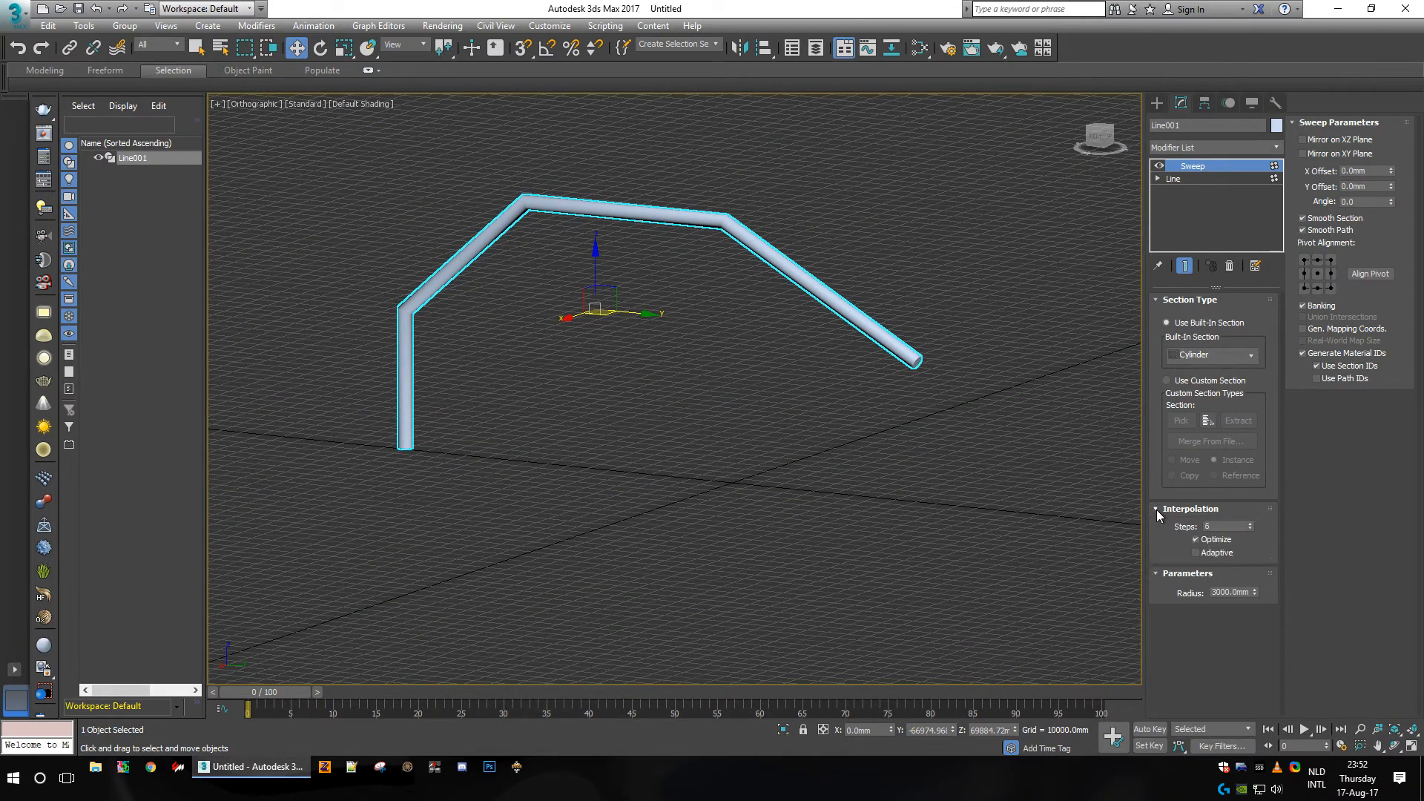
right_click(1248, 529)
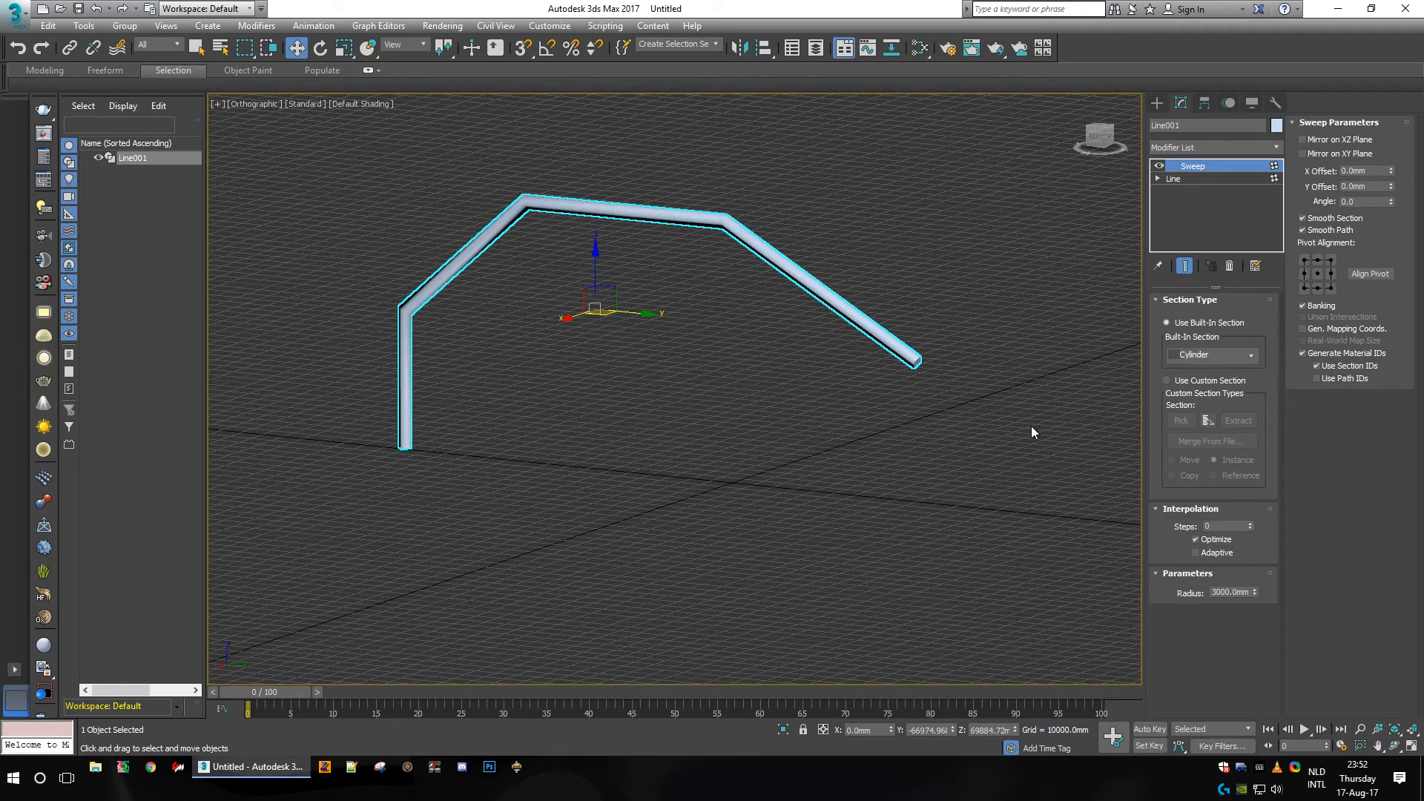
Step: Set the cylinder section's interpolation steps to 1, viewed close up at the line's free end
scroll(910, 351, up, 10)
scroll(909, 350, up, 3)
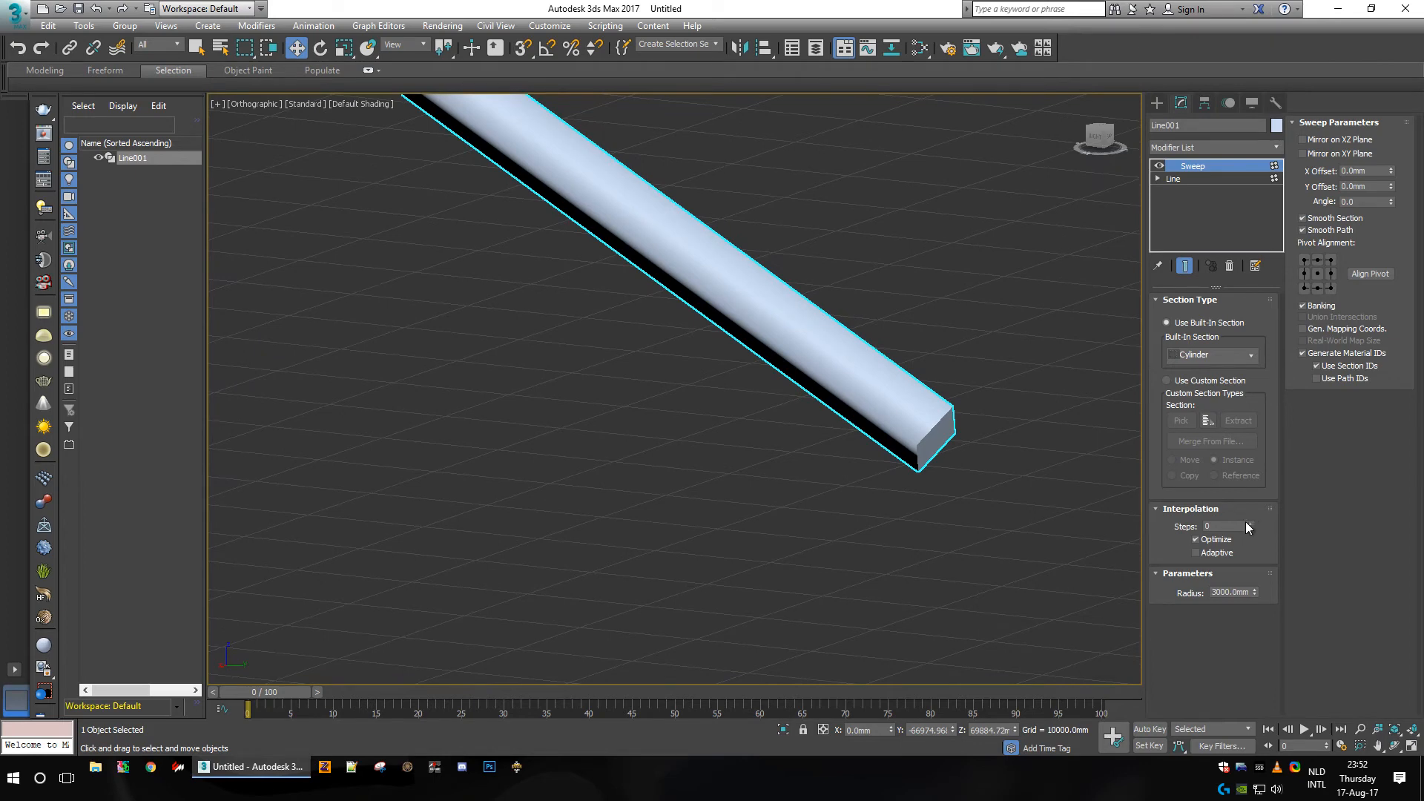
mouse_move(1247, 526)
mouse_down()
mouse_move(1252, 508)
mouse_move(1253, 532)
mouse_up()
click(1249, 523)
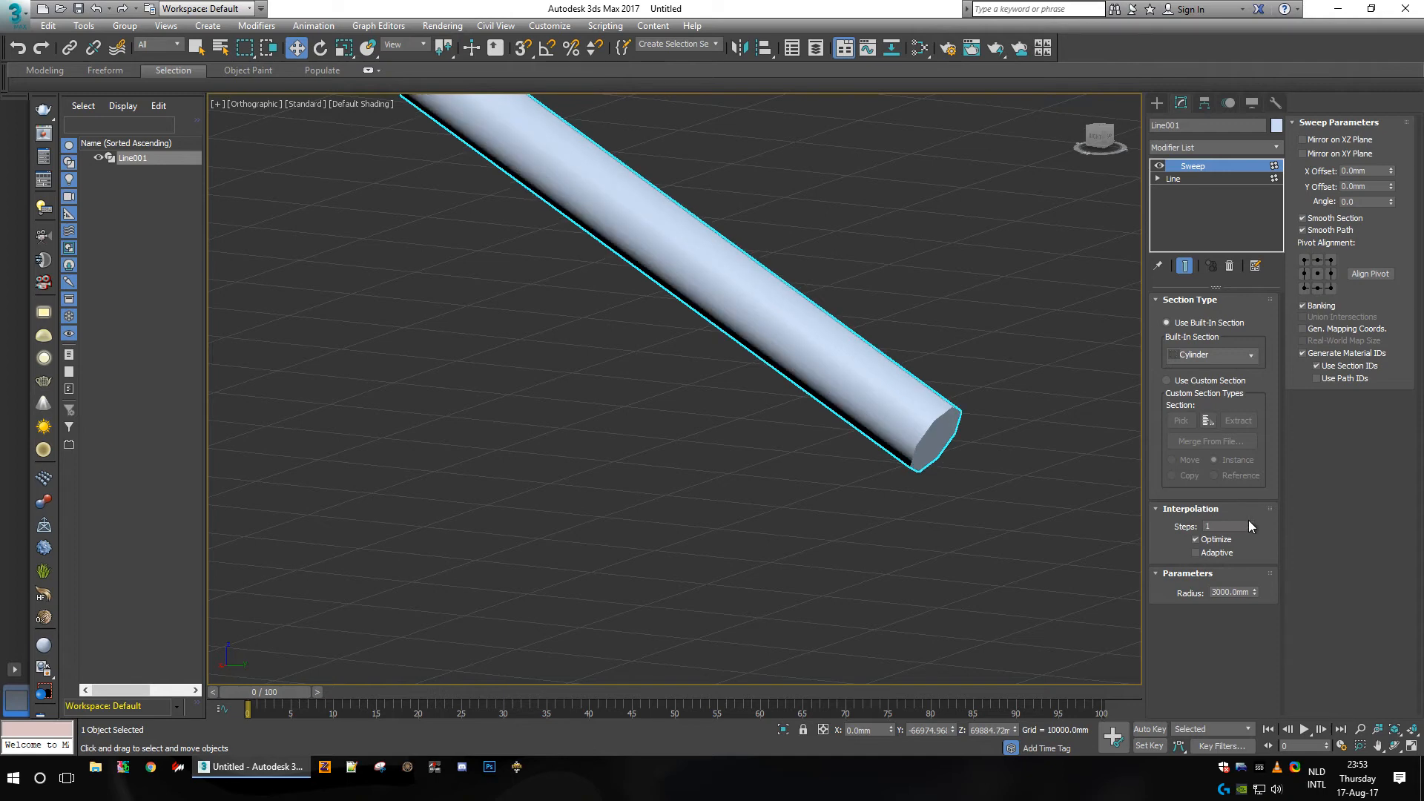
Step: Examine the whole swept line from several angles and distances
scroll(860, 475, down, 1)
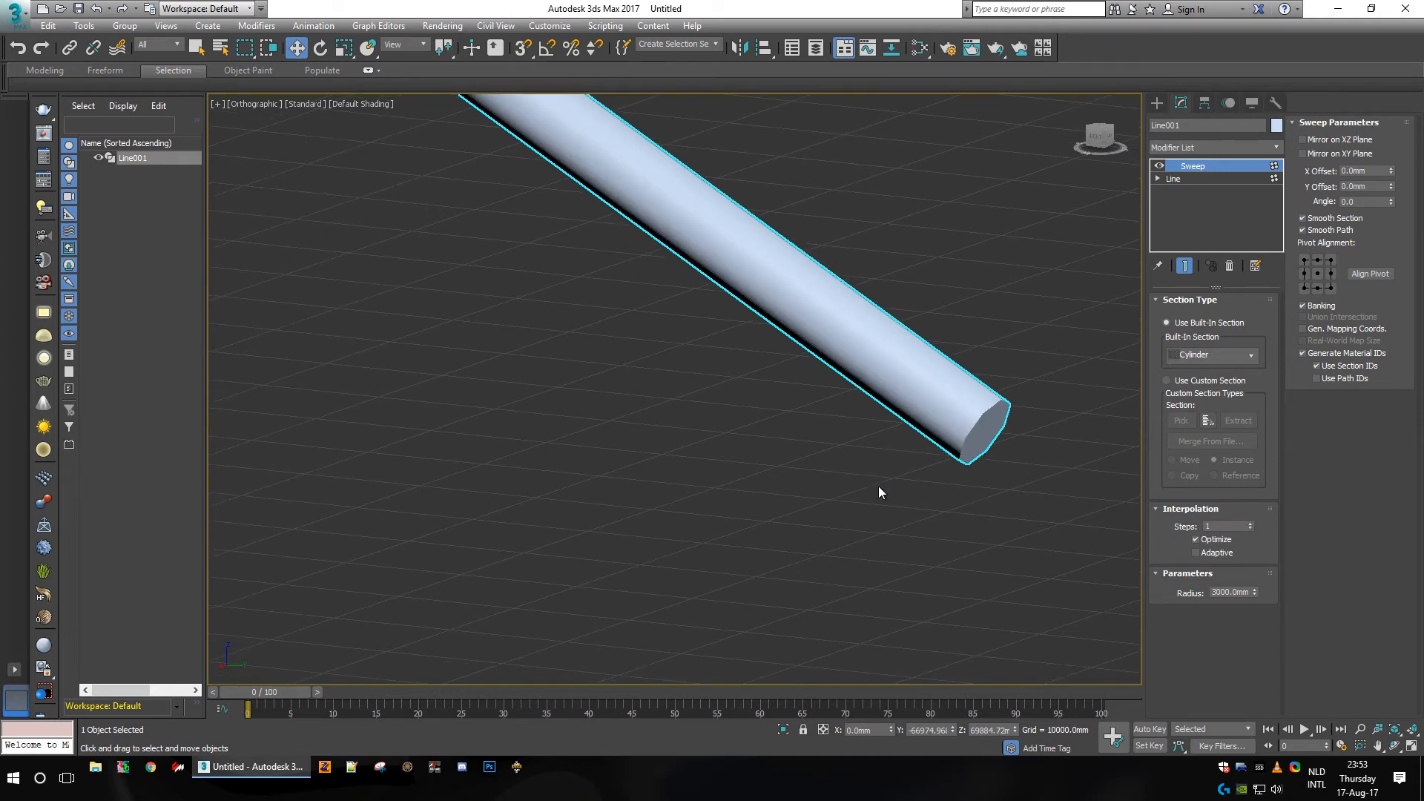
scroll(876, 497, down, 2)
scroll(820, 471, down, 2)
scroll(661, 416, down, 2)
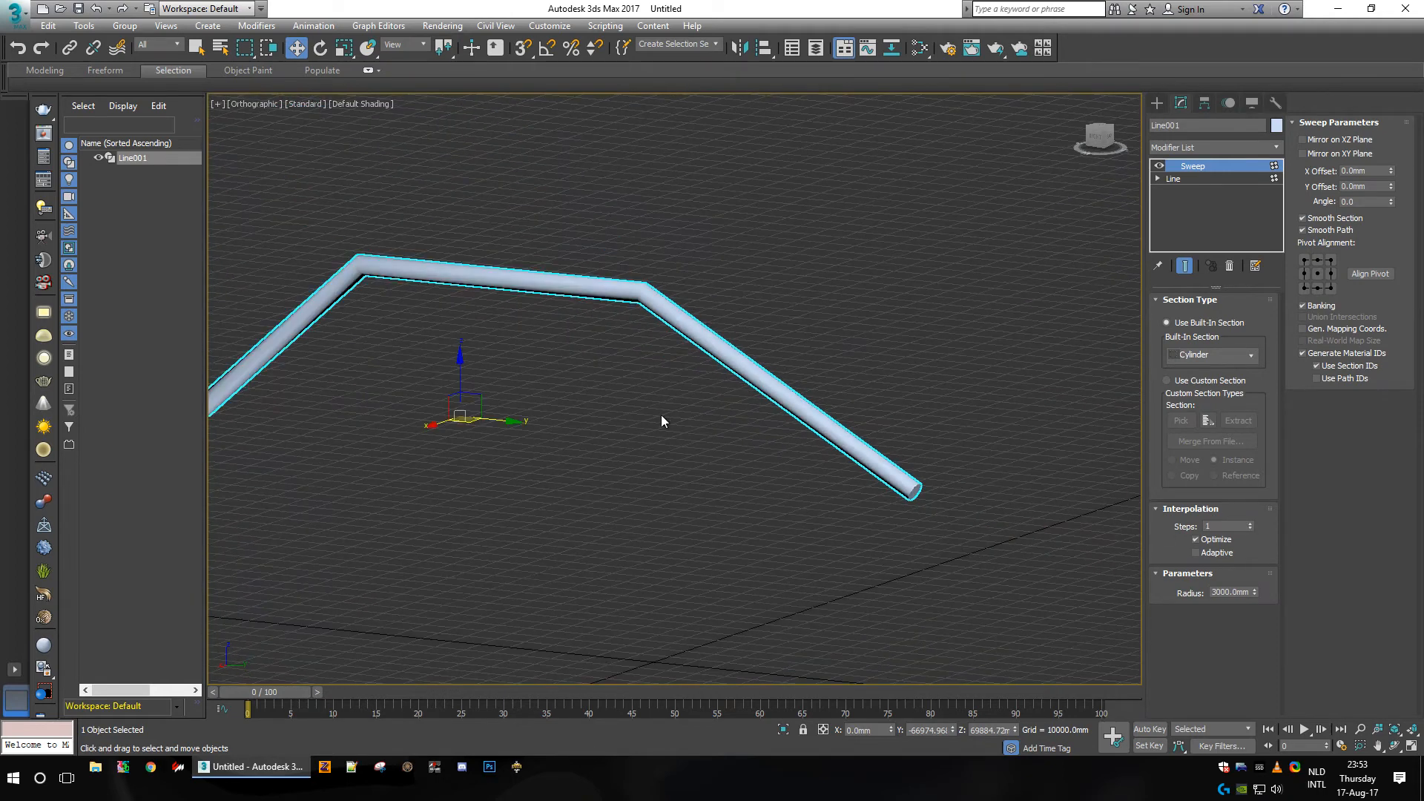
middle_drag(661, 416, 755, 471)
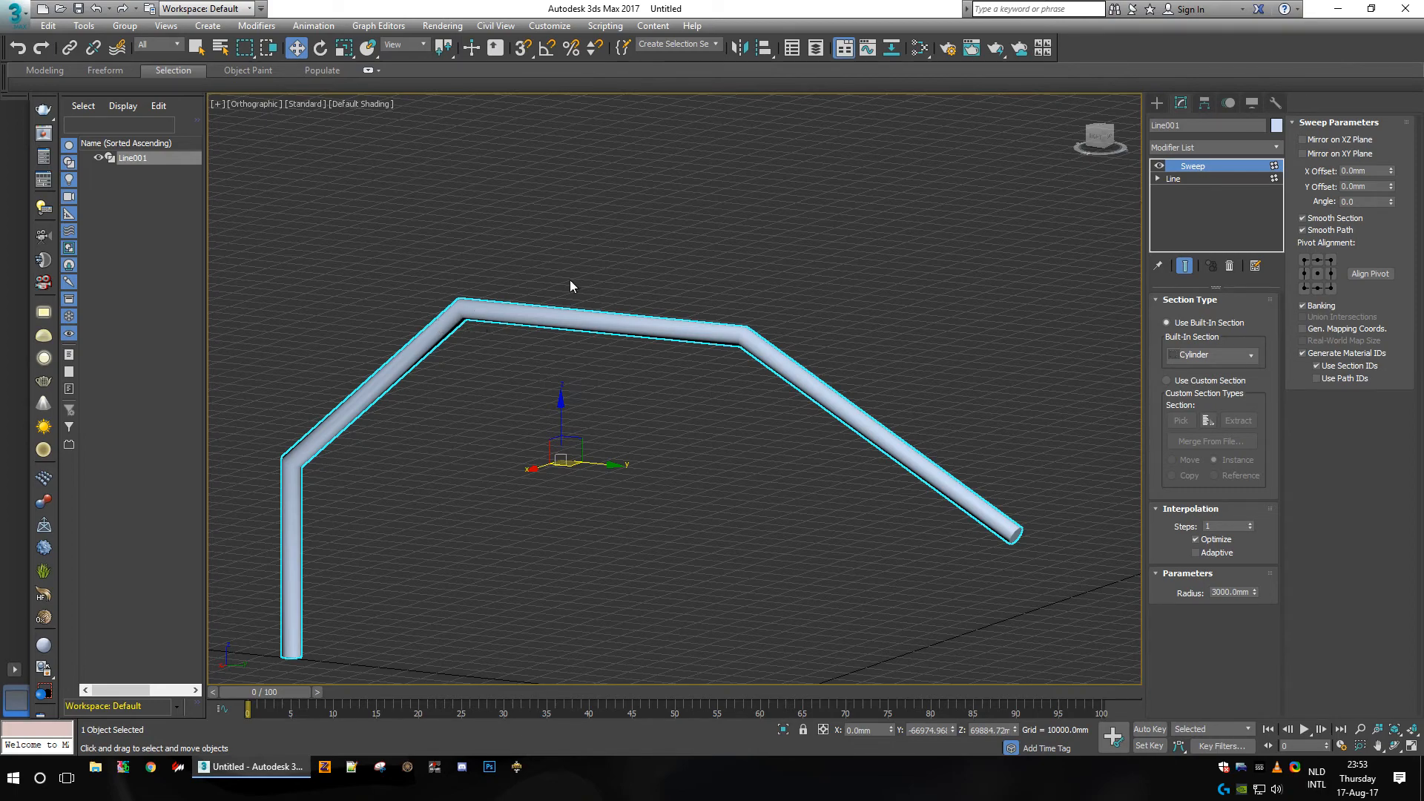
drag(1099, 146, 985, 222)
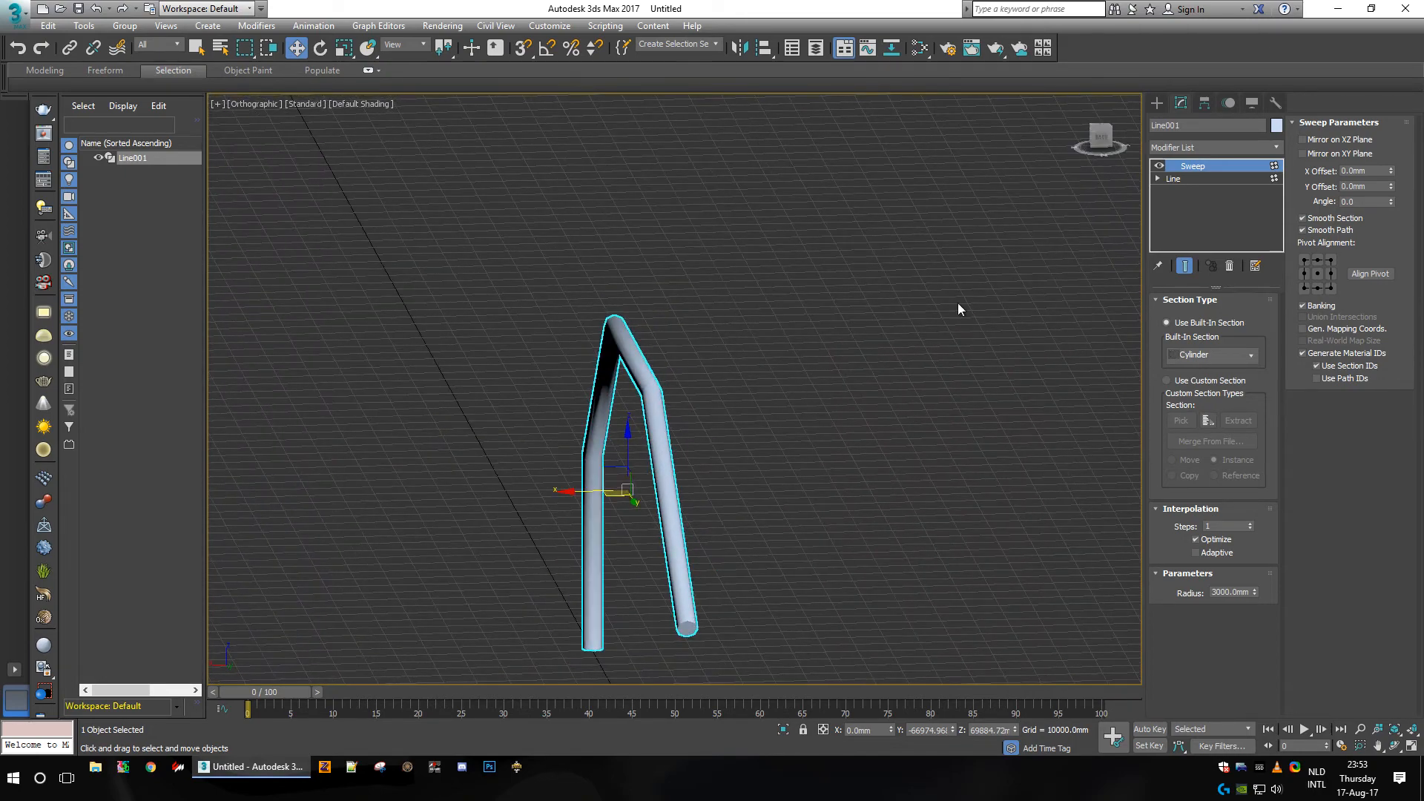
click(1098, 138)
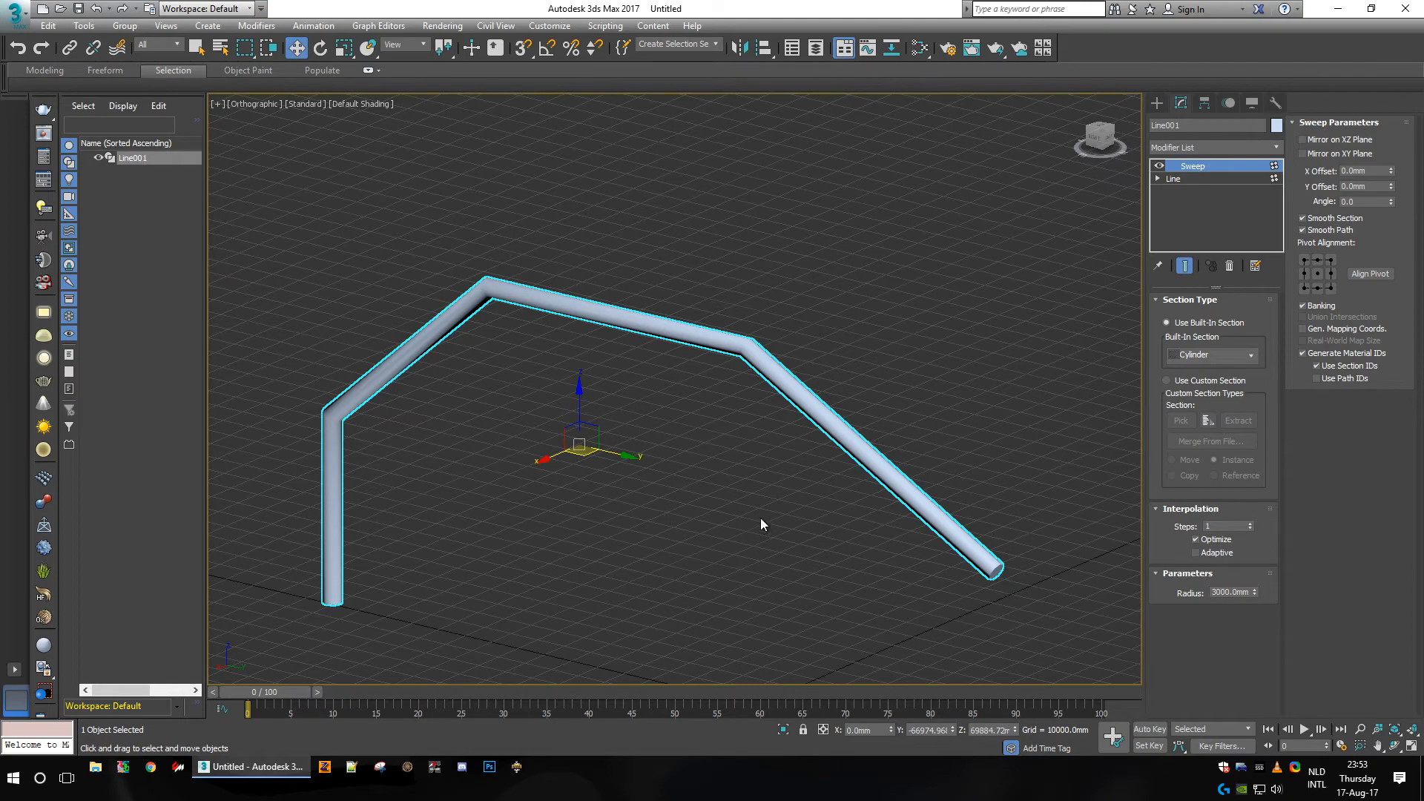
scroll(705, 355, up, 3)
scroll(742, 403, down, 3)
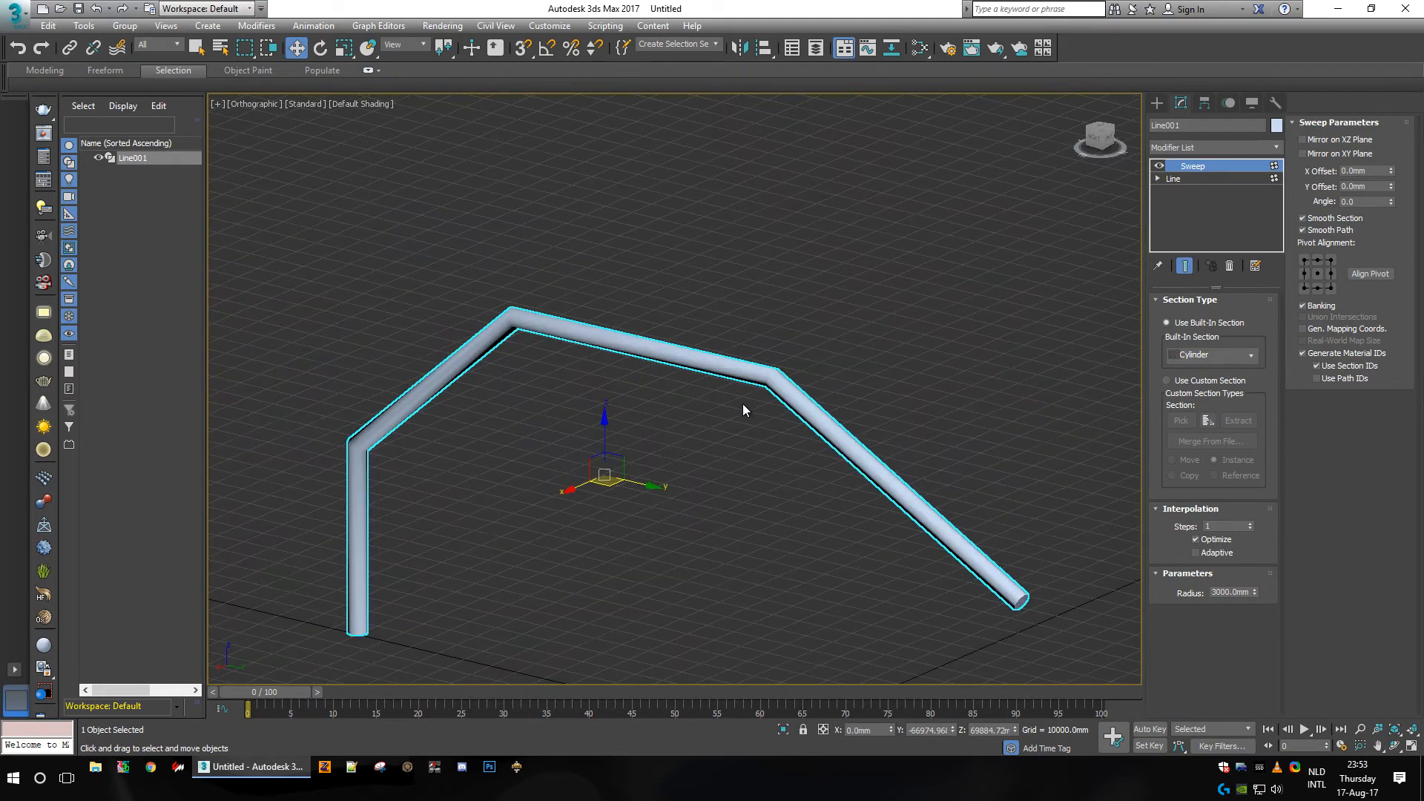
drag(1096, 150, 1094, 152)
scroll(832, 390, down, 3)
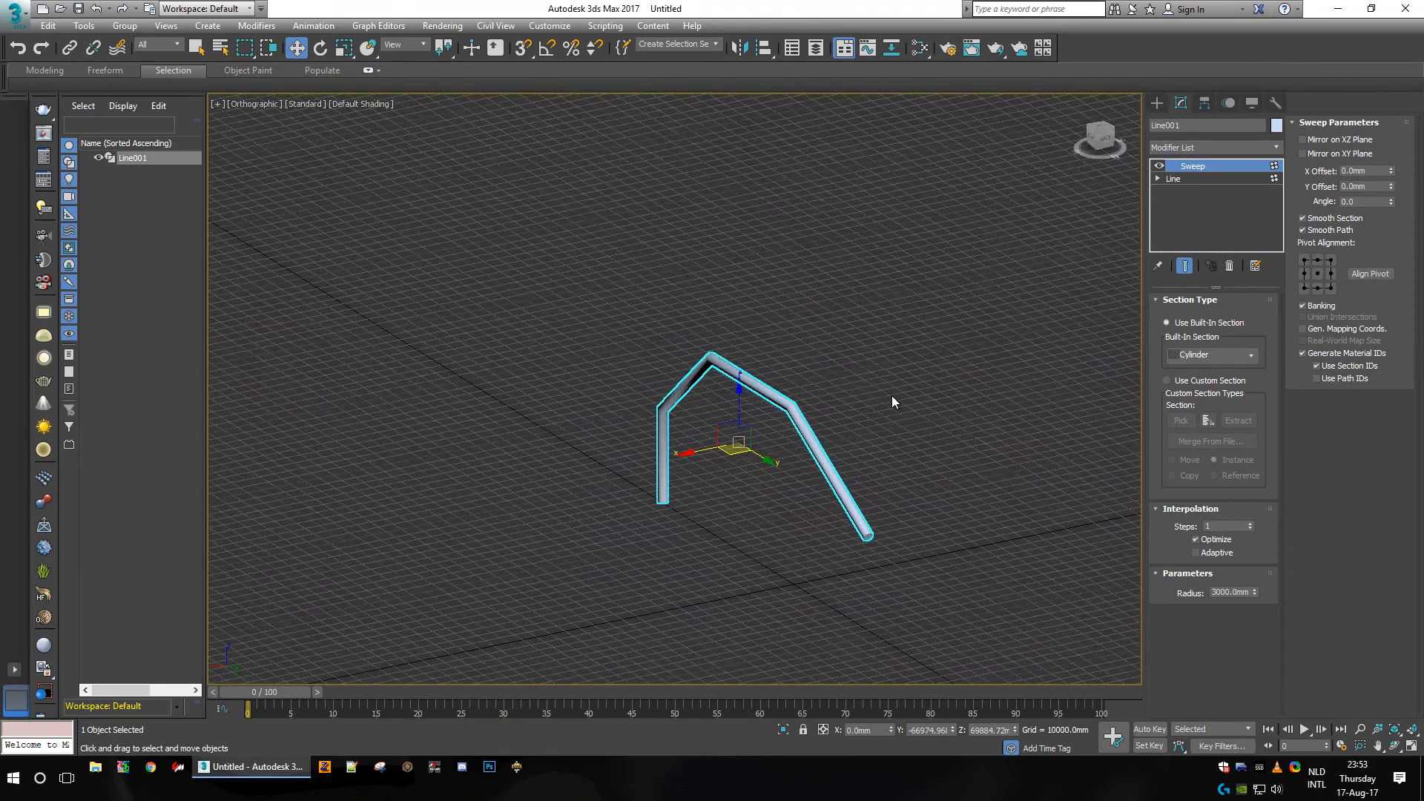
middle_drag(963, 429, 910, 449)
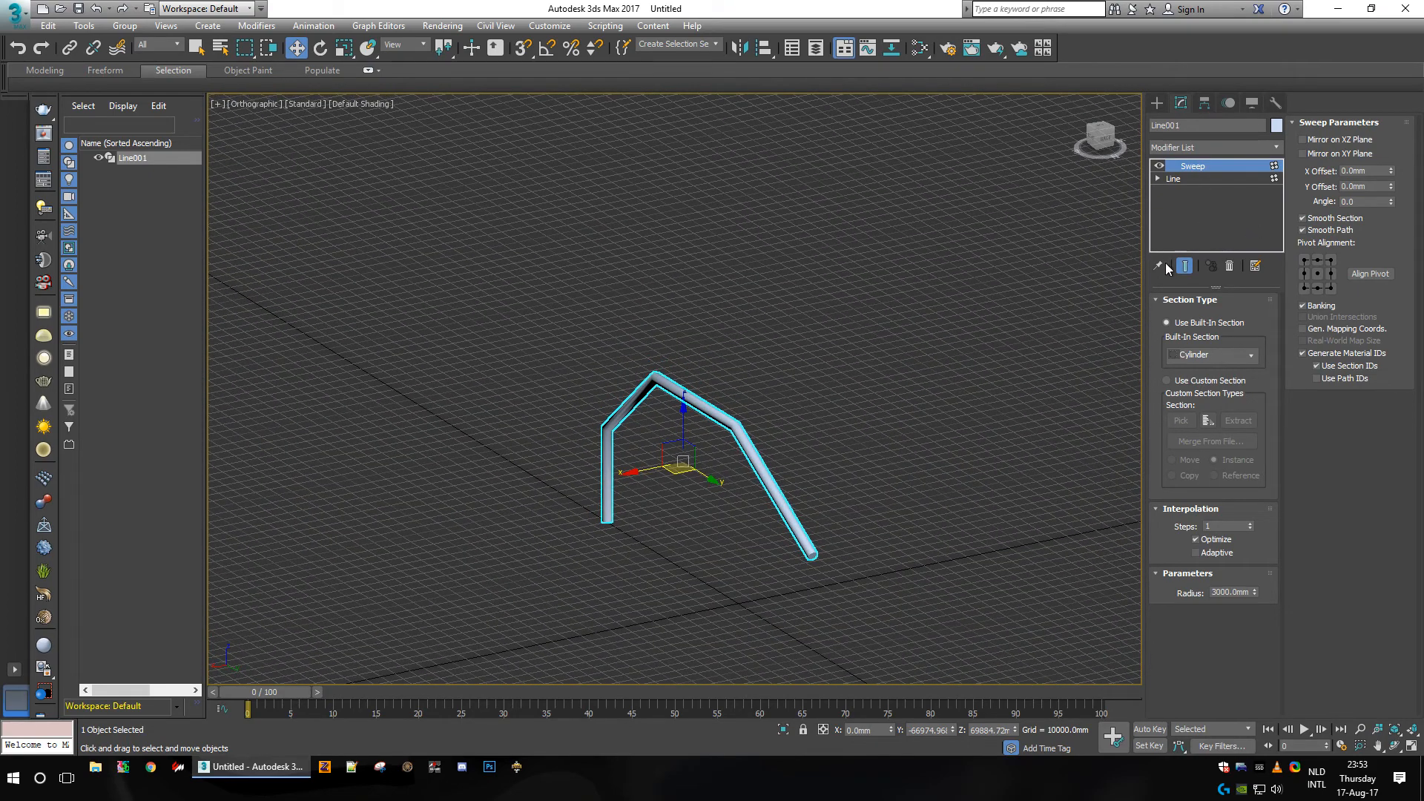
Step: Return to the Line's vertex level and lower the fourth vertex slightly in the Right view
click(1212, 178)
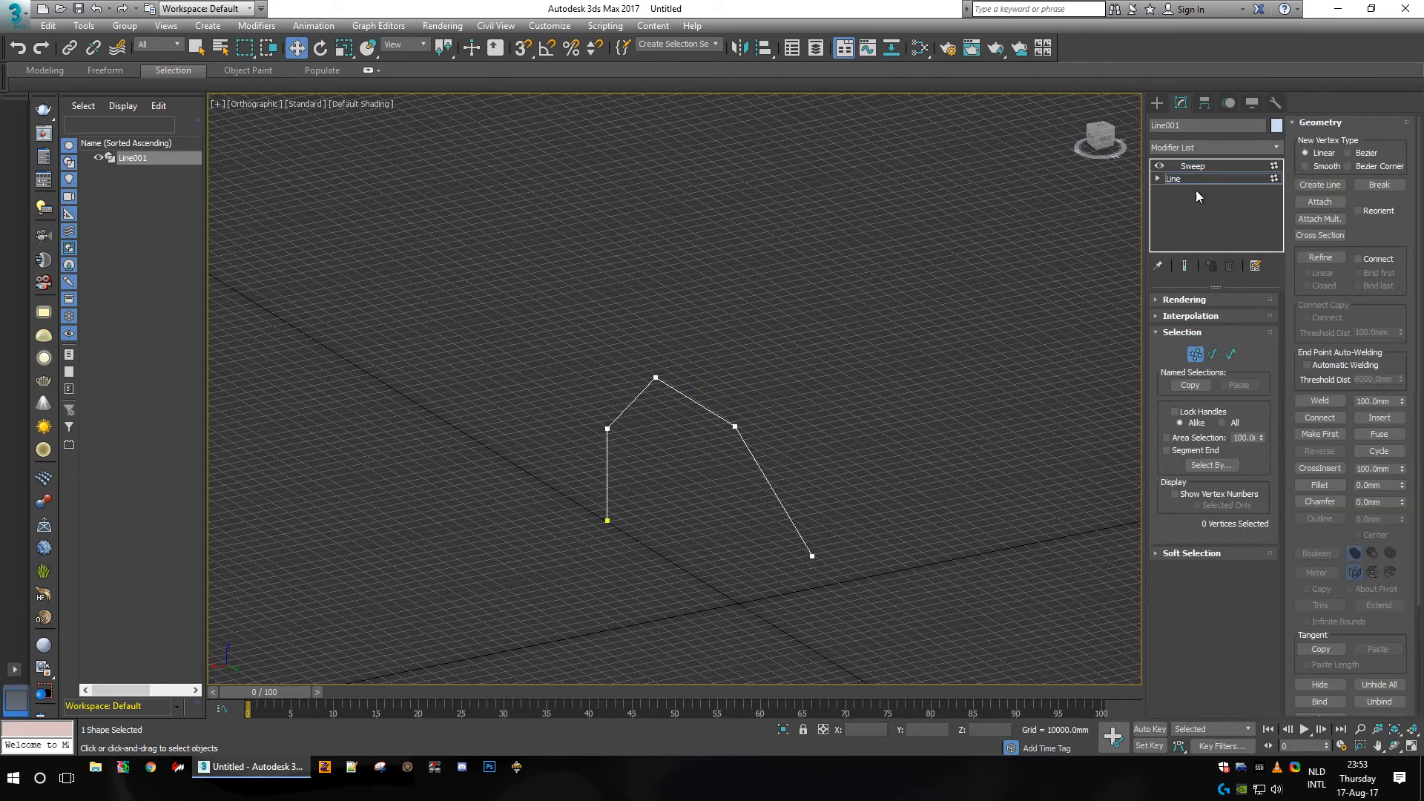
click(1094, 136)
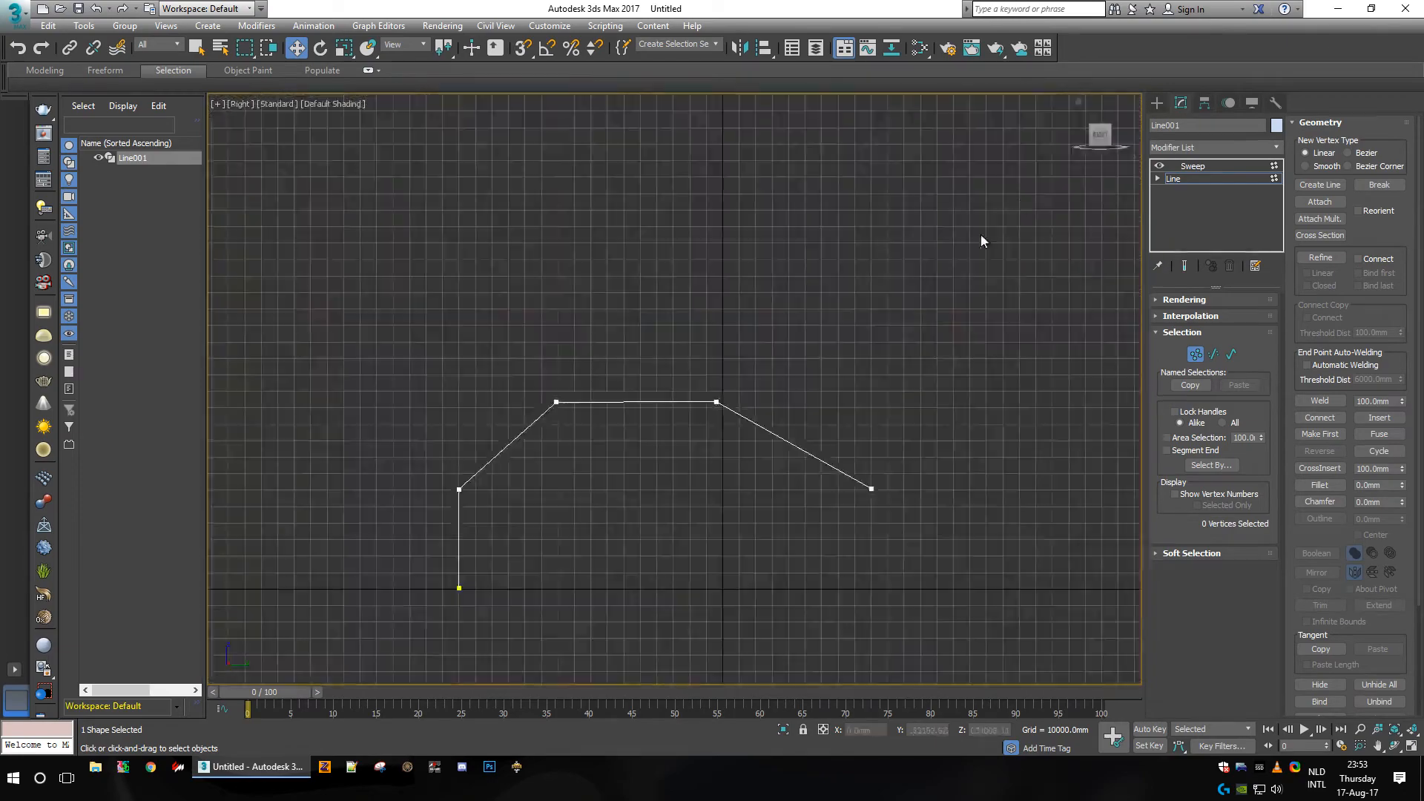
click(715, 402)
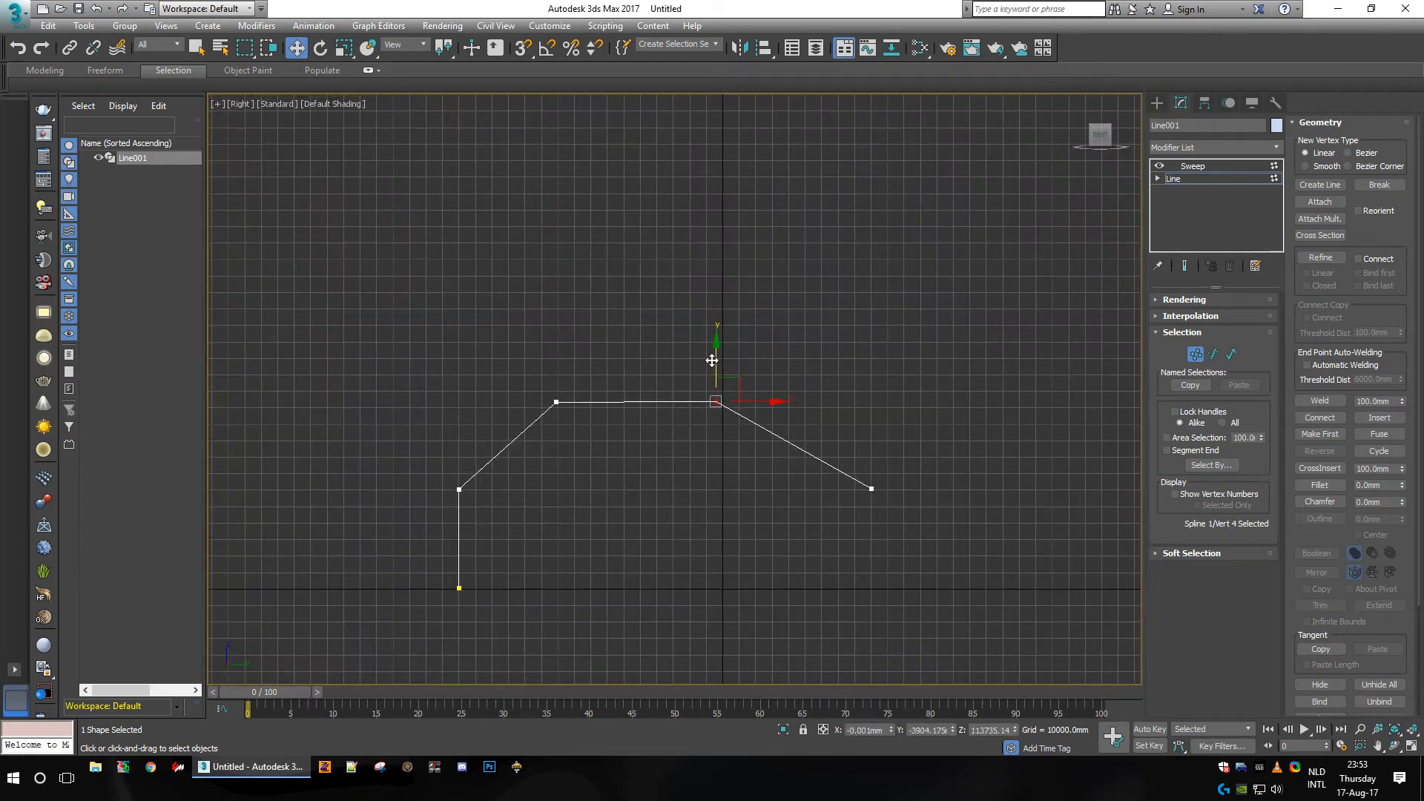
drag(716, 359, 725, 361)
Step: Select all four segments of the line and copy them about 146,500 mm along the negative X axis
drag(1093, 144, 1150, 300)
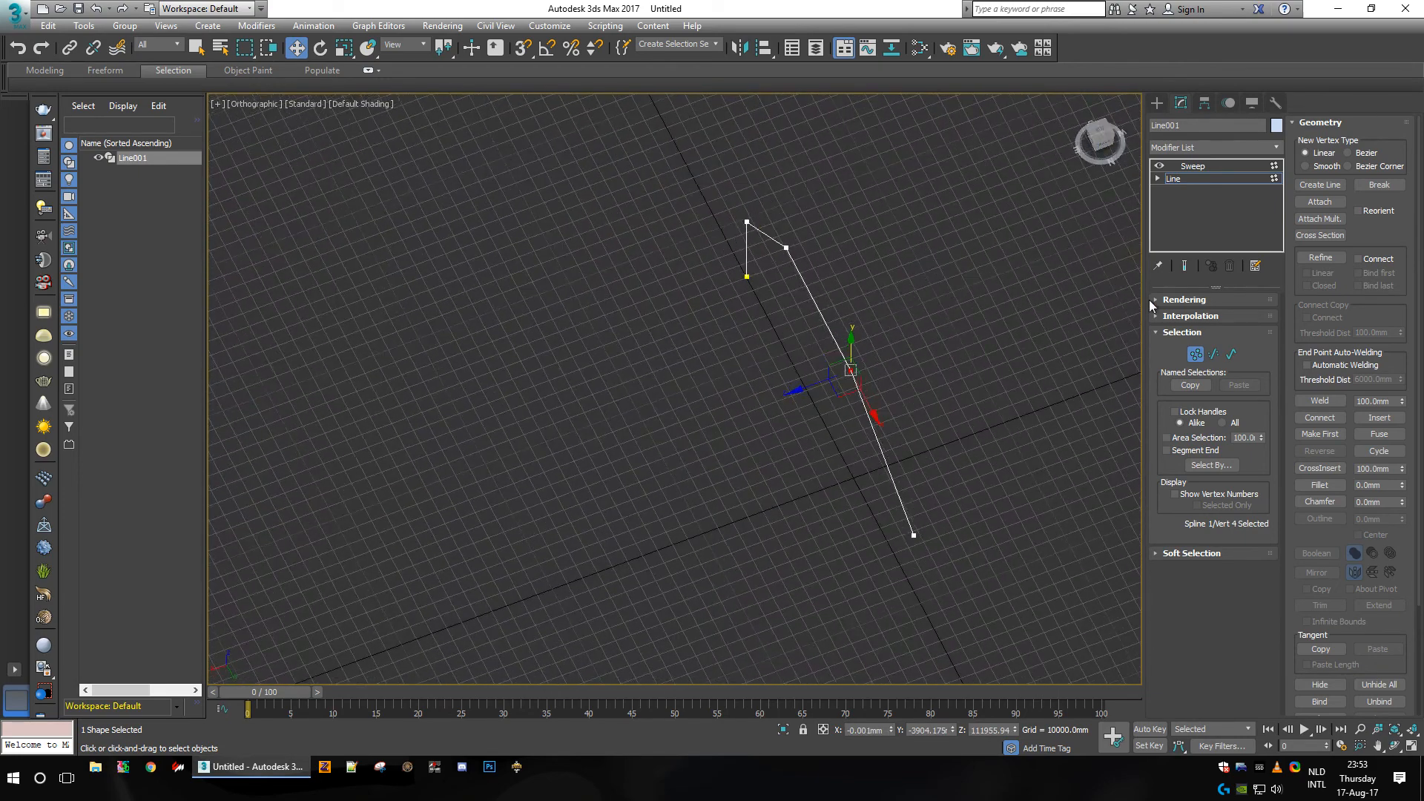
click(1215, 354)
key(ctrl+a)
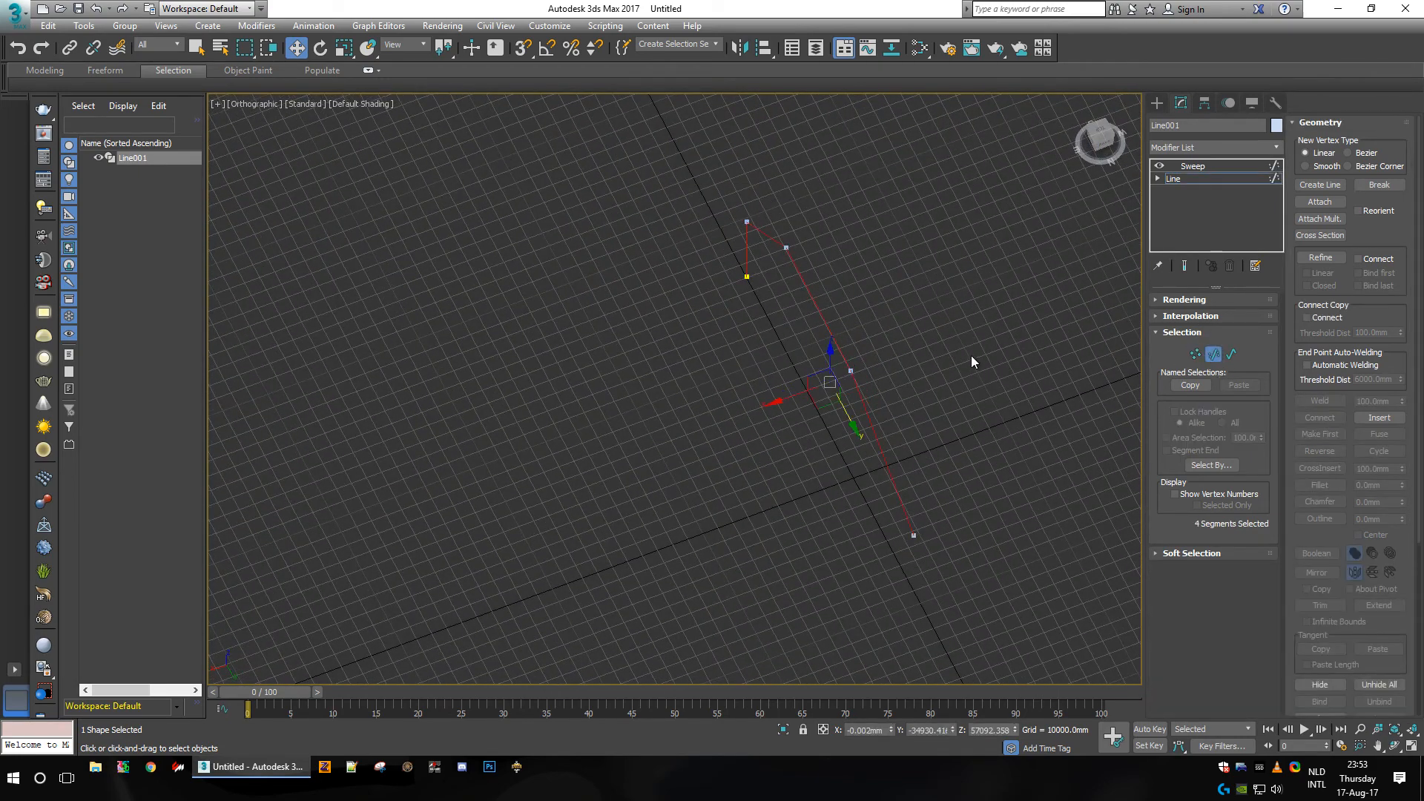
shift+drag(785, 396, 1006, 315)
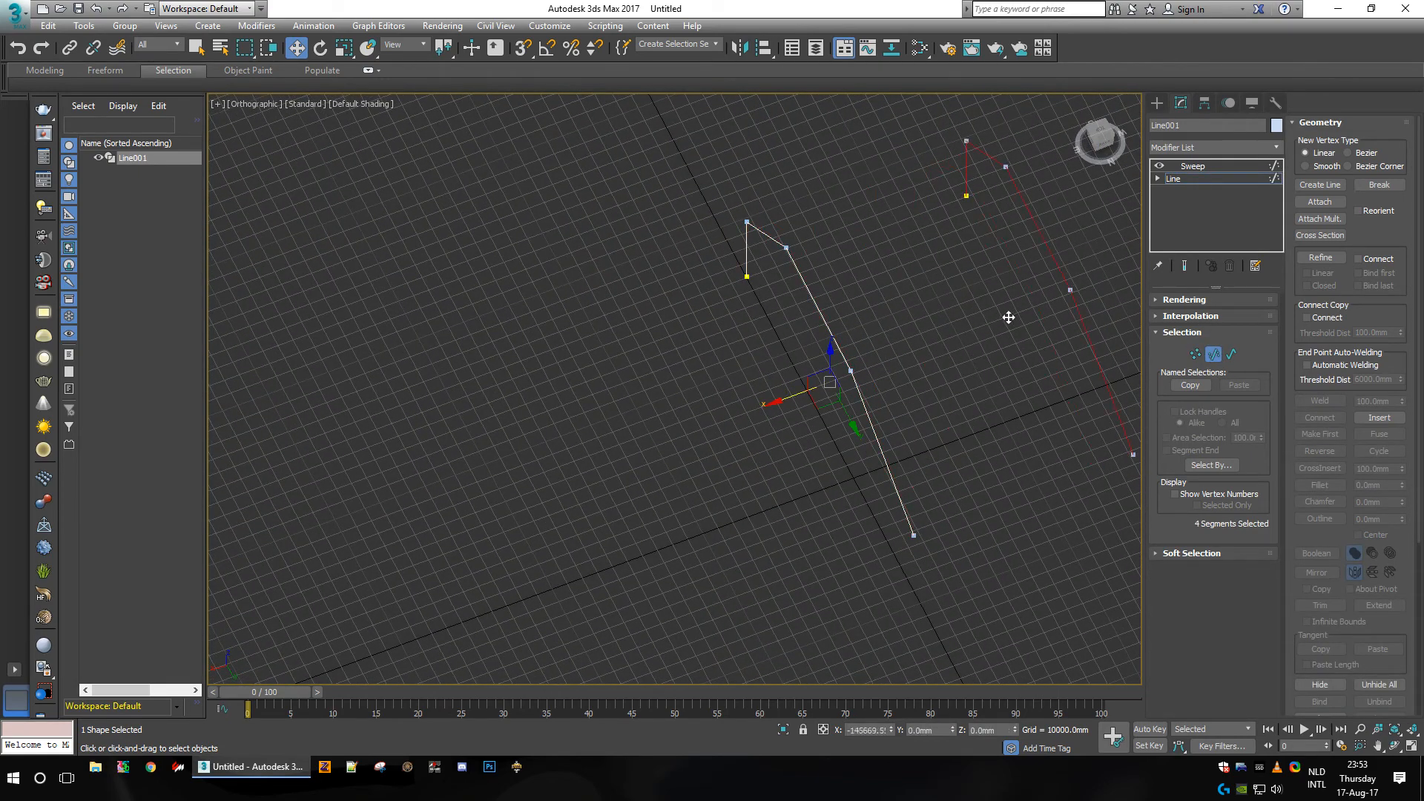
Step: Use Refine with Connect and Connect Only to join the fourth vertex of the original line to the matching vertex on the copy
middle_drag(1018, 390, 883, 466)
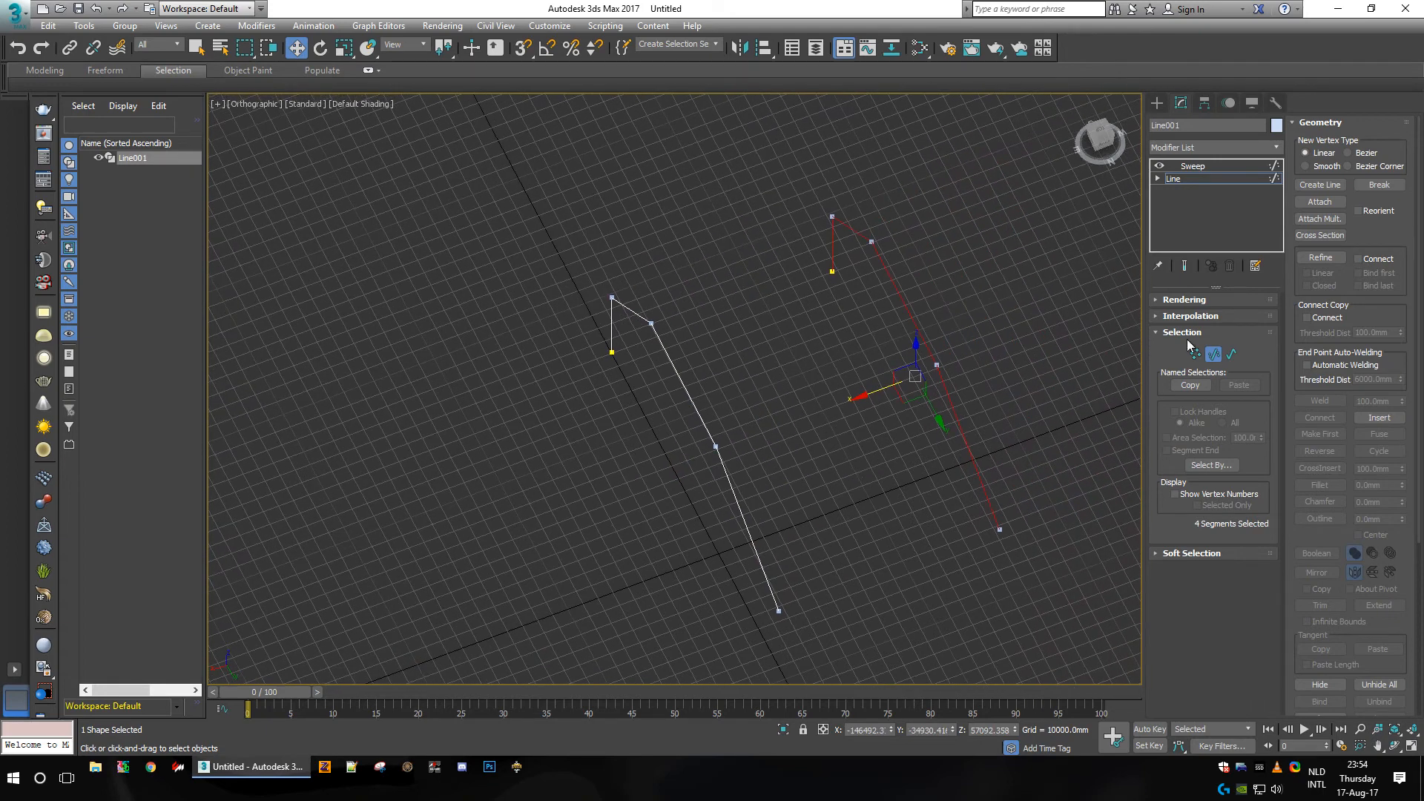
click(1359, 259)
click(1321, 258)
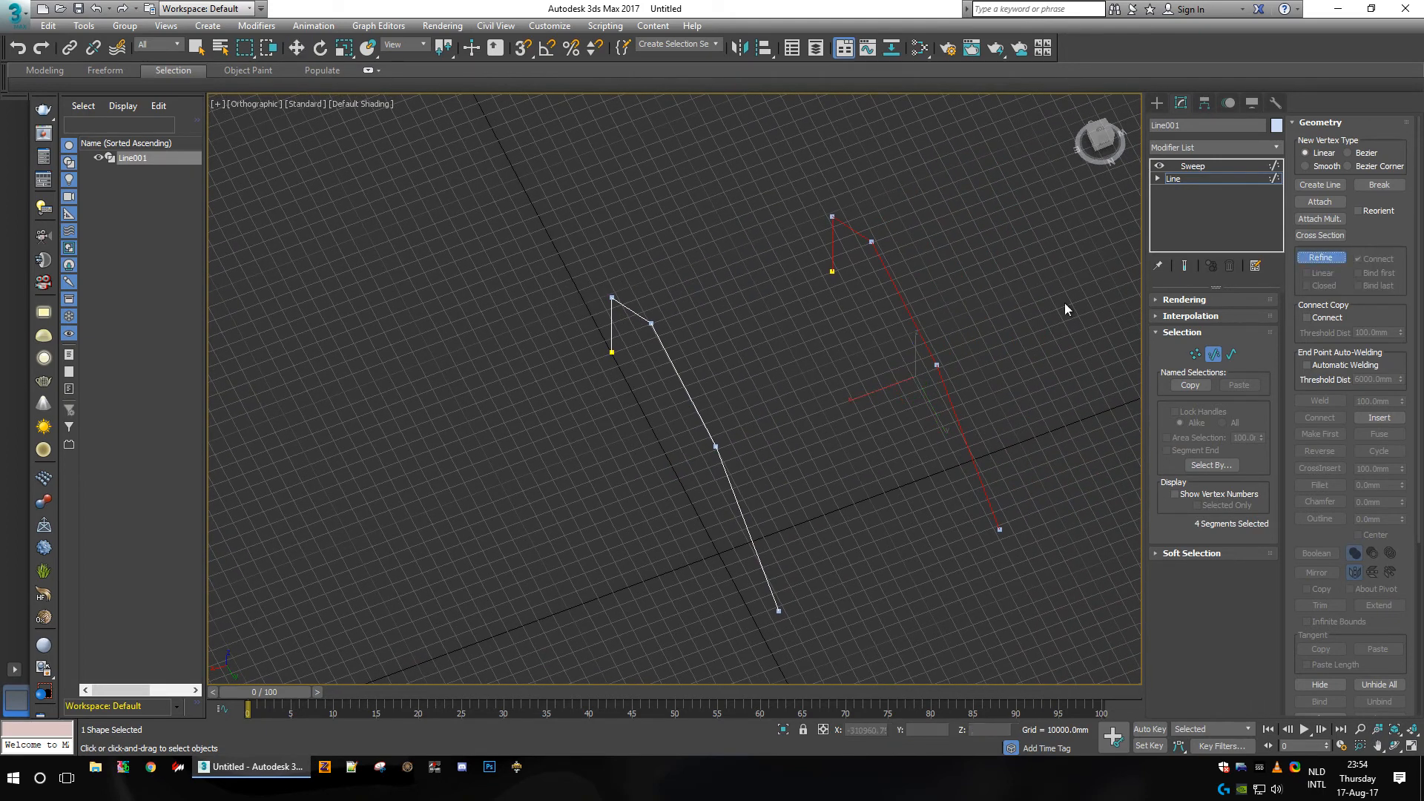
click(717, 446)
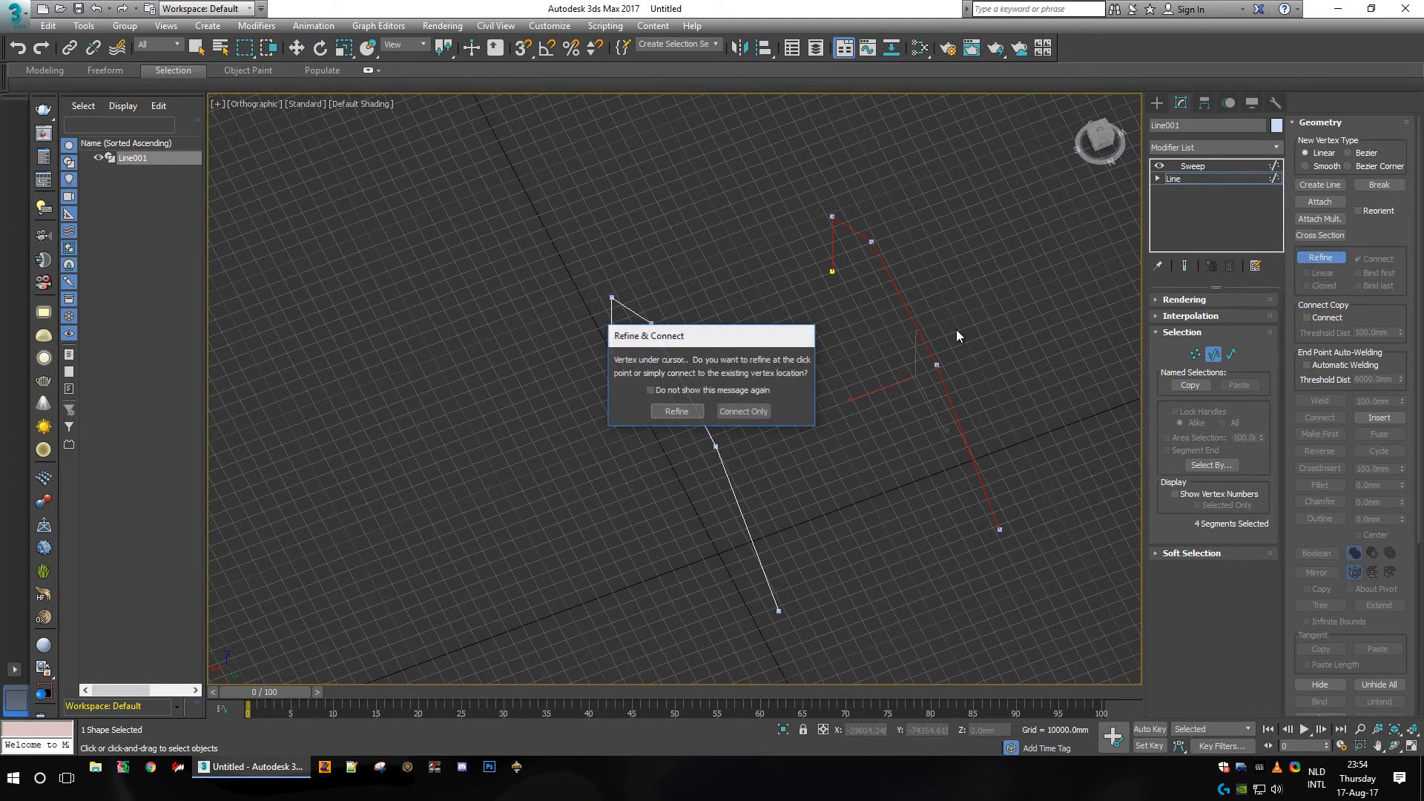
click(758, 414)
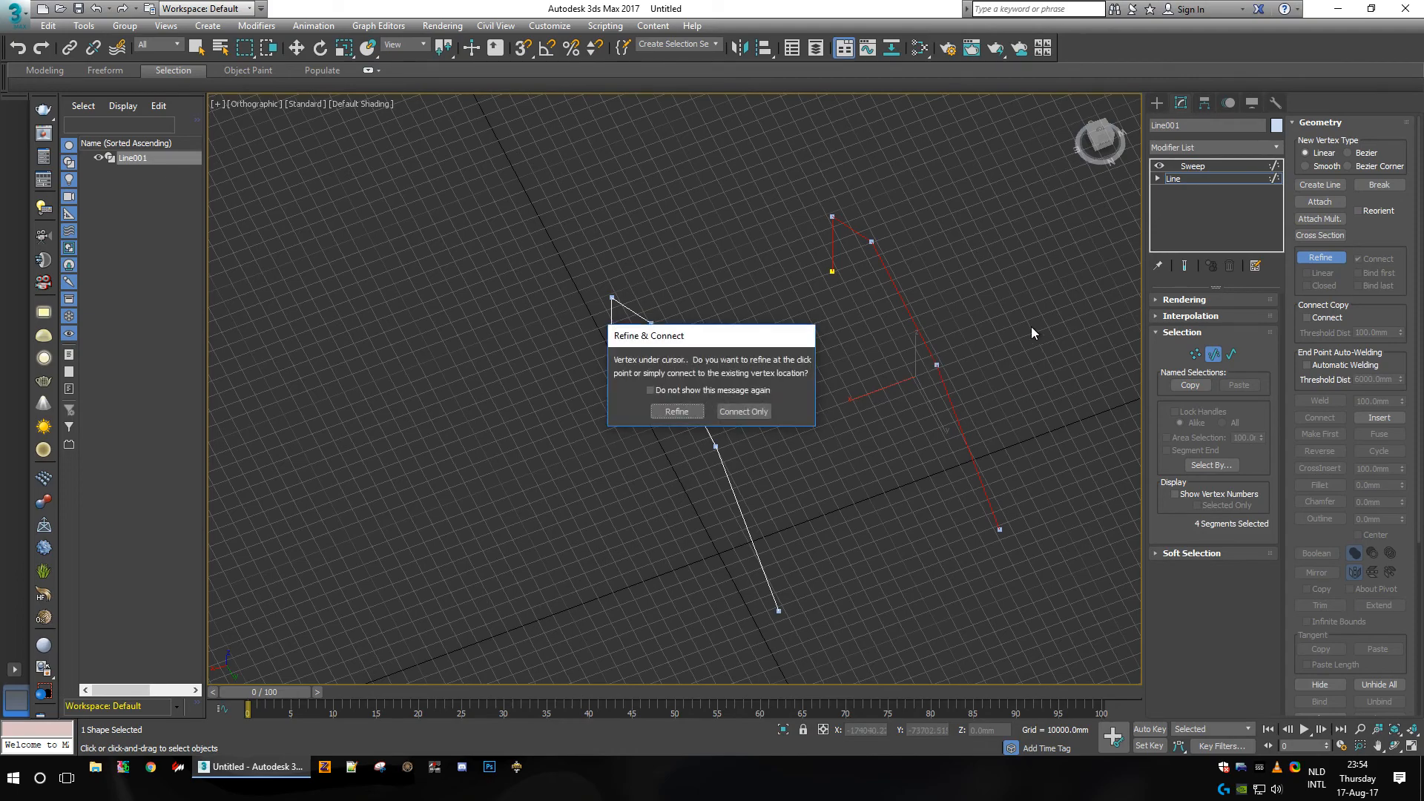
click(765, 411)
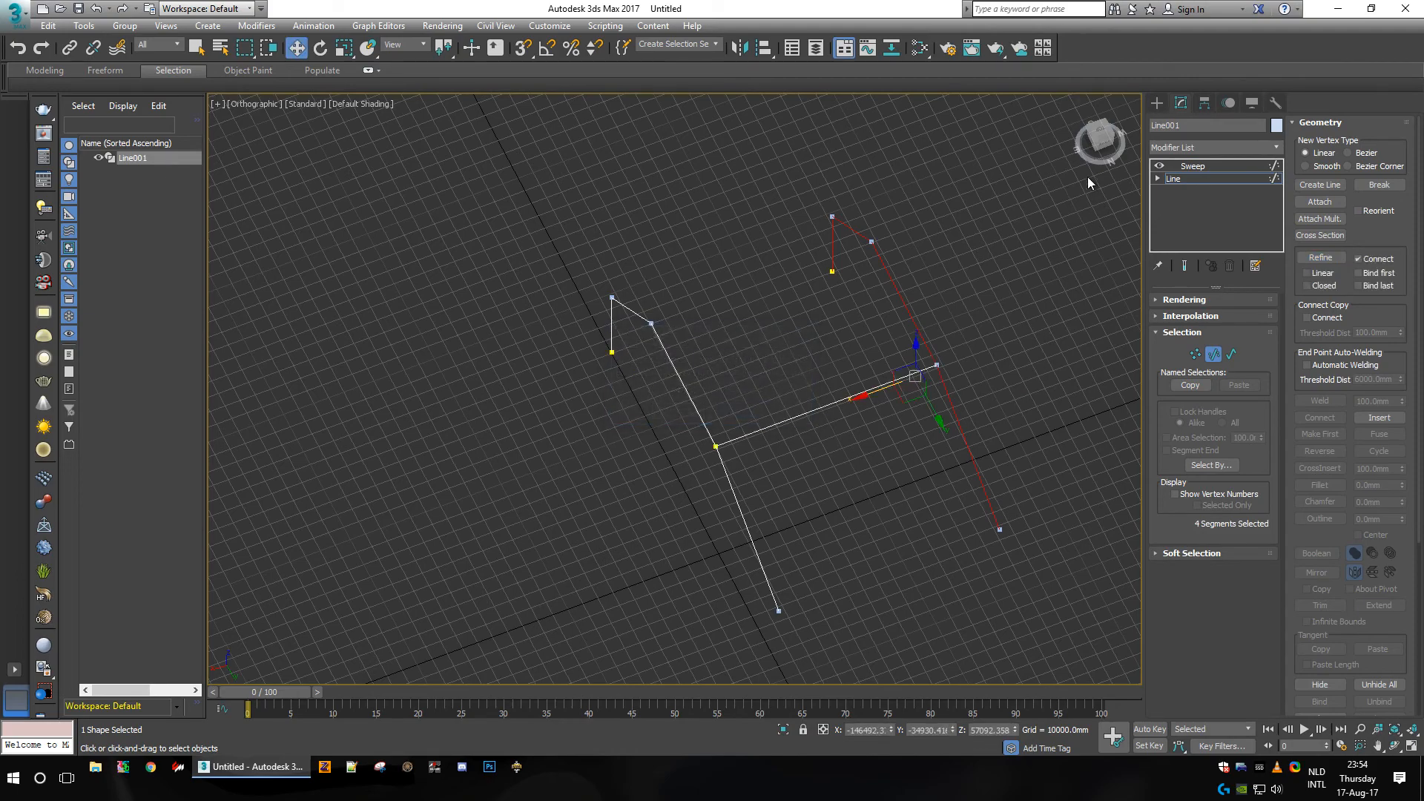
Step: Leave segment editing, return to the Sweep modifier to show the connected splines as tubes, and deselect the object
mouse_move(1098, 143)
mouse_down()
mouse_move(1083, 146)
mouse_move(1095, 147)
mouse_up()
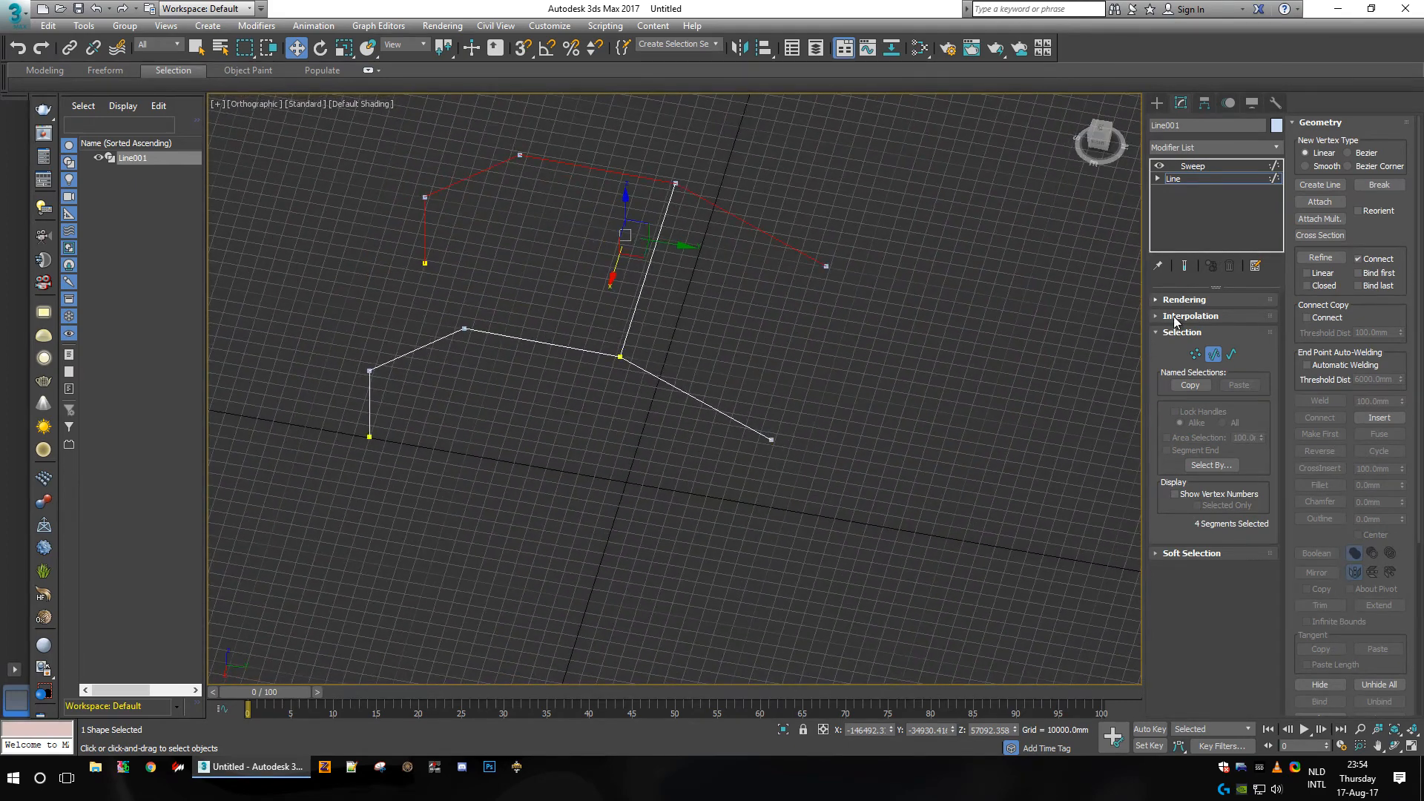
drag(938, 312, 641, 481)
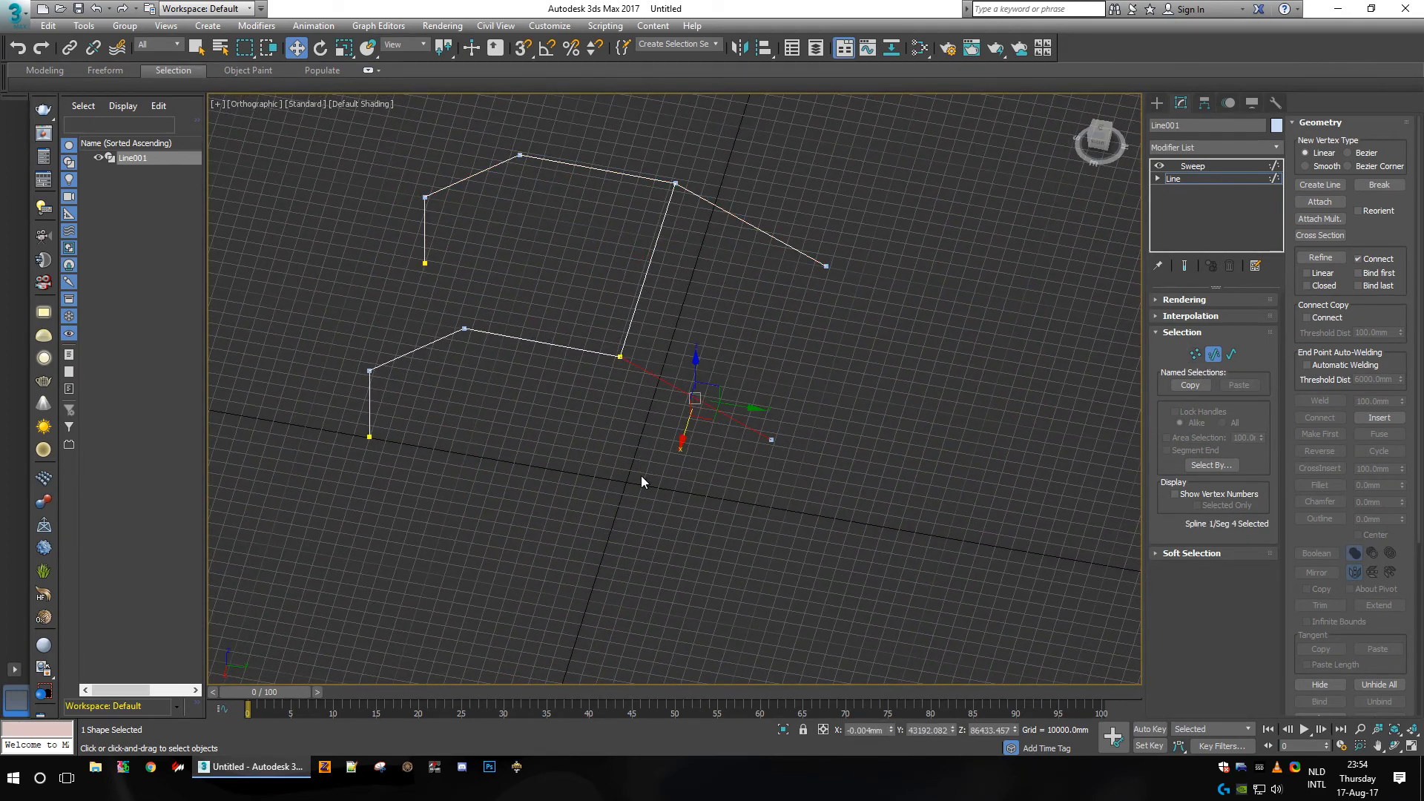
click(1213, 355)
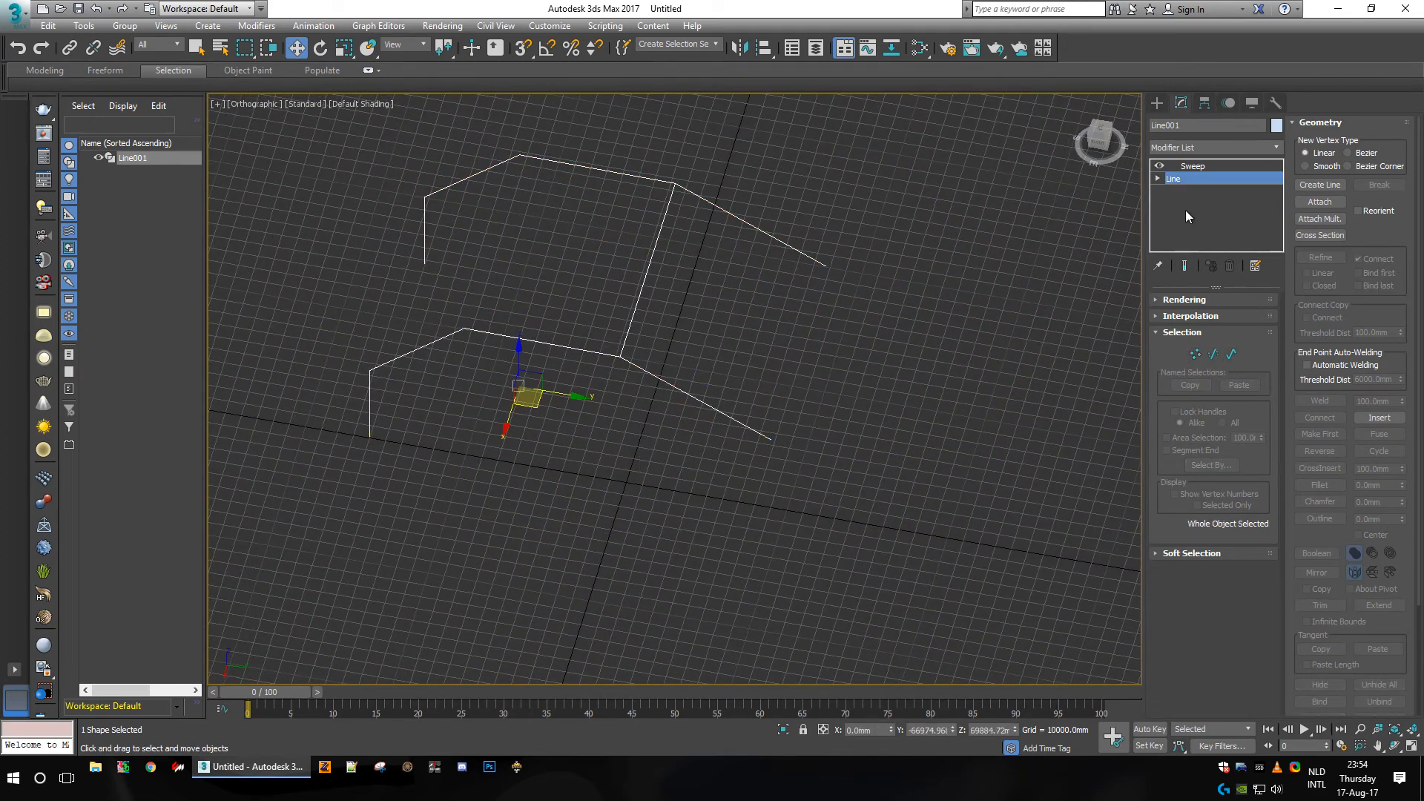
click(1196, 165)
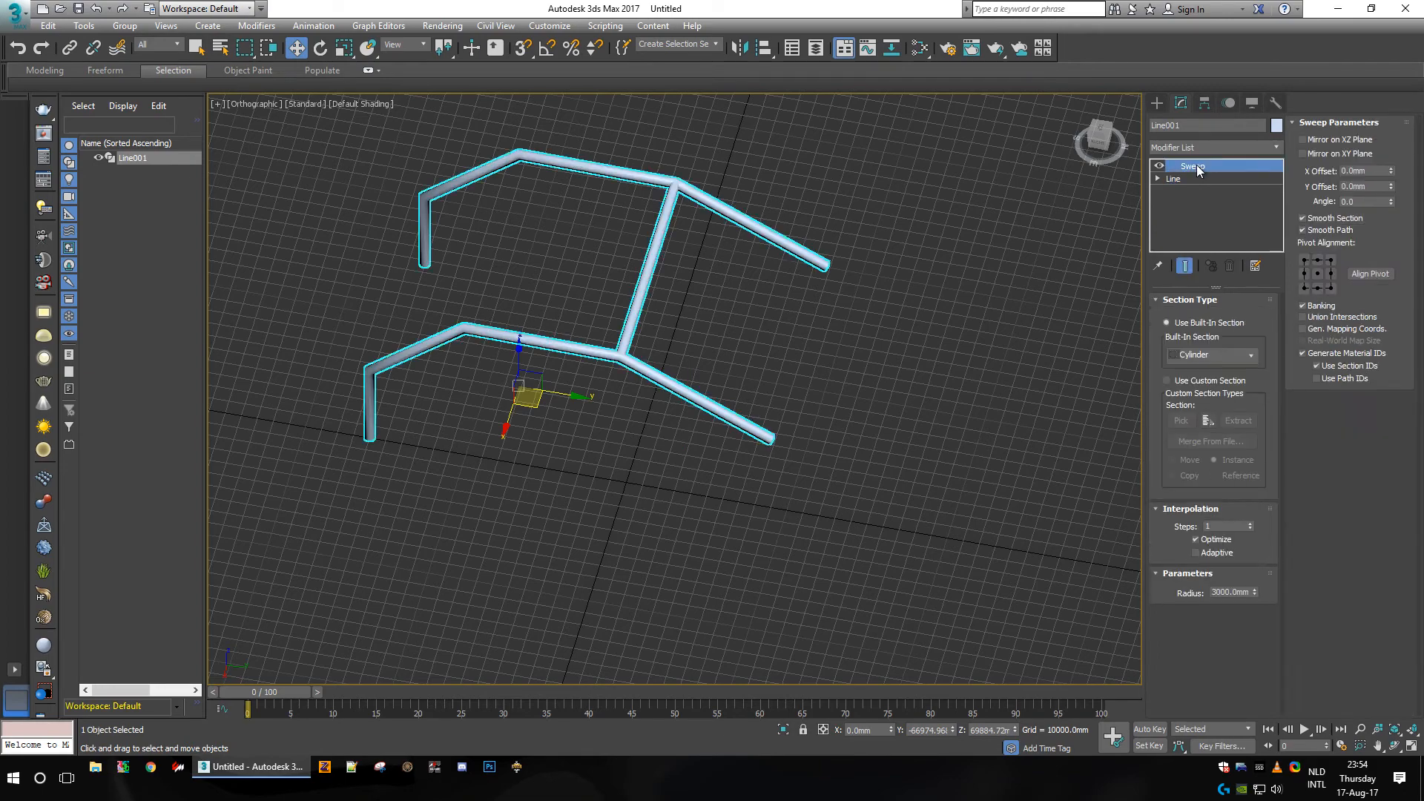
click(905, 379)
Step: Examine the joints where the crossbar meets the two swept frames, close up and from several angles
click(1096, 141)
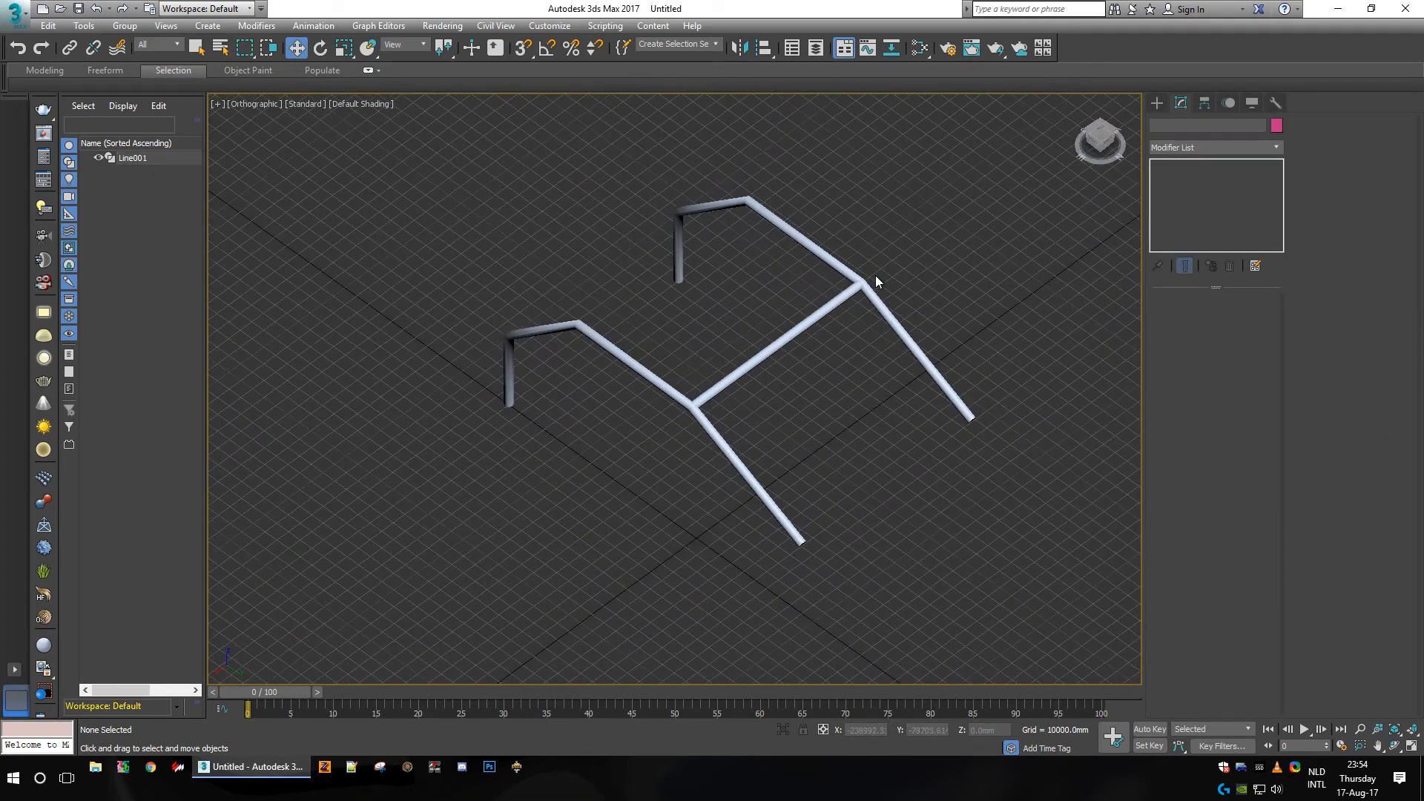
scroll(696, 333, up, 5)
scroll(816, 292, up, 3)
scroll(822, 297, down, 3)
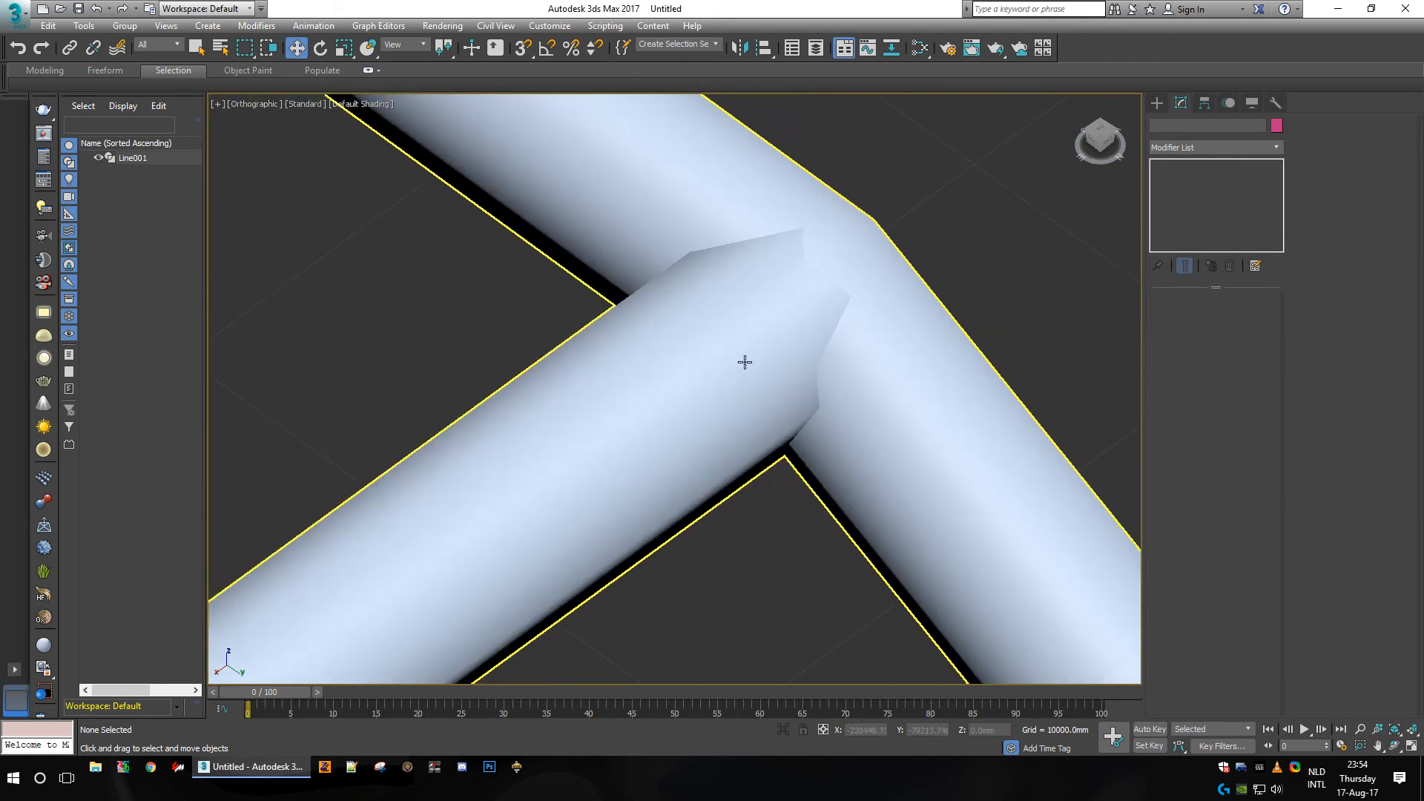
scroll(762, 347, down, 2)
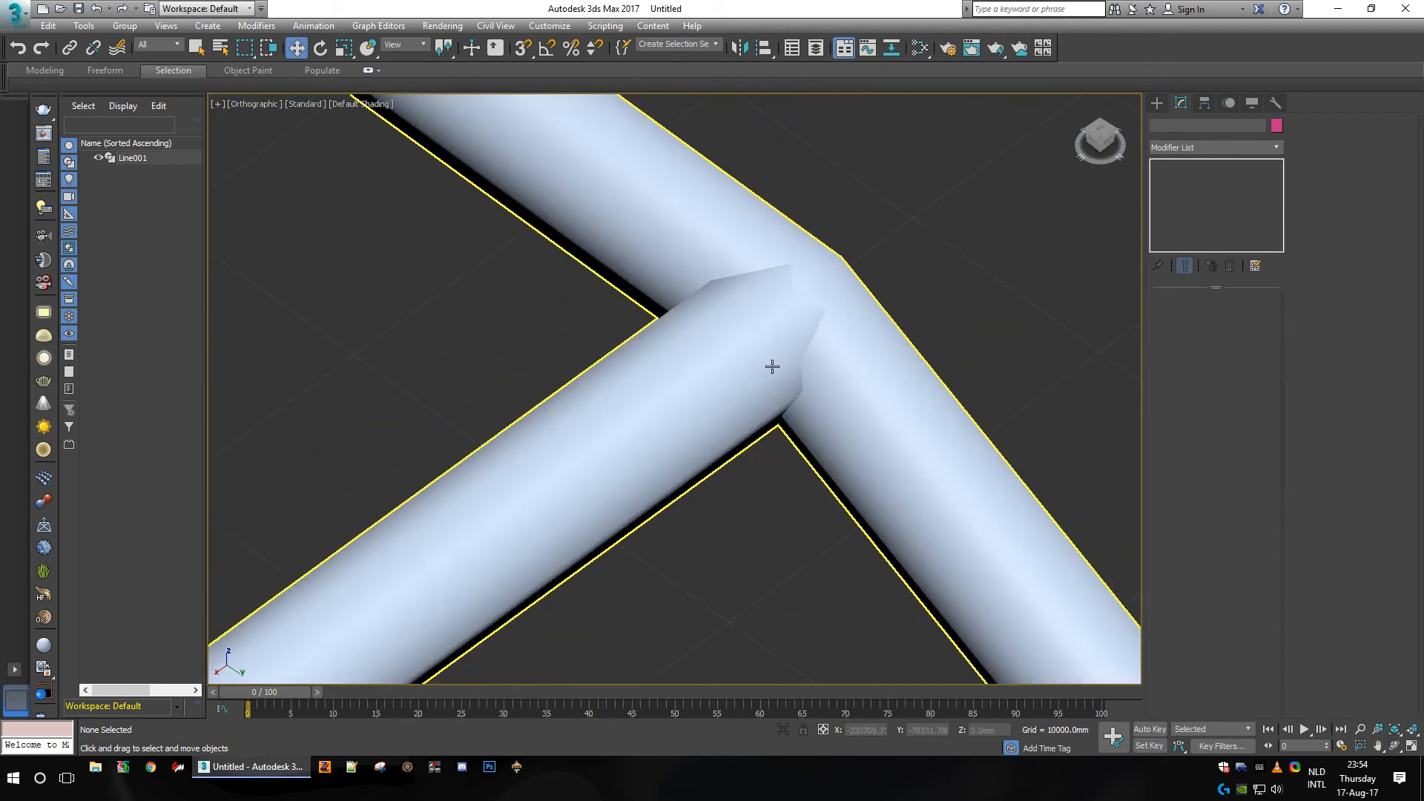
scroll(756, 356, down, 2)
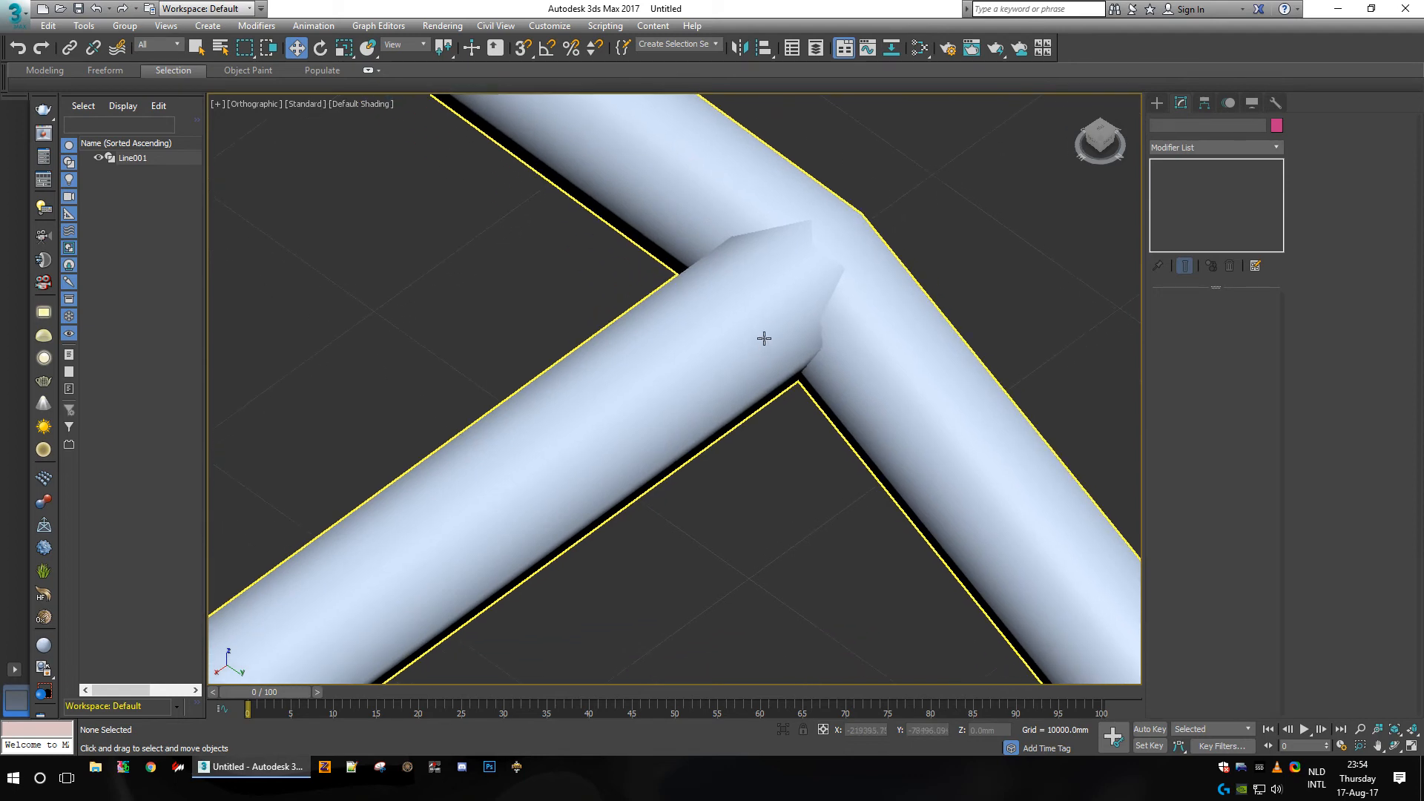
scroll(749, 341, down, 5)
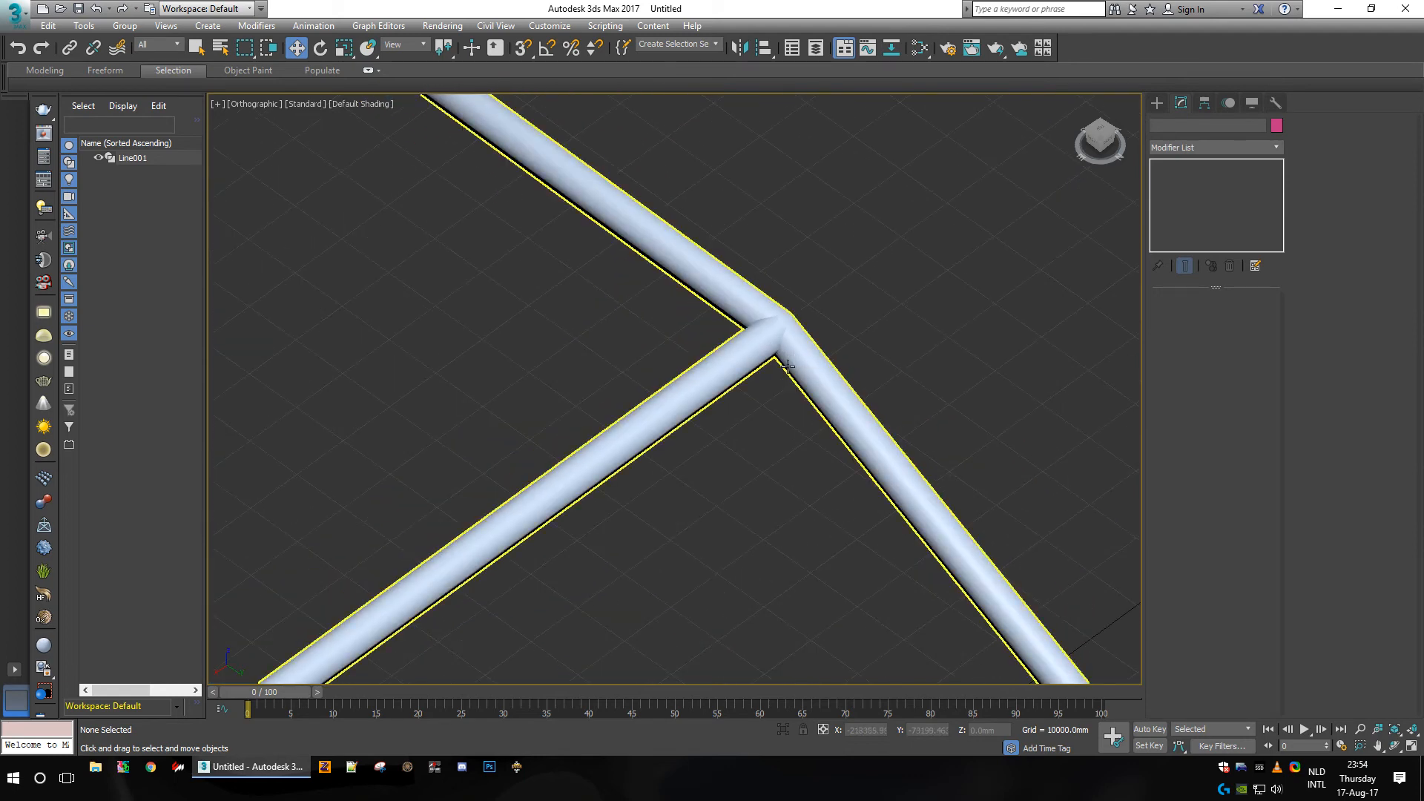
scroll(785, 338, up, 5)
scroll(785, 338, down, 8)
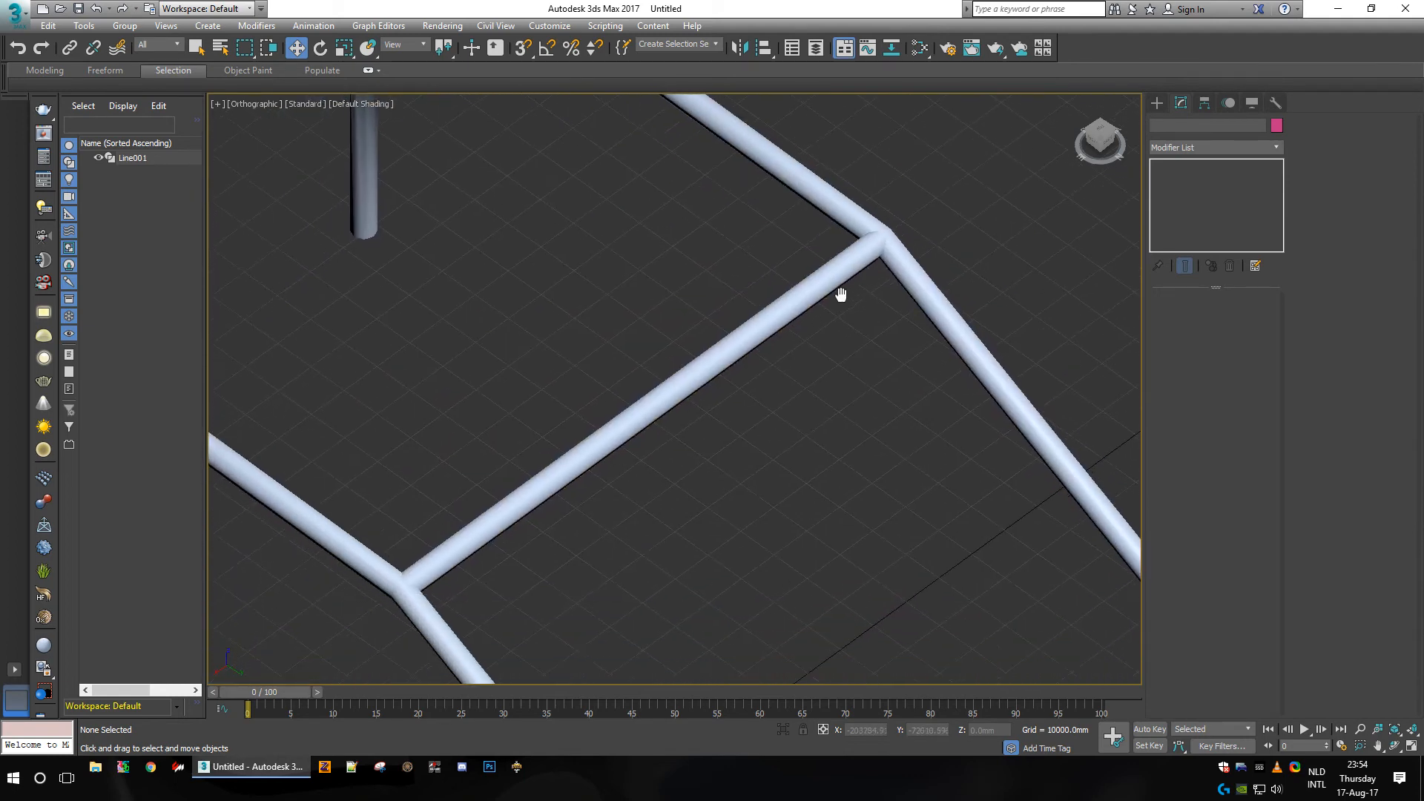
mouse_move(1099, 142)
mouse_down()
mouse_move(1122, 146)
mouse_move(1096, 138)
mouse_up()
scroll(785, 264, up, 8)
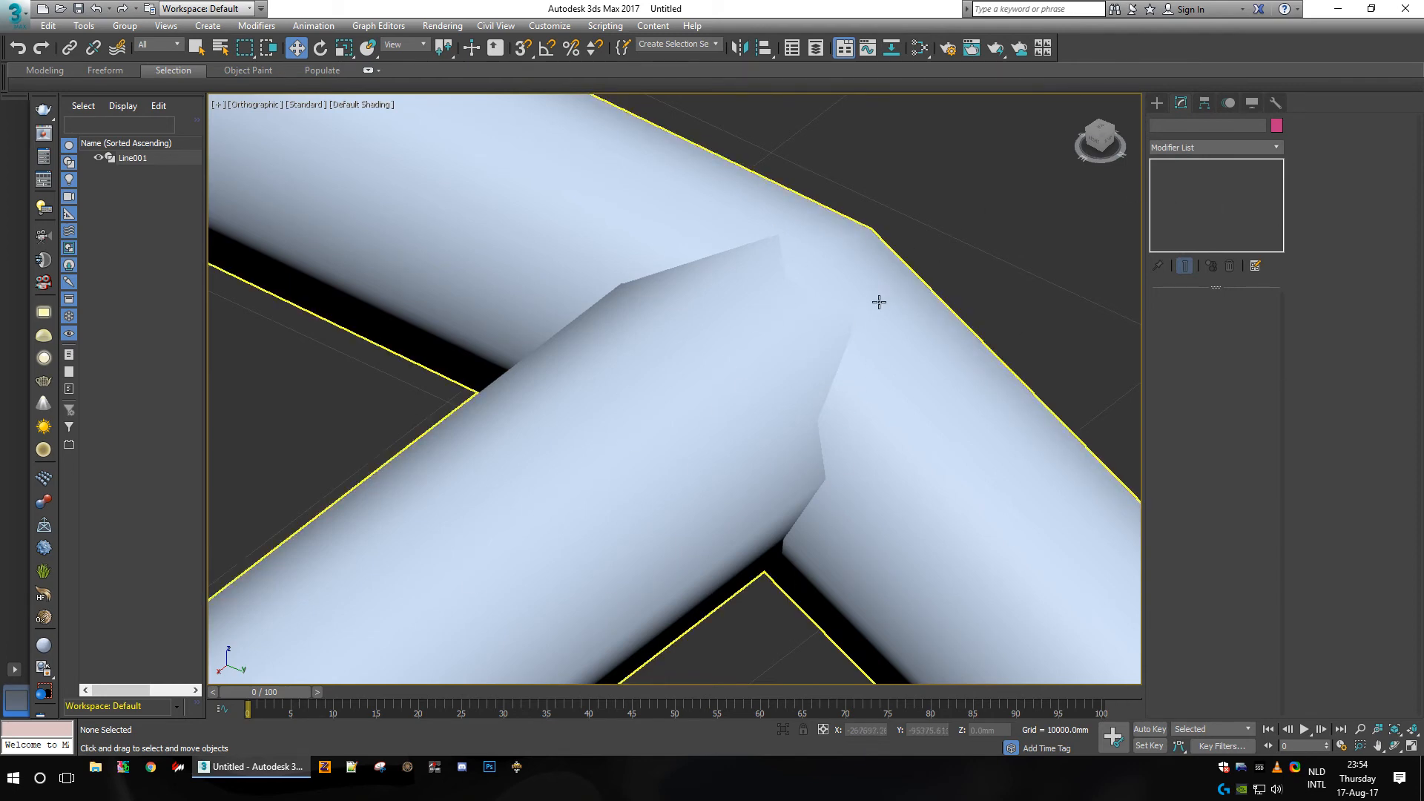
scroll(878, 302, down, 10)
scroll(676, 332, up, 5)
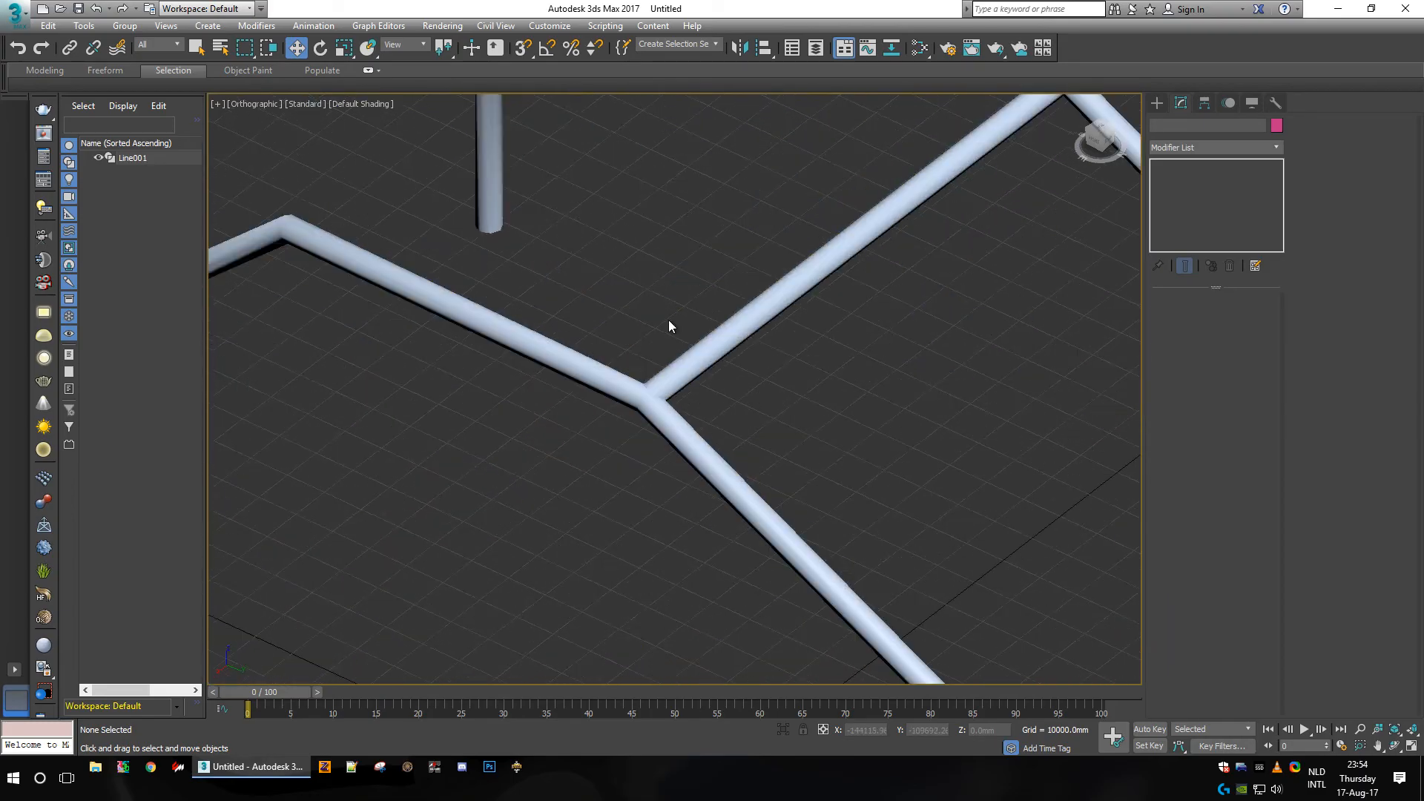
scroll(671, 319, down, 7)
drag(1103, 145, 1061, 146)
mouse_move(531, 399)
alt+middle_down()
mouse_move(742, 370)
mouse_move(724, 408)
mouse_move(554, 430)
mouse_move(565, 379)
alt+middle_up()
drag(1101, 143, 1099, 123)
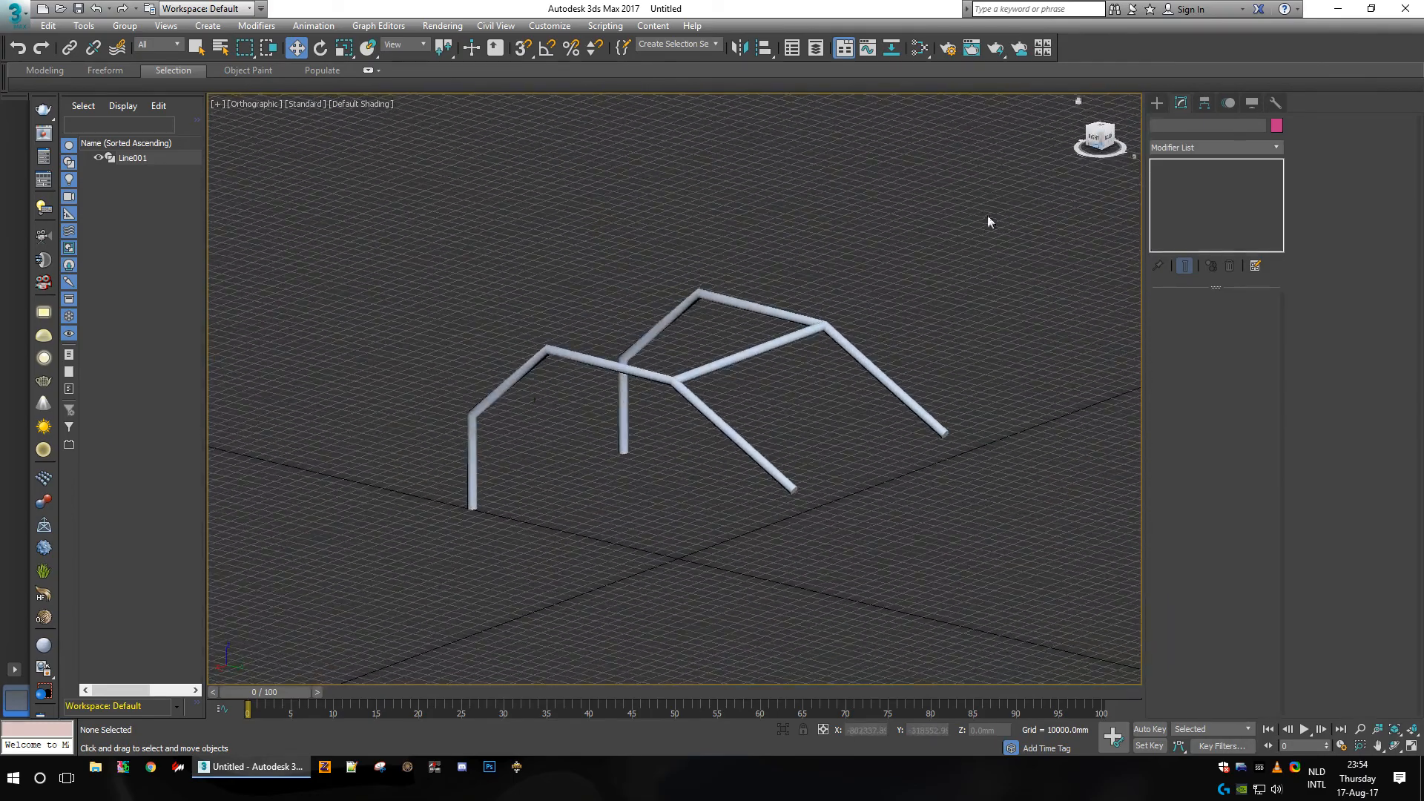
scroll(552, 346, up, 5)
middle_drag(720, 317, 678, 338)
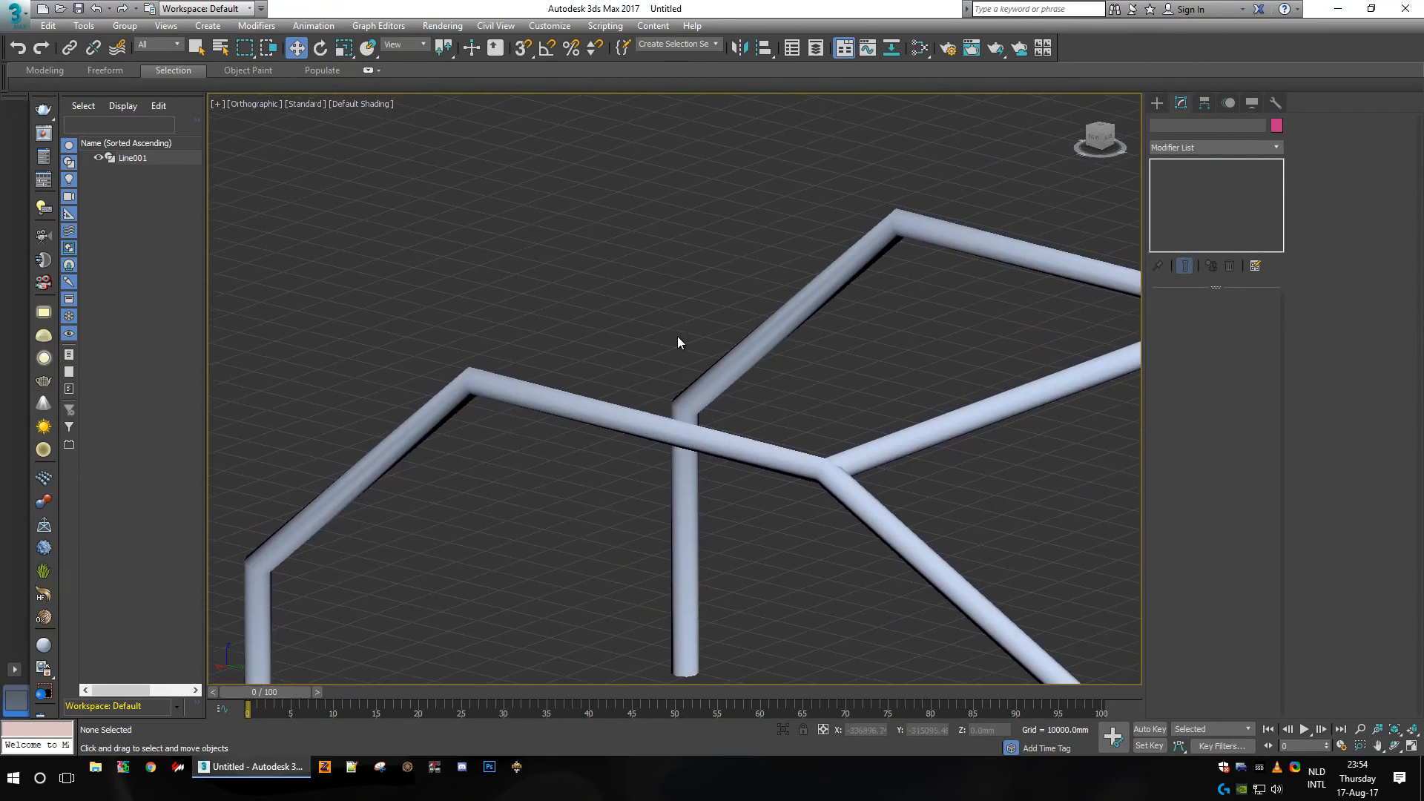
Step: Examine the whole swept frame, with its two bent tubes and connecting crossbar, from several angles and from above
scroll(819, 368, down, 2)
scroll(819, 367, down, 3)
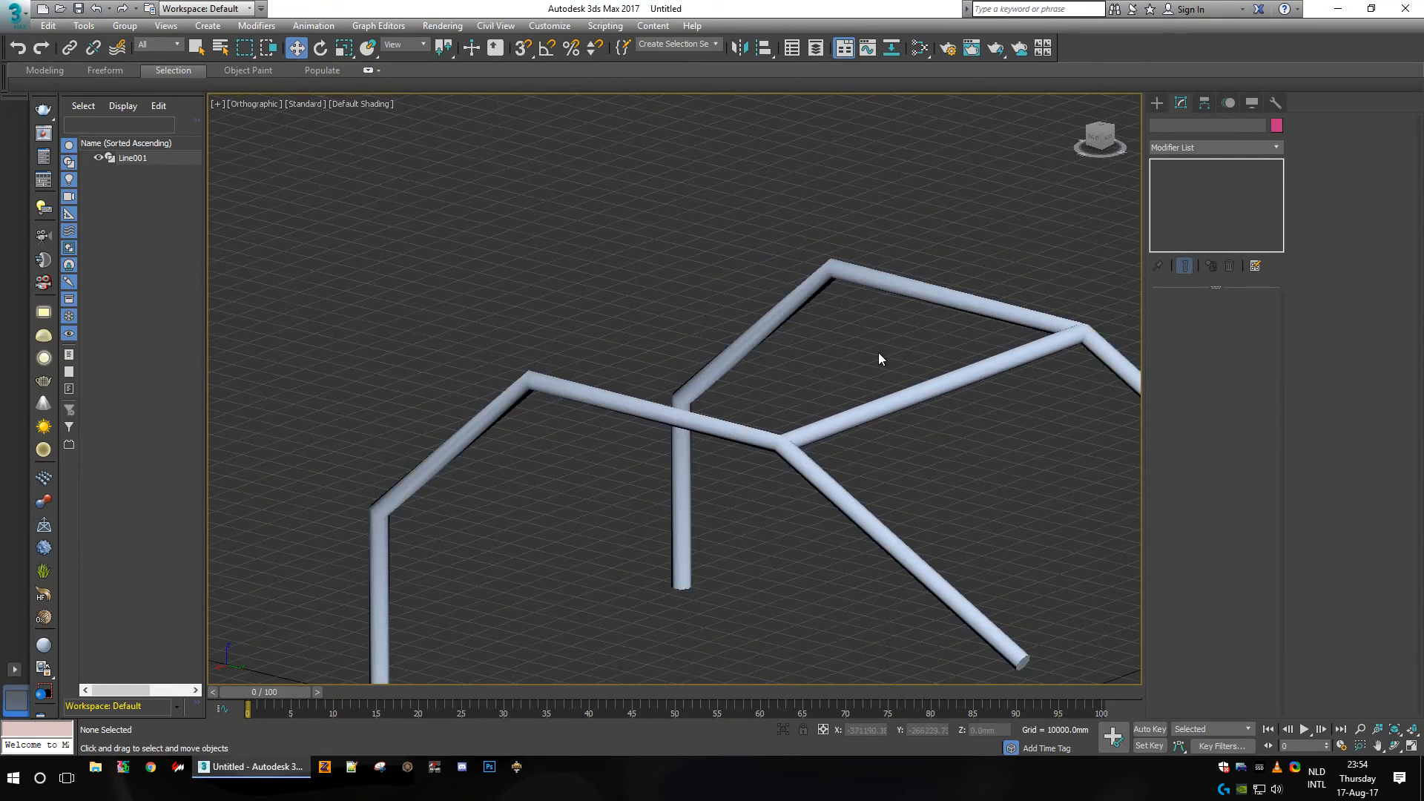
mouse_move(1087, 143)
mouse_down()
mouse_move(1104, 144)
mouse_move(1099, 165)
mouse_up()
scroll(770, 460, down, 4)
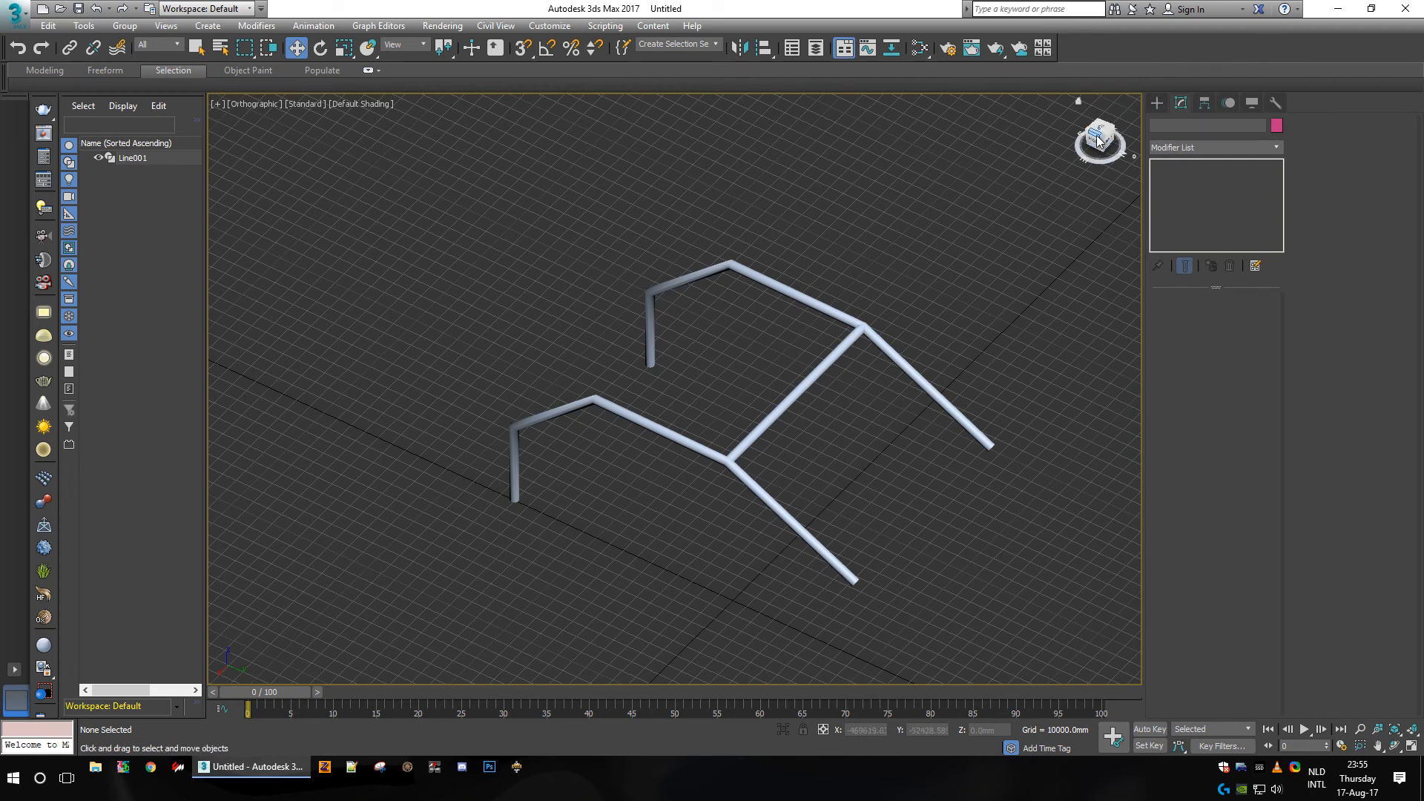
drag(1097, 135, 1076, 156)
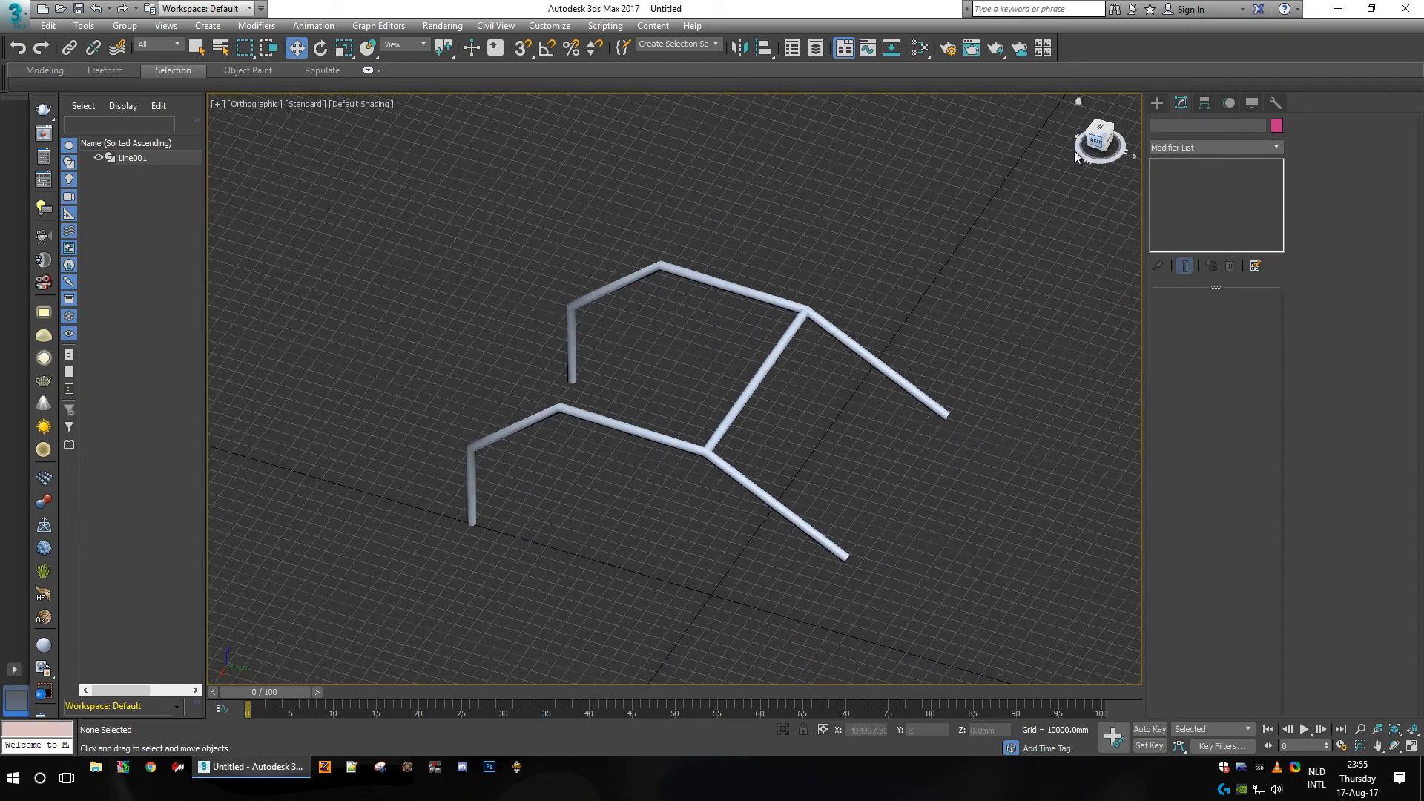
middle_drag(854, 265, 932, 261)
mouse_move(1100, 146)
mouse_down()
mouse_move(1110, 135)
mouse_move(1118, 147)
mouse_up()
middle_drag(766, 367, 940, 282)
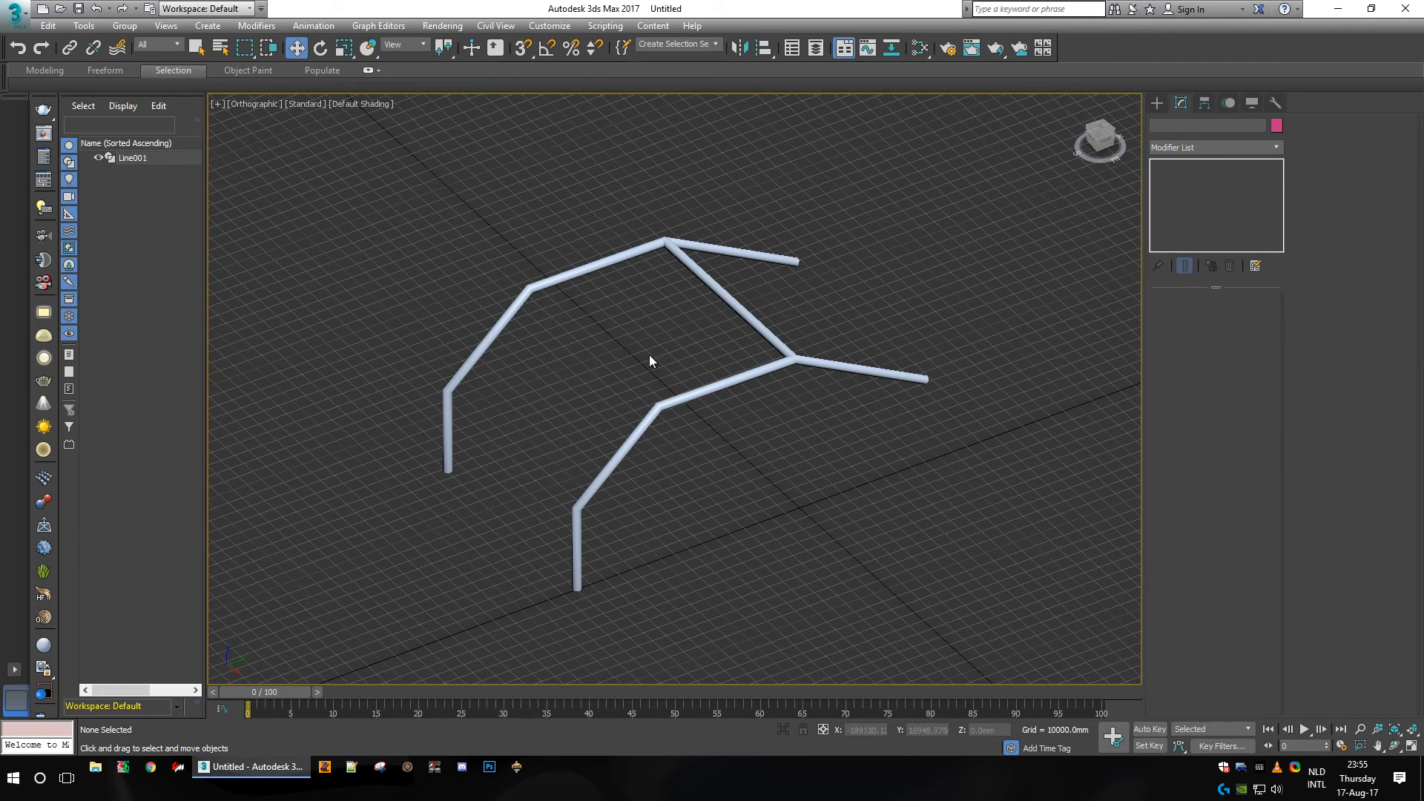
scroll(634, 390, up, 5)
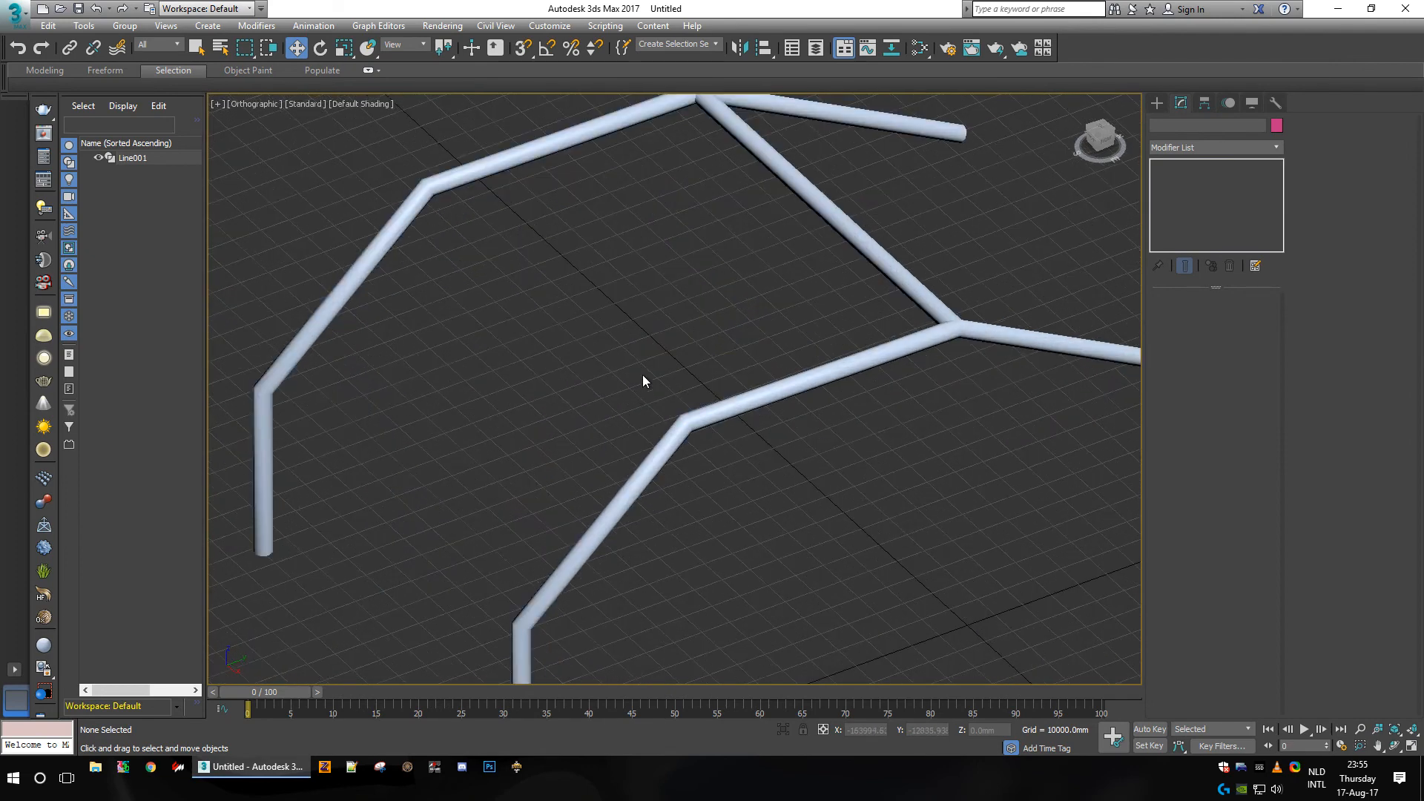
middle_drag(589, 362, 627, 359)
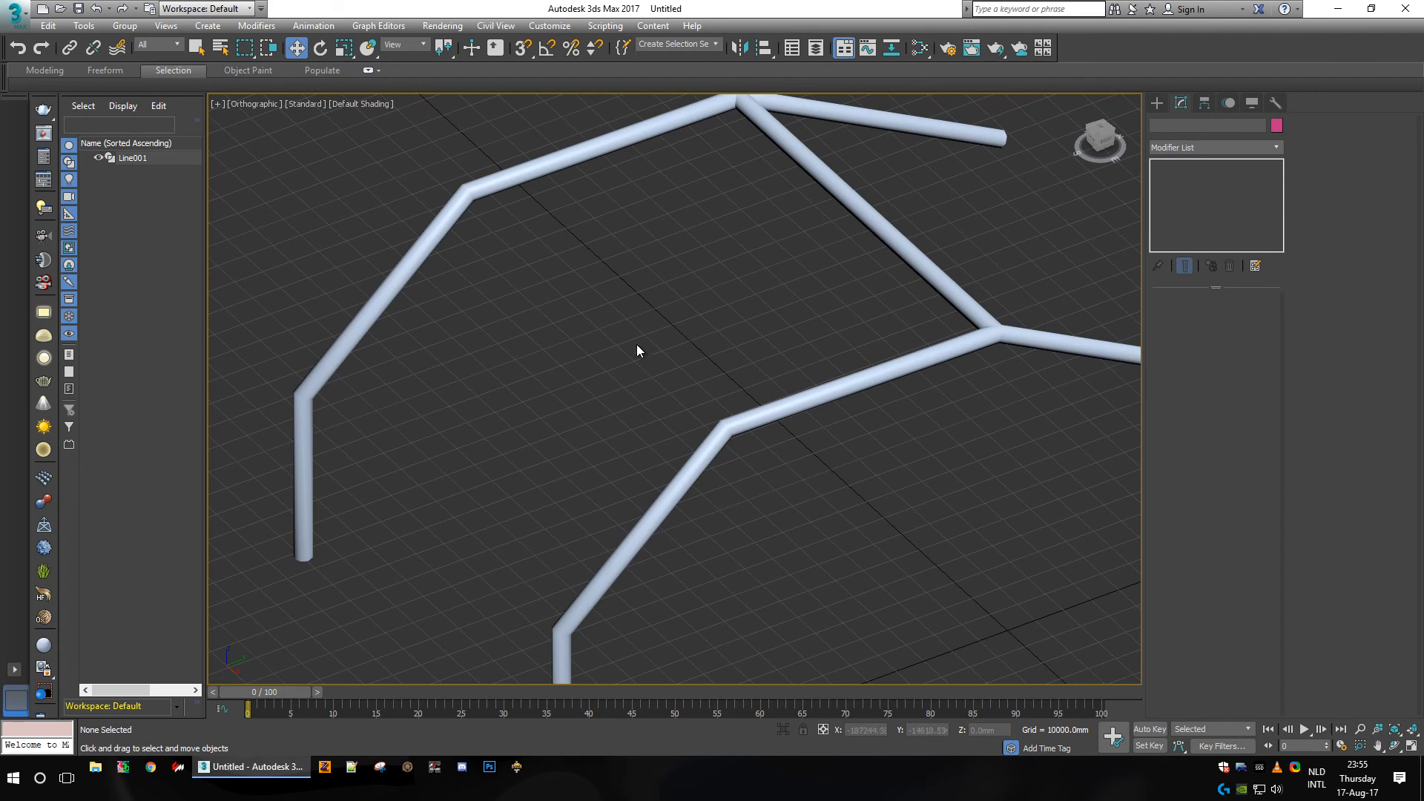
scroll(546, 339, down, 3)
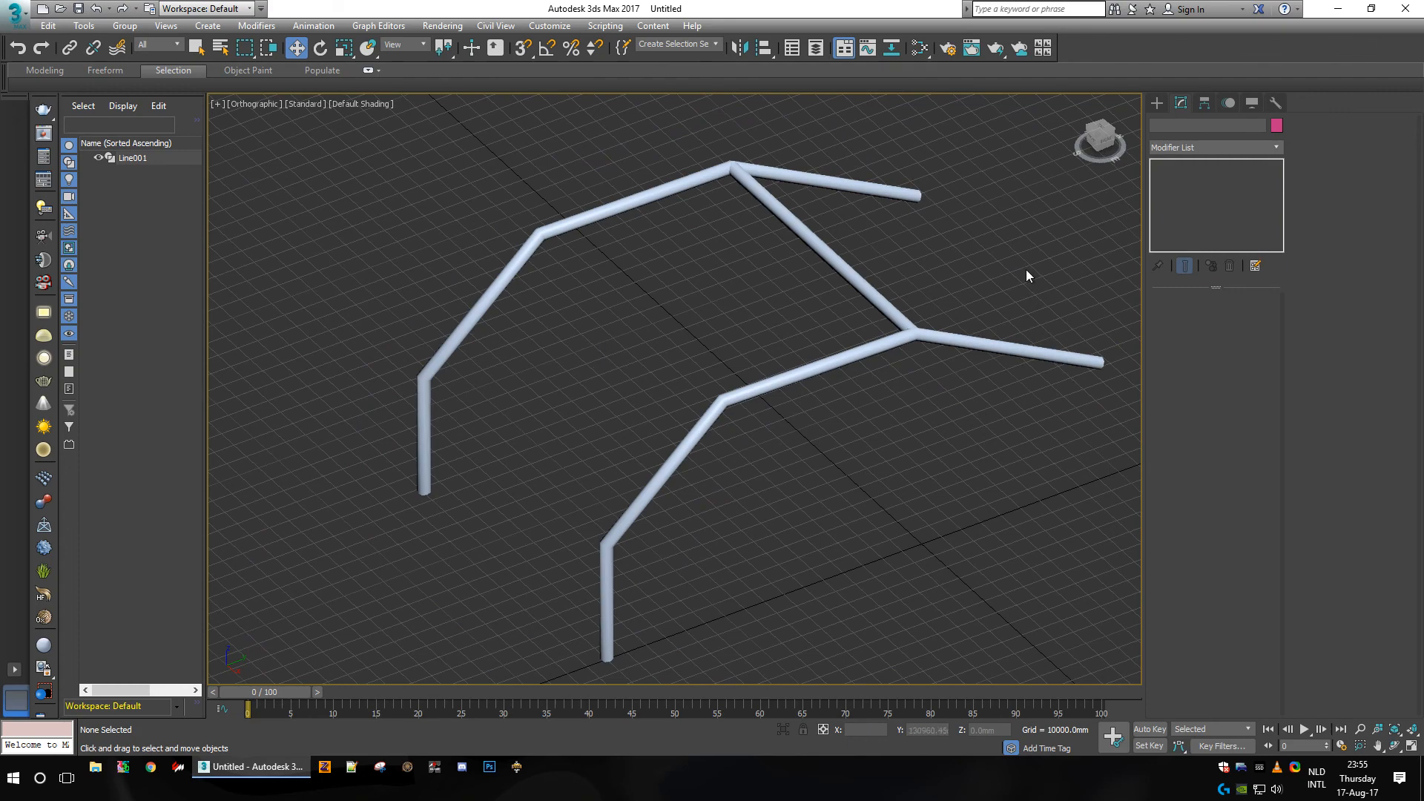
click(1105, 130)
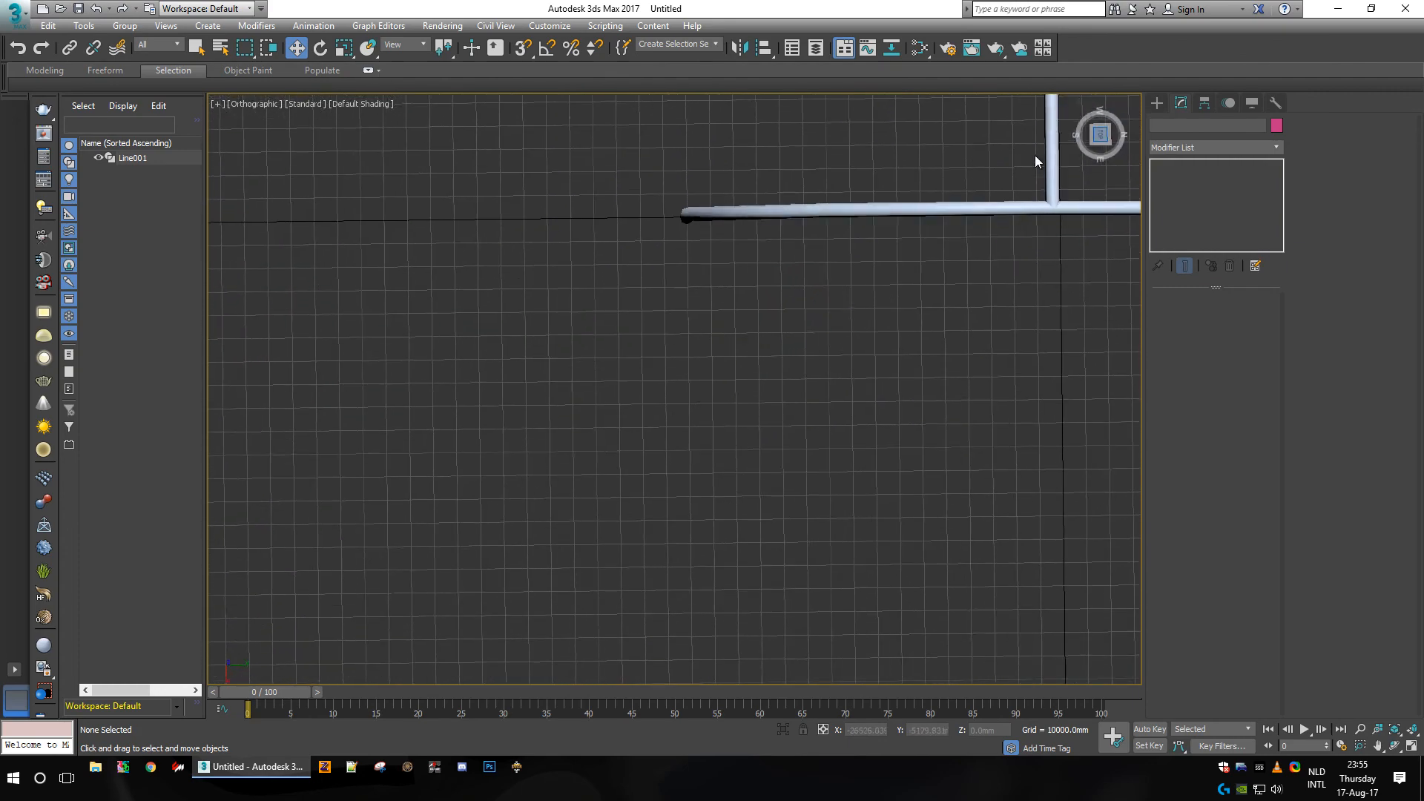
drag(1093, 135, 865, 330)
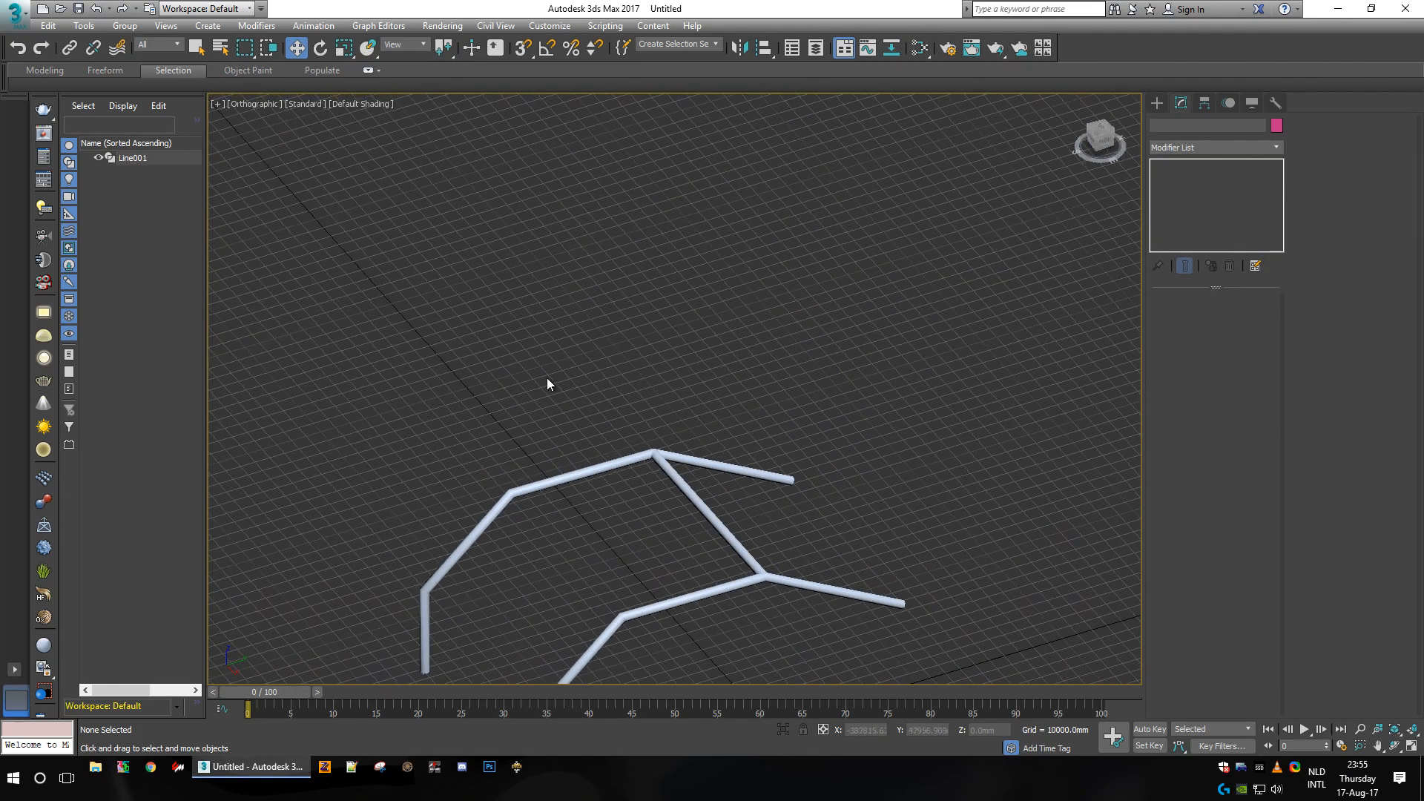
middle_drag(547, 384, 681, 291)
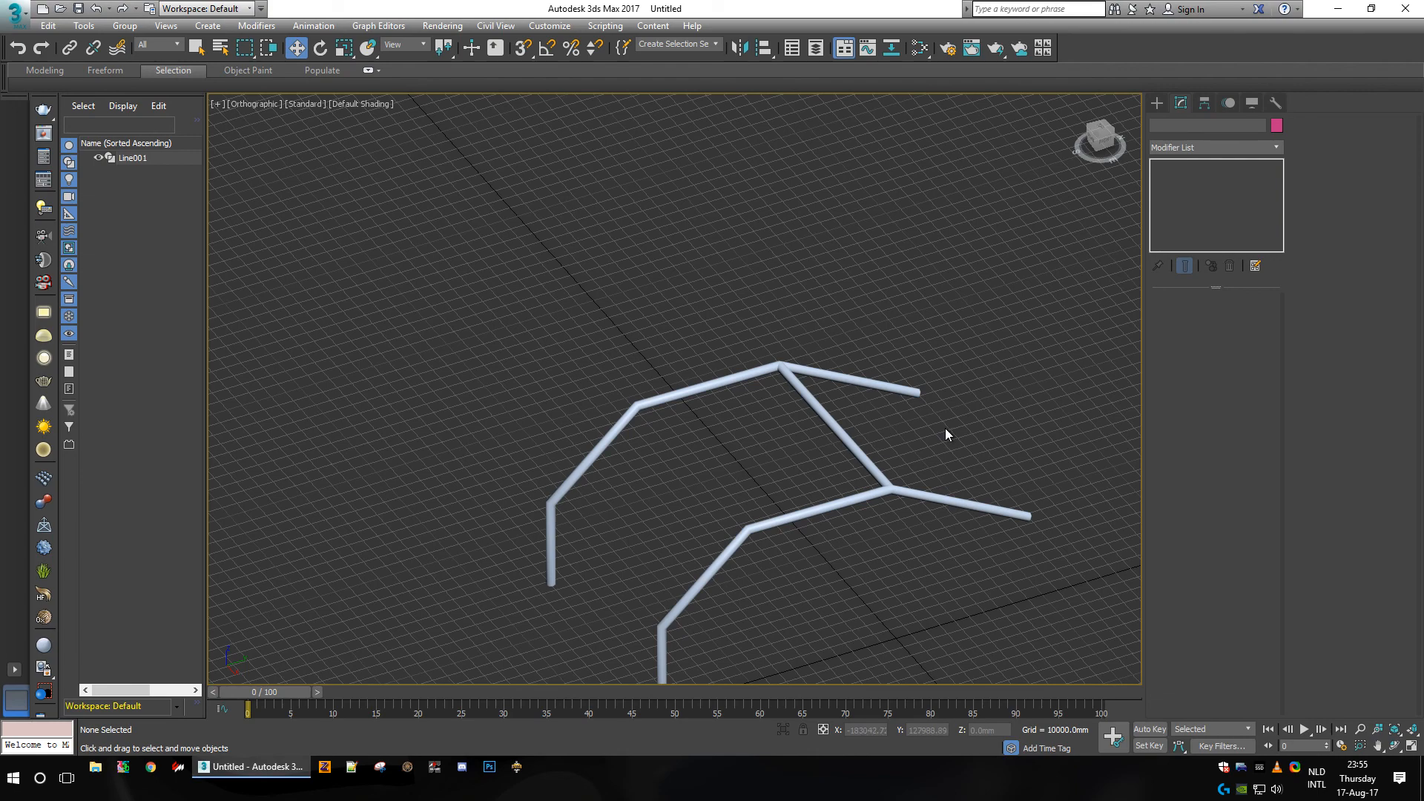
key(alt+z)
key(alt+F9)
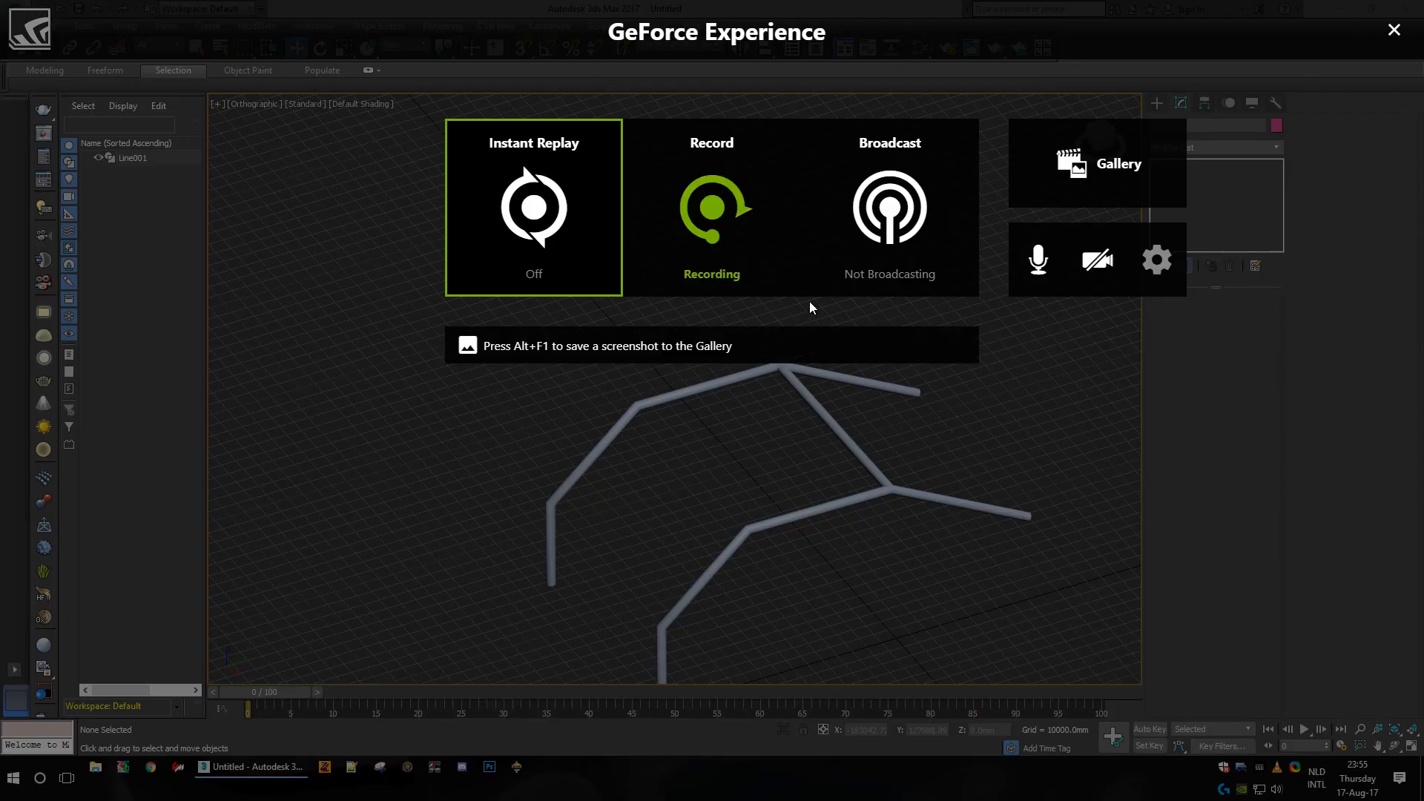